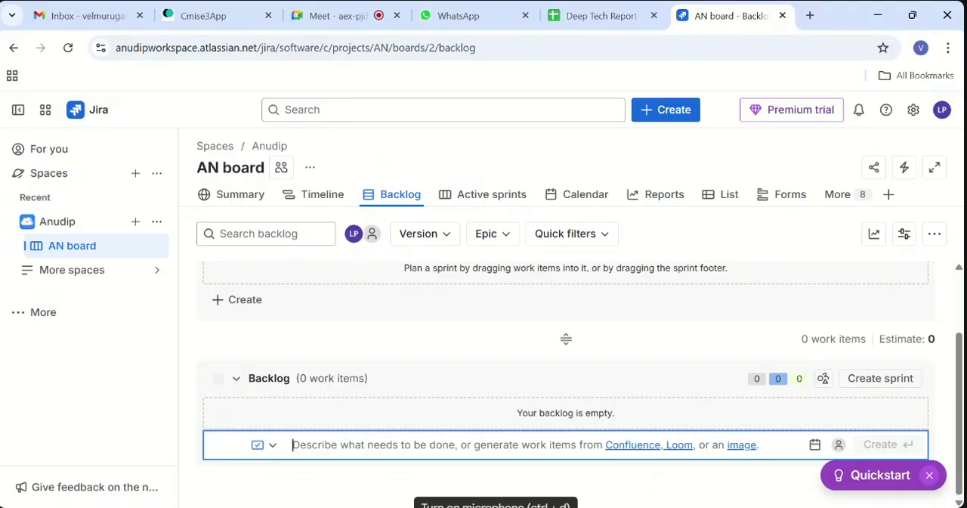
# - Add the backlog work item "As a Customer, I want to build a ChatBot AI Support, So that customers can interact anytime without Human Support"
pyautogui.write('As a ')
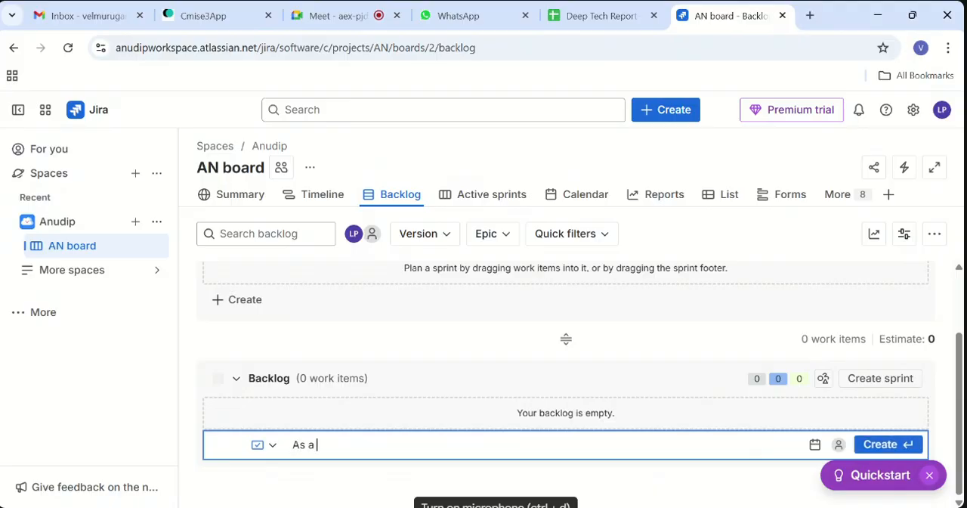
pyautogui.write('Customer, I want to build')
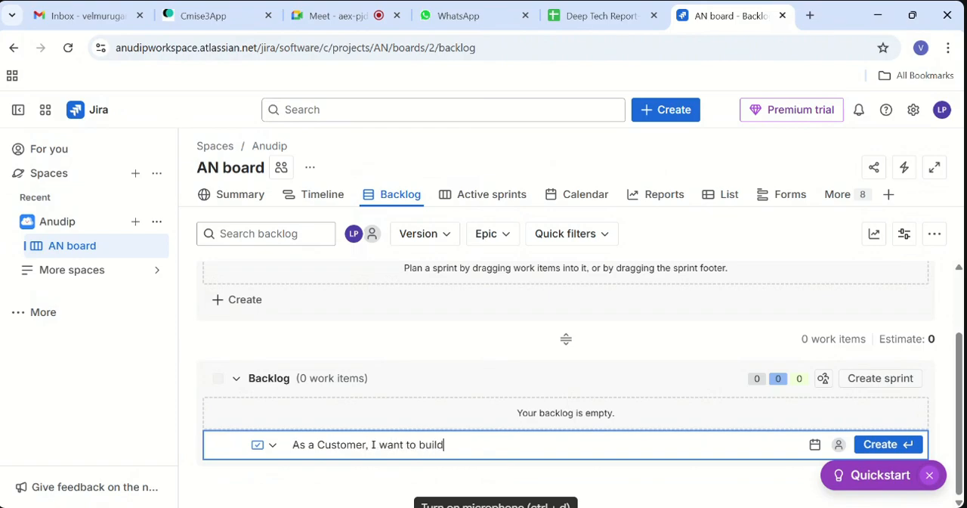
pyautogui.write(' a ChatBot AI')
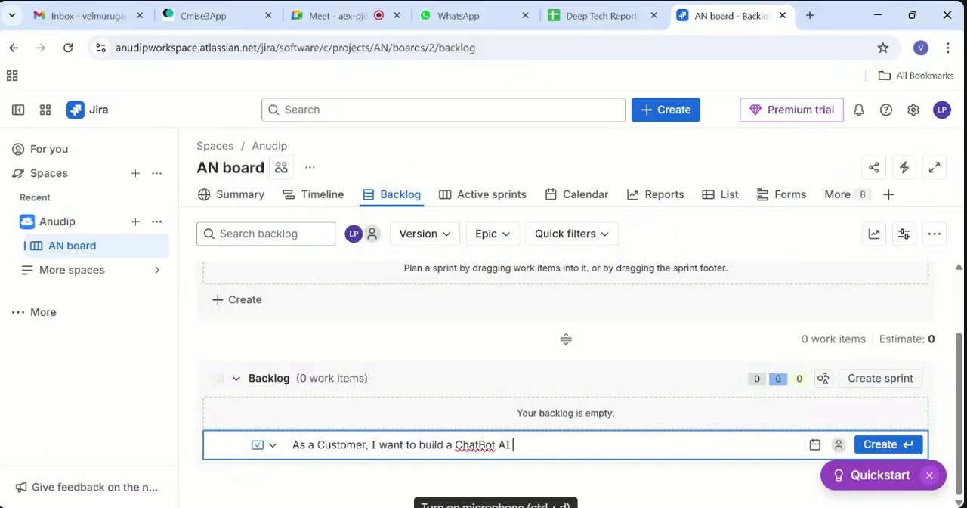
pyautogui.write(' Support , So that ')
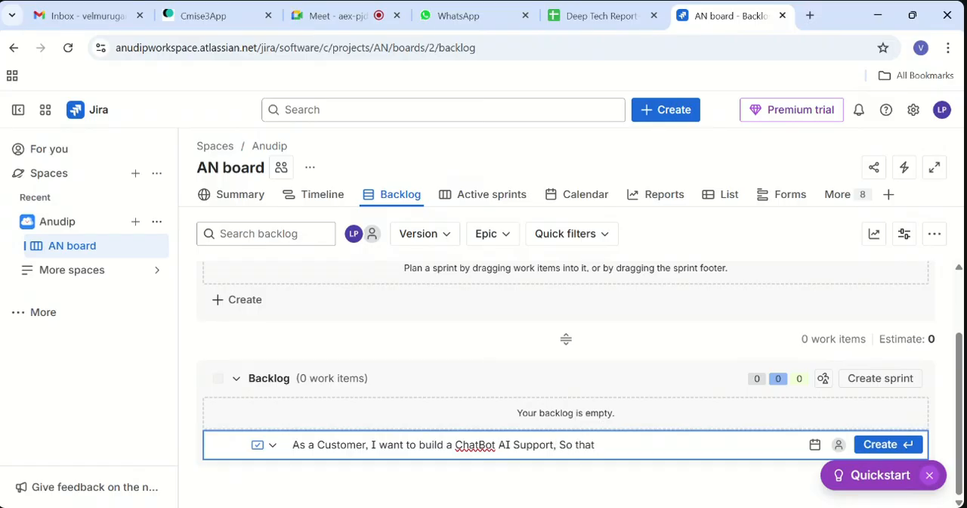
pyautogui.write('customers can a')
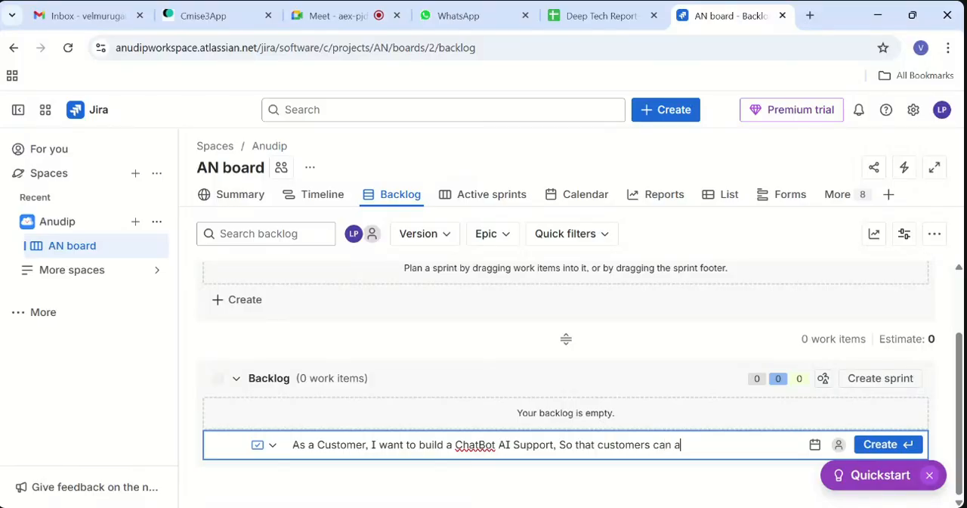
pyautogui.press('BackSpace')
pyautogui.write('interact anytime')
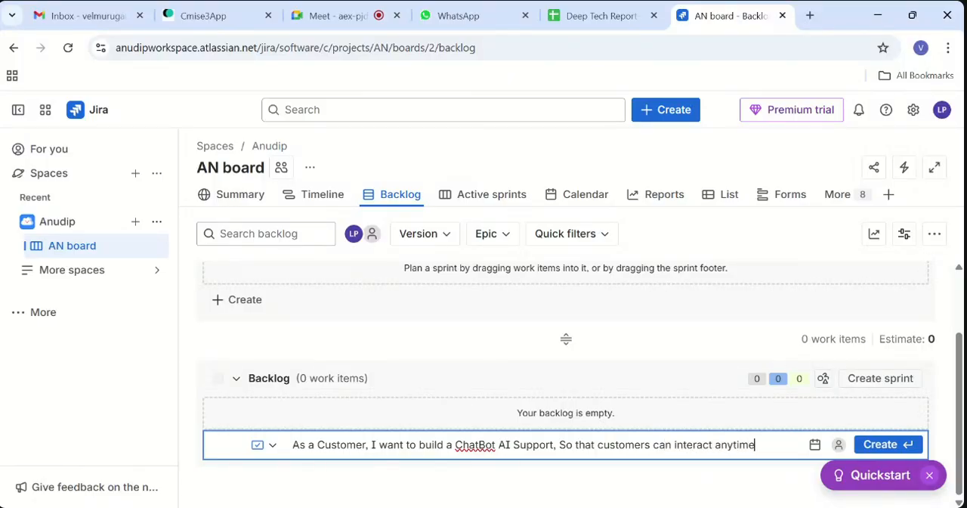
pyautogui.write(' without HUma')
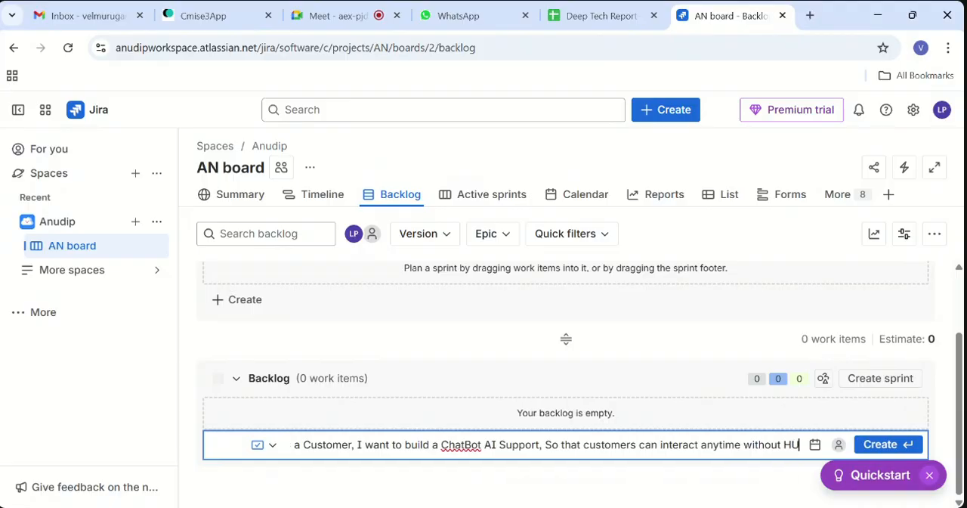
pyautogui.press('BackSpace')
pyautogui.press('BackSpace')
pyautogui.press('BackSpace')
pyautogui.write('uman Sup')
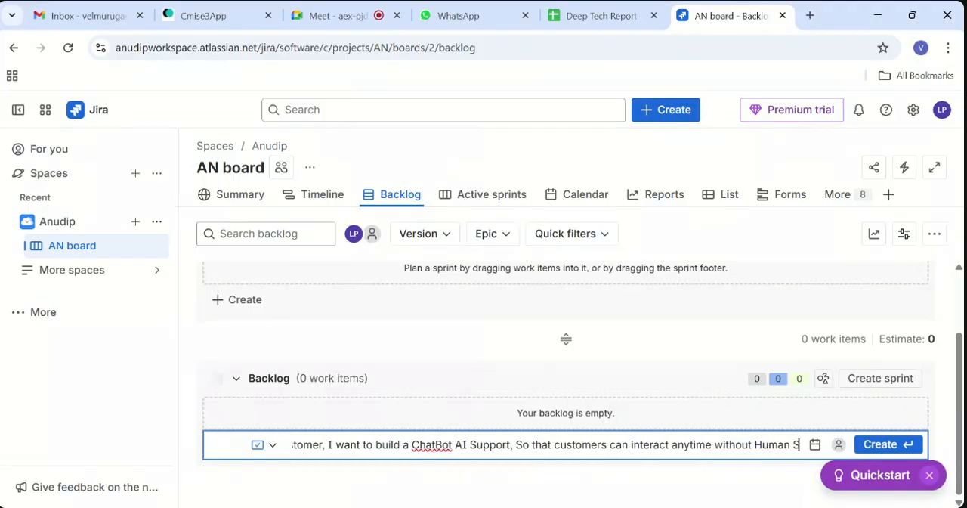
pyautogui.press('BackSpace')
pyautogui.press('BackSpace')
pyautogui.write('upport')
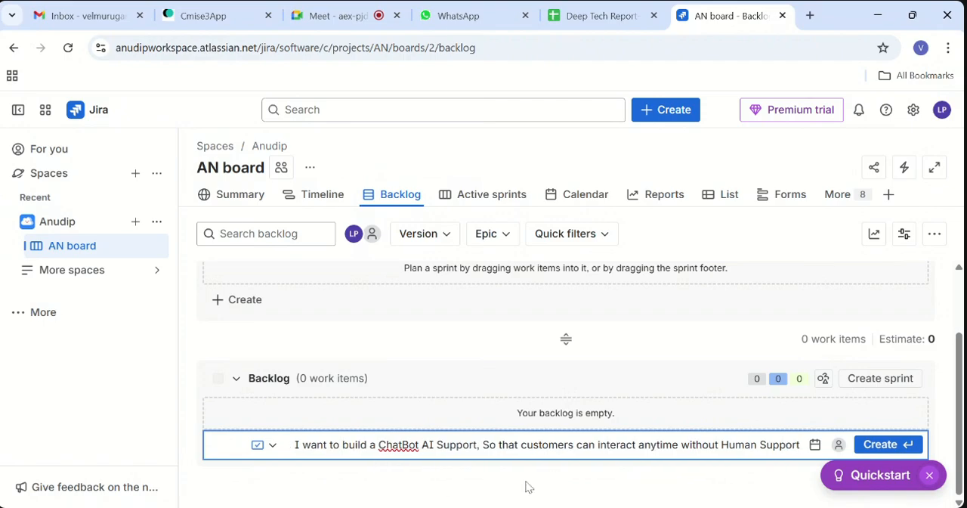
pyautogui.click(907, 446)
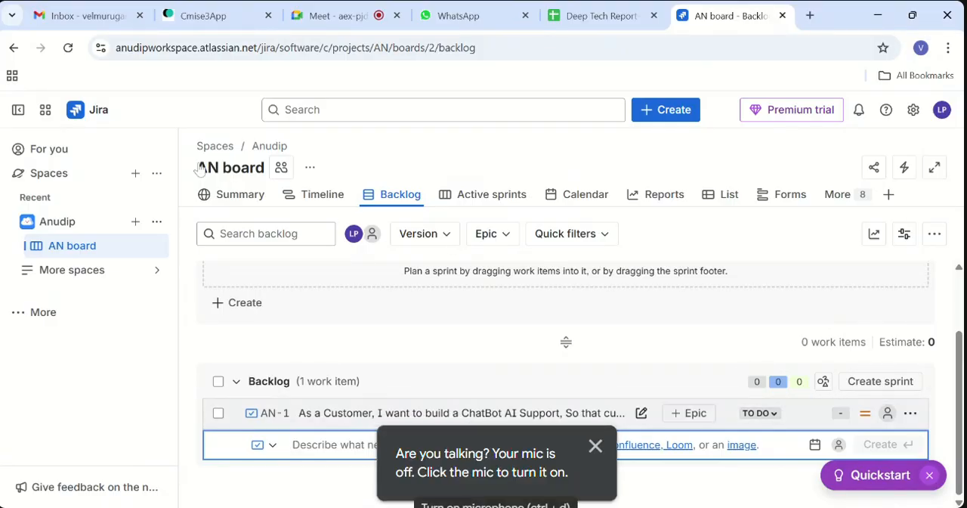
# - Dismiss the microphone notice and close the Quickstart prompt covering the backlog
pyautogui.click(597, 447)
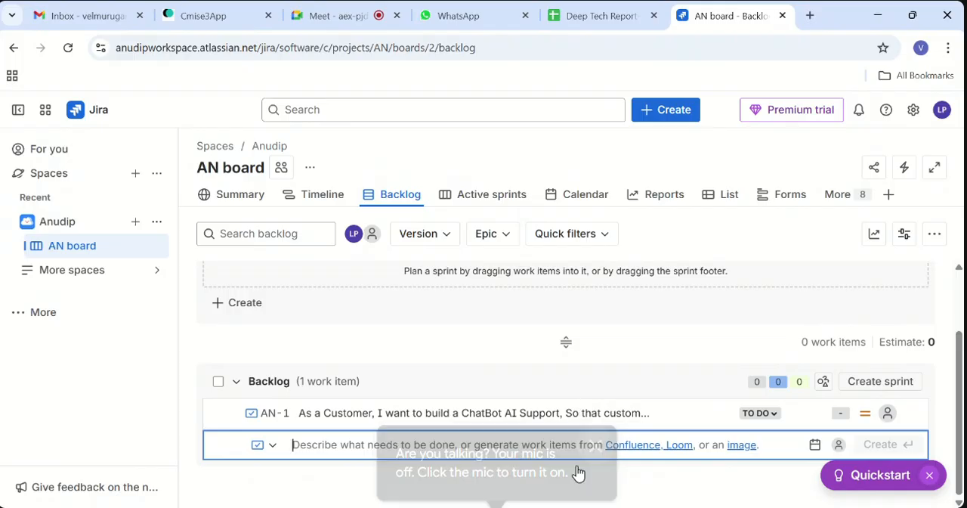
pyautogui.write('A')
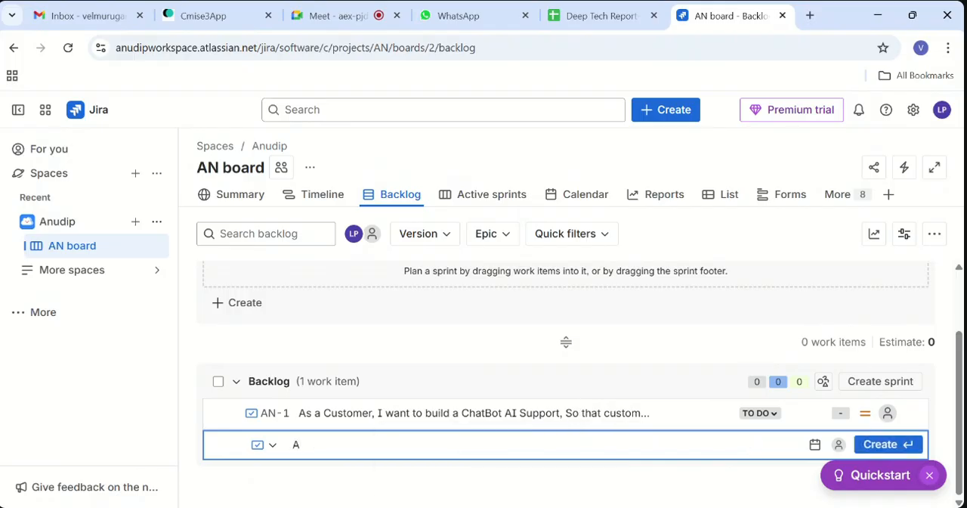
pyautogui.write('s a')
pyautogui.click(931, 479)
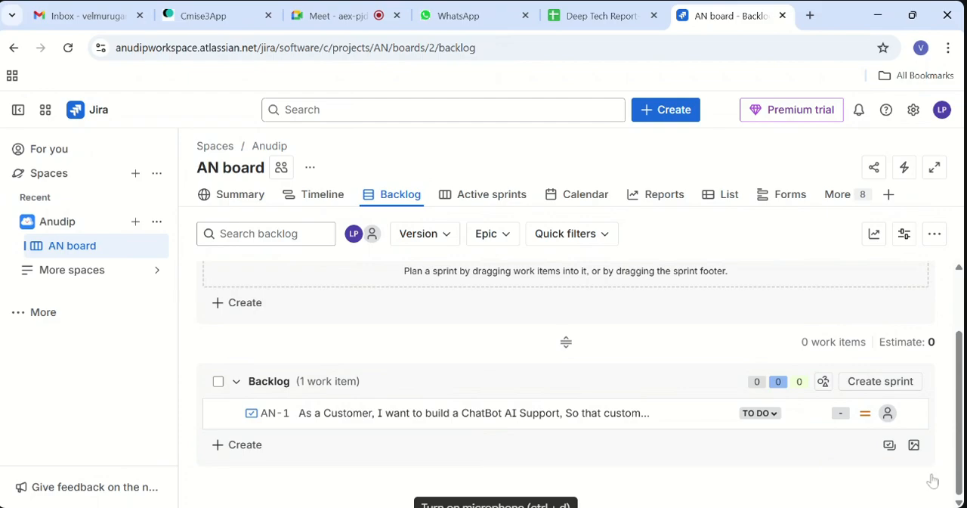
# - Add the backlog work item "As a CUstomer, I want to build a Attendance Tracker, So that Students attendance will be monitored"
pyautogui.click(337, 444)
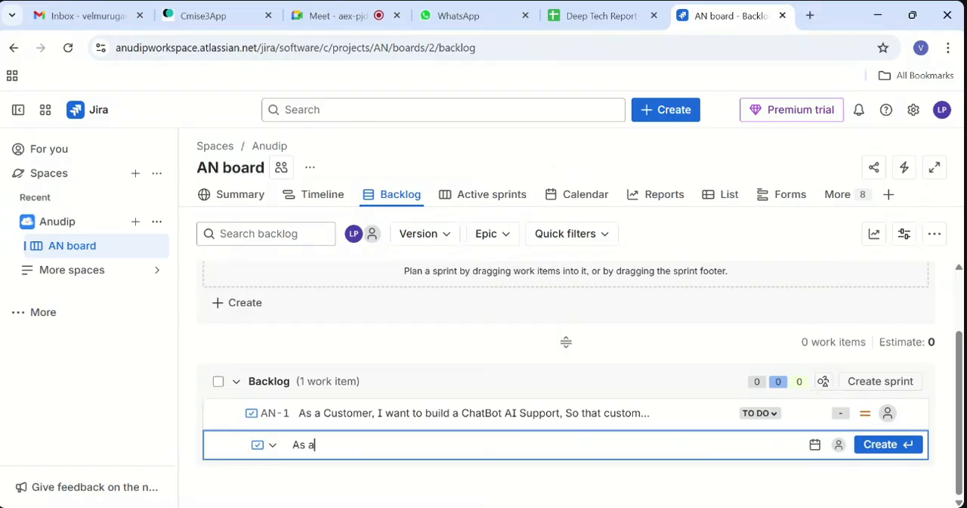
pyautogui.write('CUstomer, I wa')
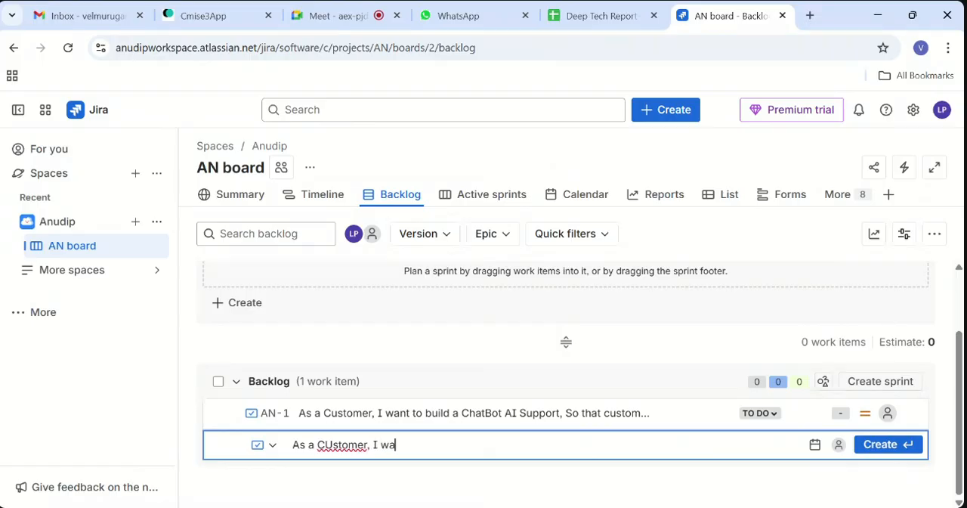
pyautogui.write('nt to build a Attendan')
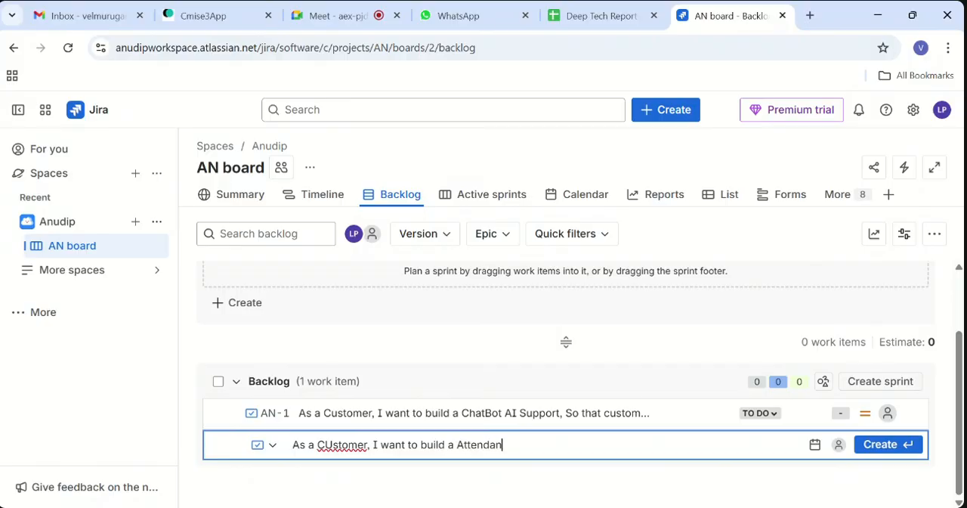
pyautogui.write('ce Traceki')
pyautogui.press('BackSpace')
pyautogui.press('BackSpace')
pyautogui.press('BackSpace')
pyautogui.write('ker, So that ')
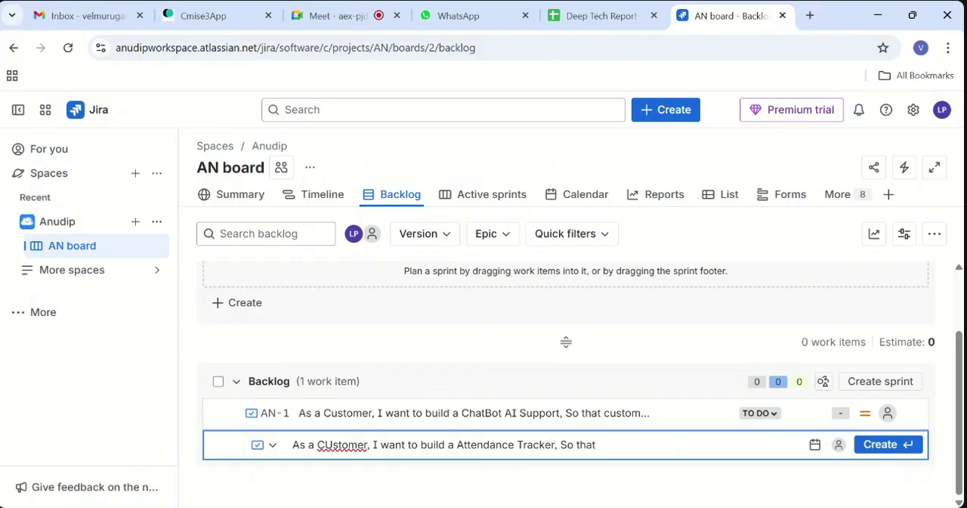
pyautogui.write('Students attendance wil')
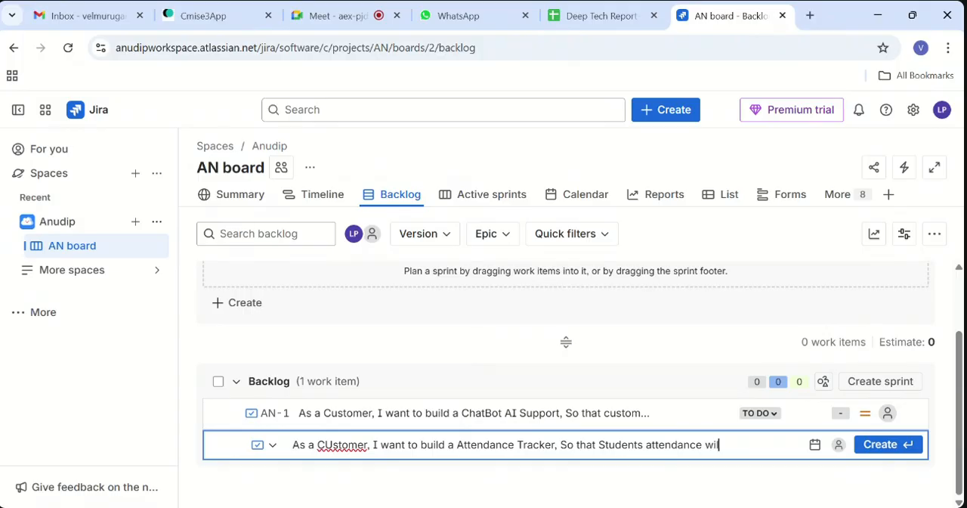
pyautogui.write('l be monitores')
pyautogui.press('BackSpace')
pyautogui.write('d')
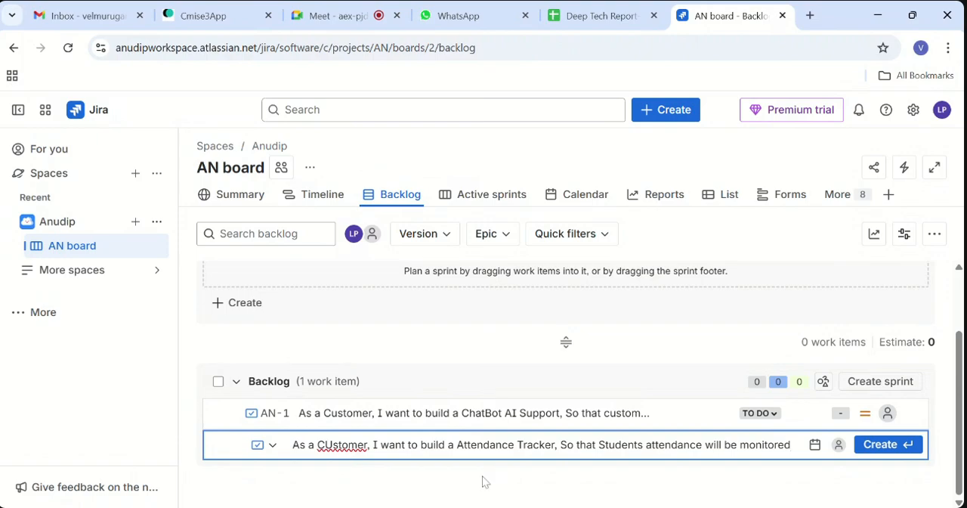
pyautogui.click(881, 444)
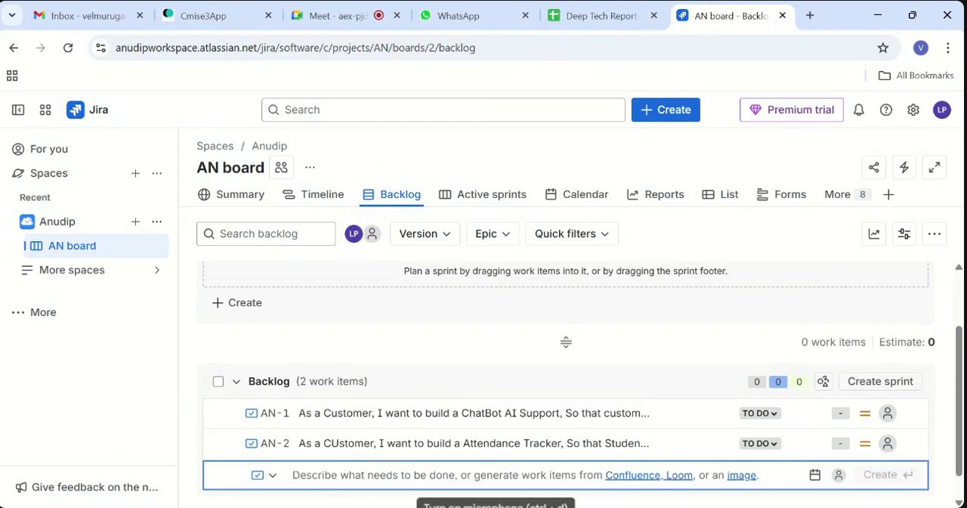
# - Add the backlog work item "As a User, I want to reset the Password, So that i can reinstate my Login Feature"
pyautogui.write('As a User,')
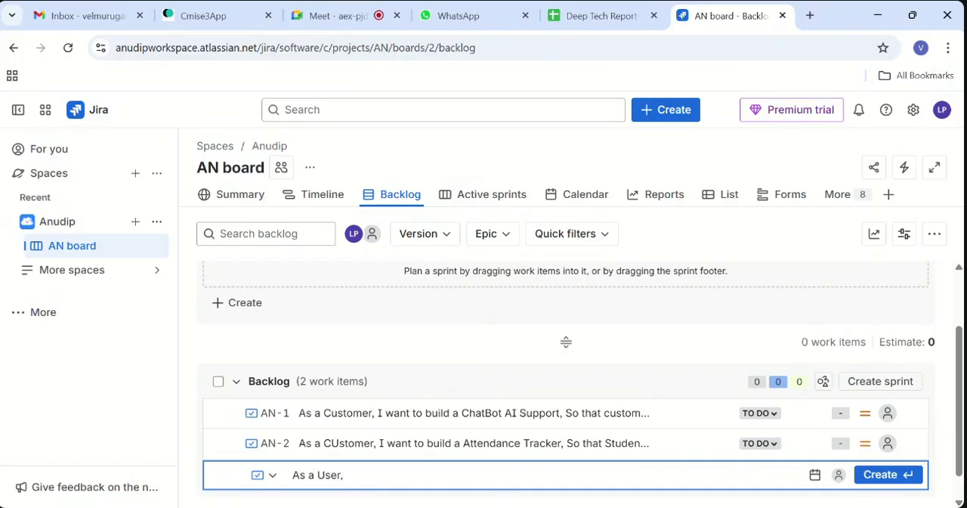
pyautogui.write(' I want to reset the Pa')
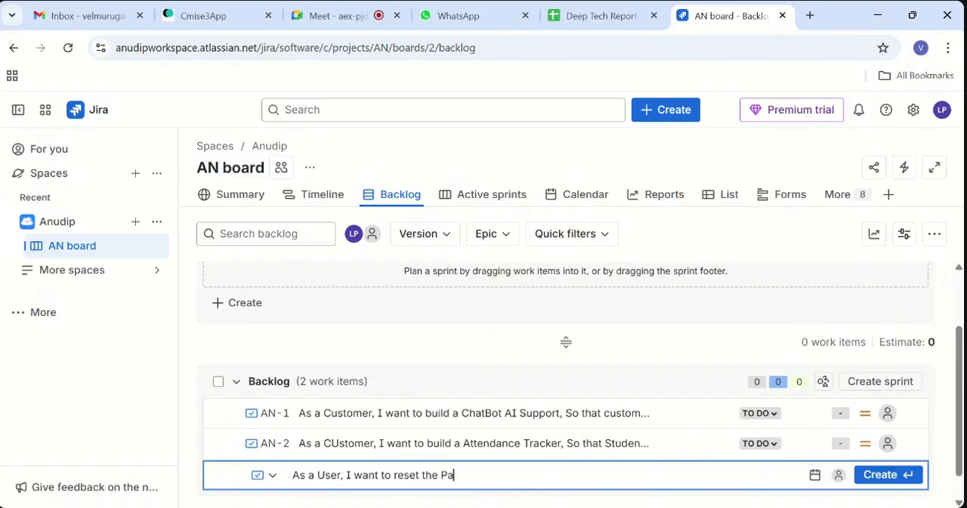
pyautogui.write('ssword, So tahi')
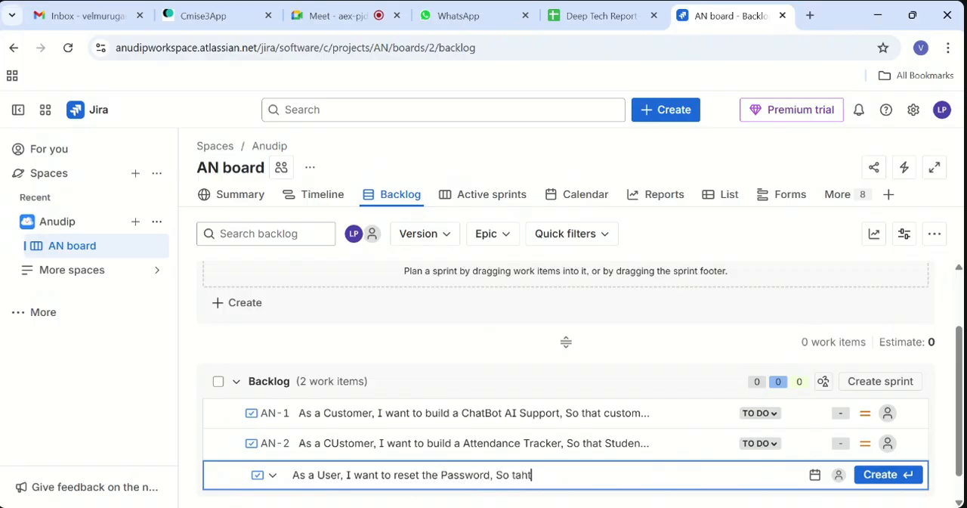
pyautogui.press('BackSpace')
pyautogui.press('BackSpace')
pyautogui.press('BackSpace')
pyautogui.write('hat i can lo')
pyautogui.write('gin')
pyautogui.press('BackSpace')
pyautogui.press('BackSpace')
pyautogui.press('BackSpace')
pyautogui.press('BackSpace')
pyautogui.press('BackSpace')
pyautogui.press('BackSpace')
pyautogui.write('reinsta')
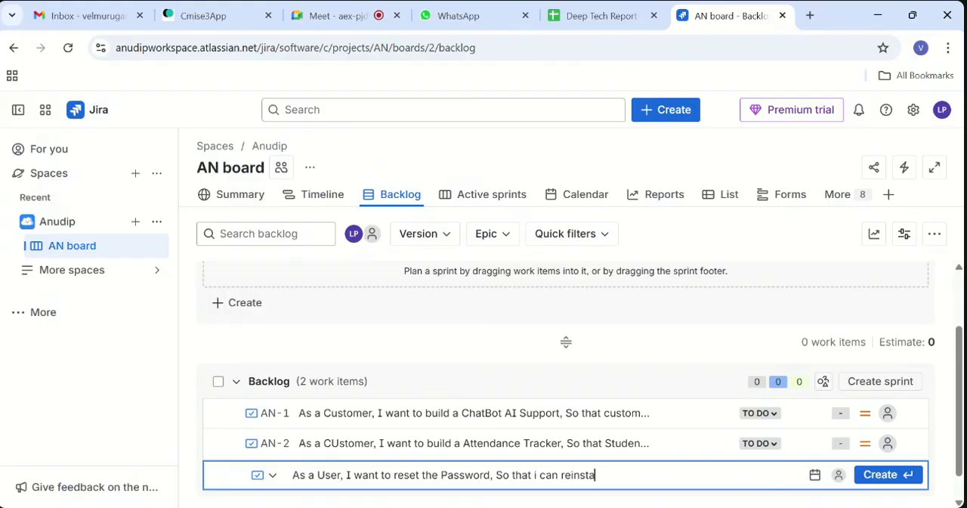
pyautogui.write('te my Login Feature')
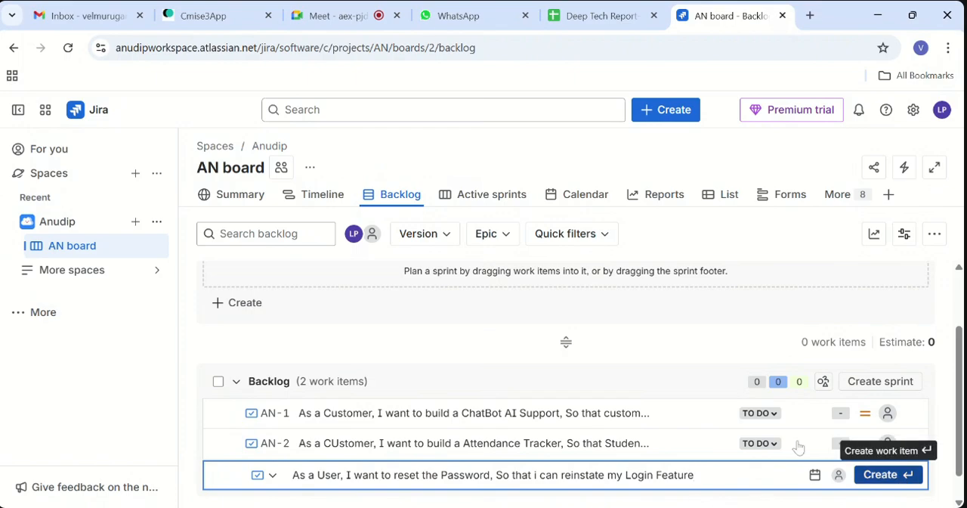
pyautogui.click(907, 474)
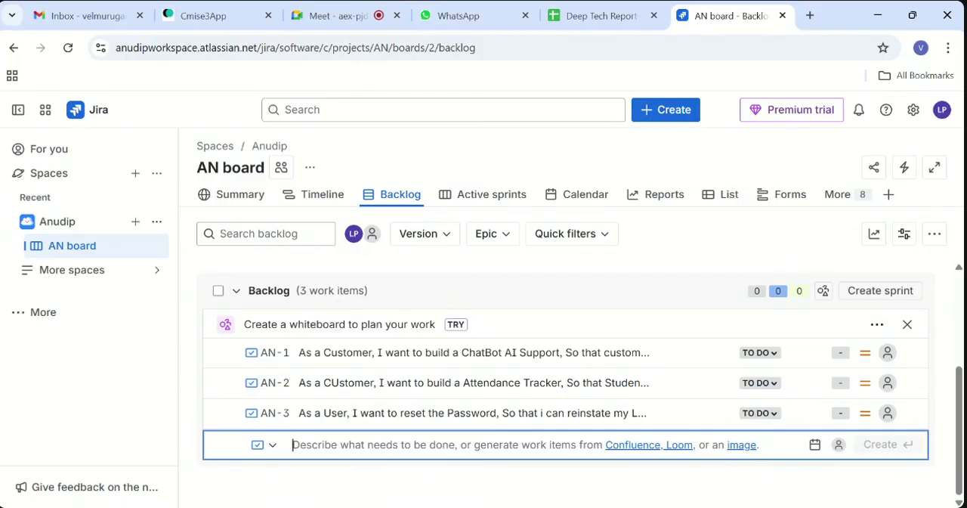
# - Try to add backlog item "As a User, I want to build a recorded session, so that it will use if a user absent on the concern date"
pyautogui.write('A')
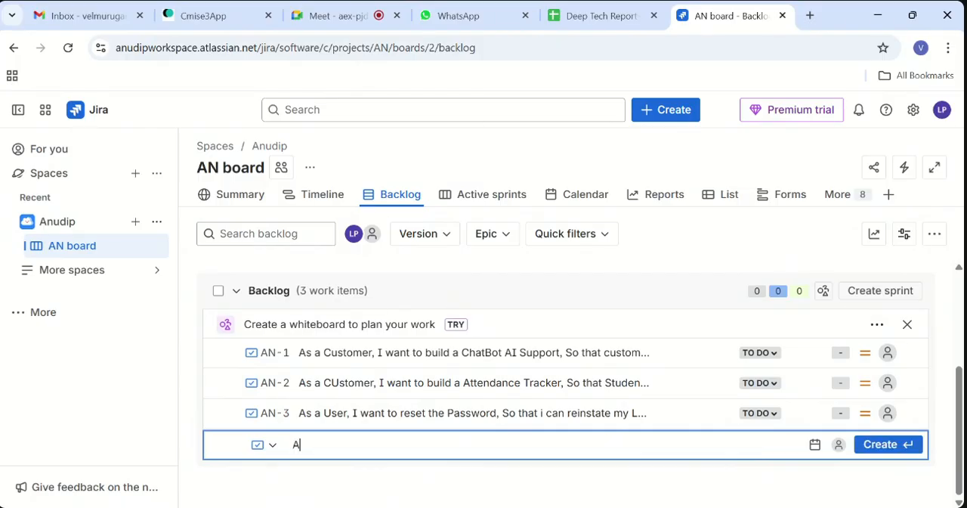
pyautogui.write('s a User, I want to bu')
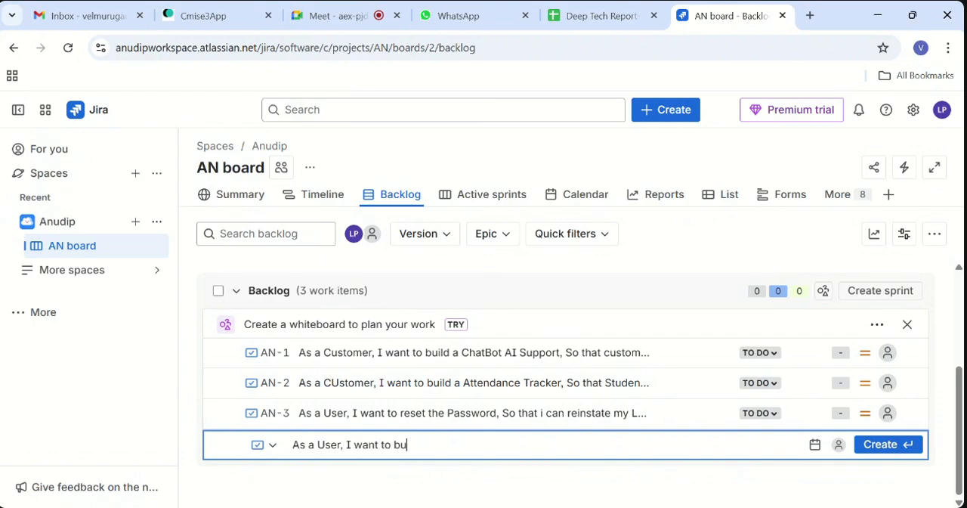
pyautogui.write('ild a recorded session')
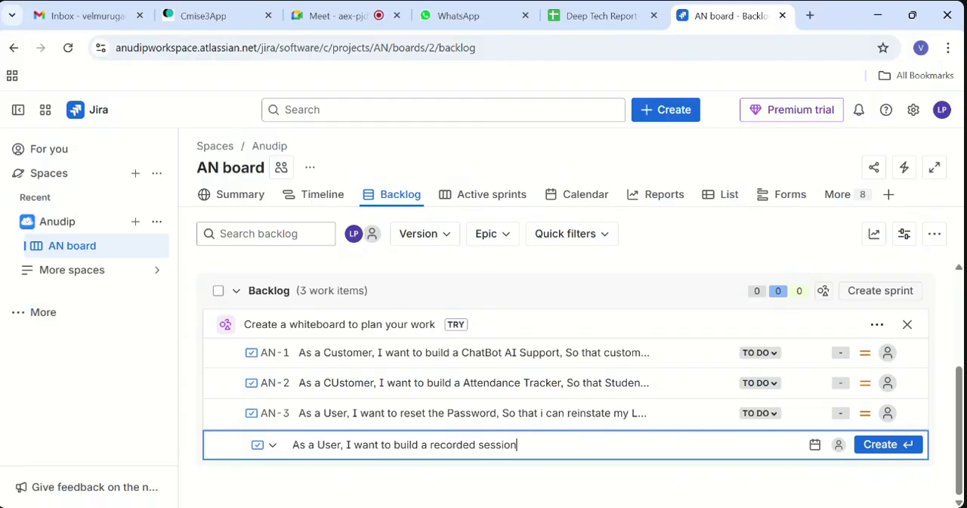
pyautogui.write(', so that it will use')
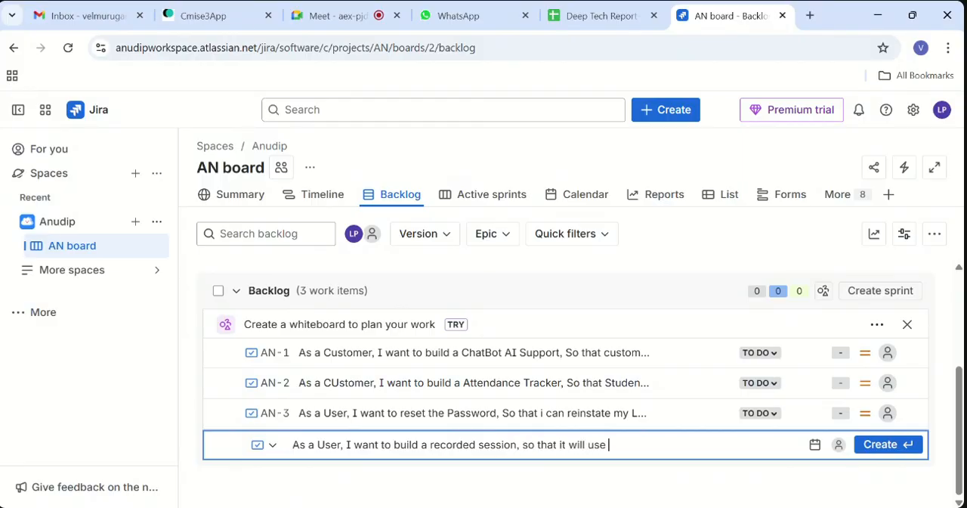
pyautogui.write(' if a user absent on the conc')
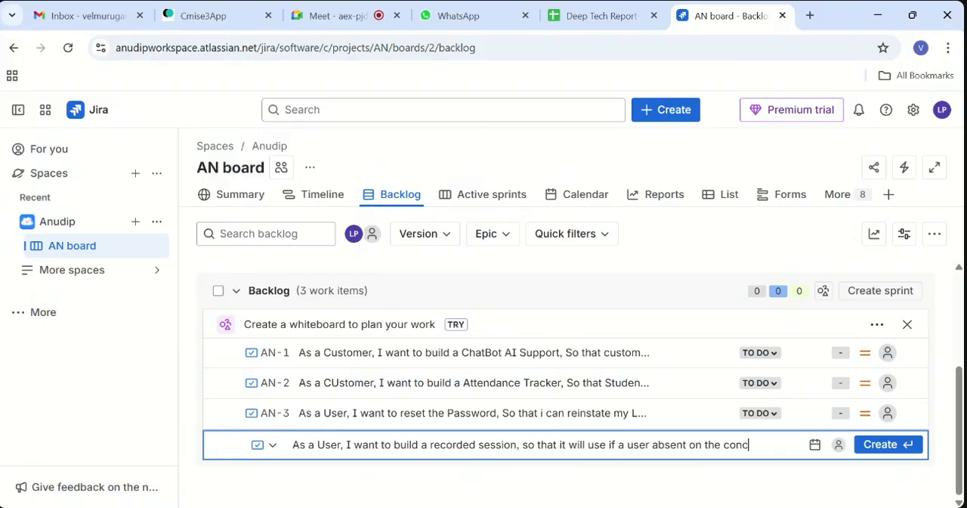
pyautogui.write('ern')
pyautogui.press('BackSpace')
pyautogui.press('BackSpace')
pyautogui.write('rn data')
pyautogui.press('BackSpace')
pyautogui.write('e')
pyautogui.click(882, 447)
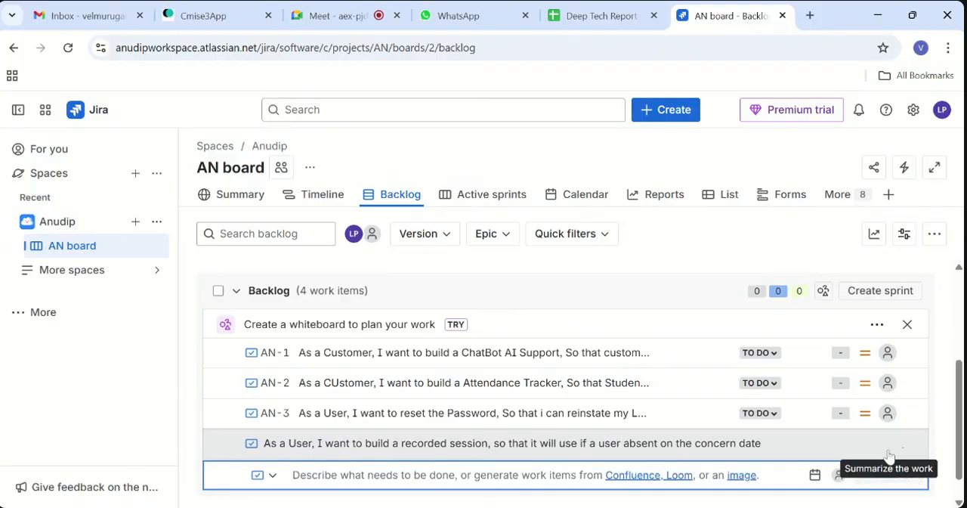
# - Dismiss the error notice and reload the backlog page
pyautogui.scroll(-1, 522, 412)
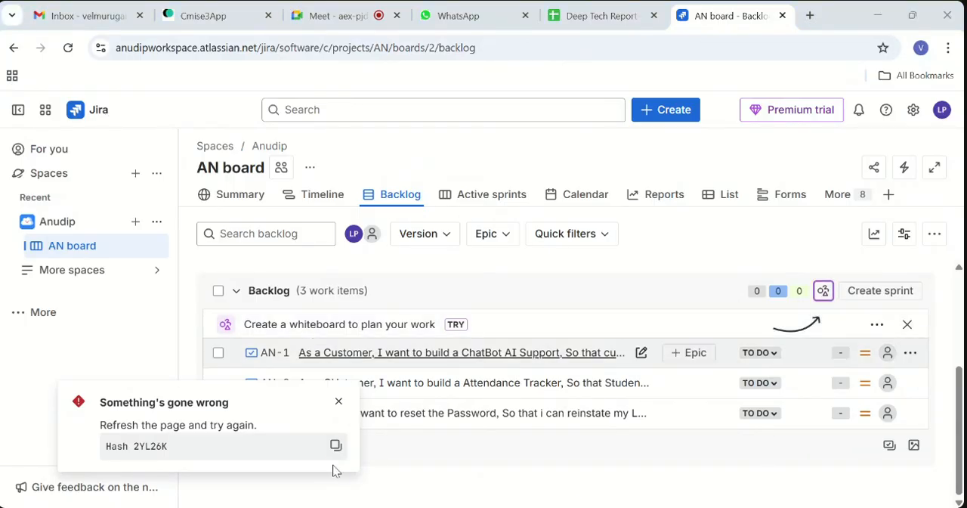
pyautogui.click(340, 403)
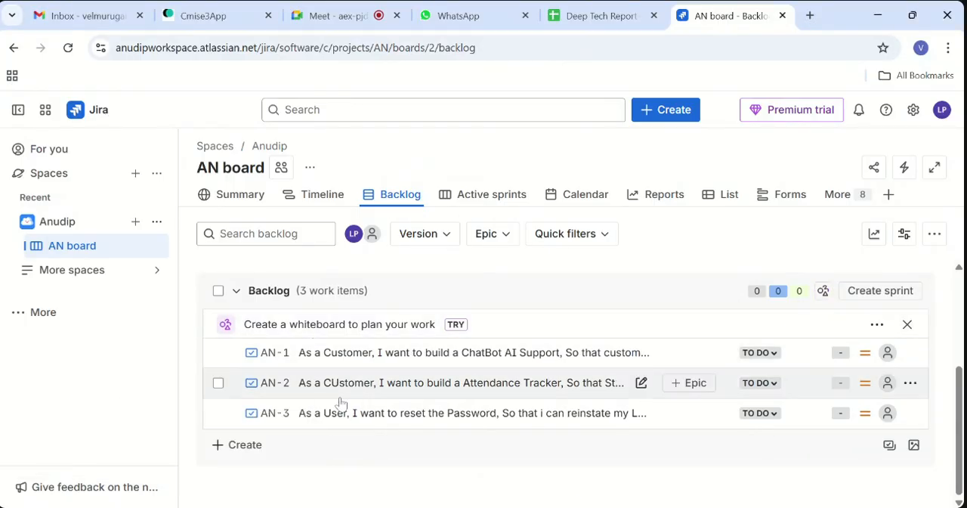
pyautogui.click(68, 48)
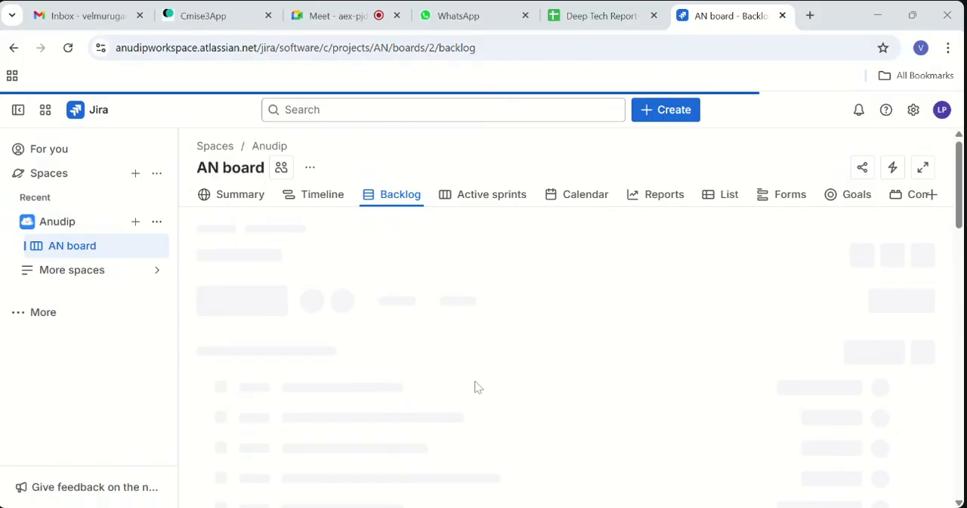
# - Open the details of the ChatBot AI Support work item in the backlog
pyautogui.scroll(-3, 566, 427)
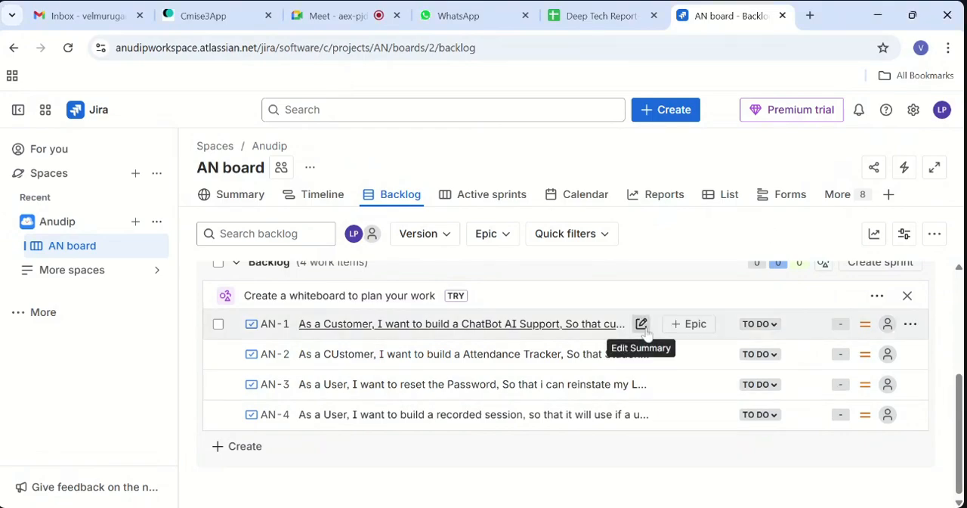
pyautogui.click(642, 324)
pyautogui.click(725, 481)
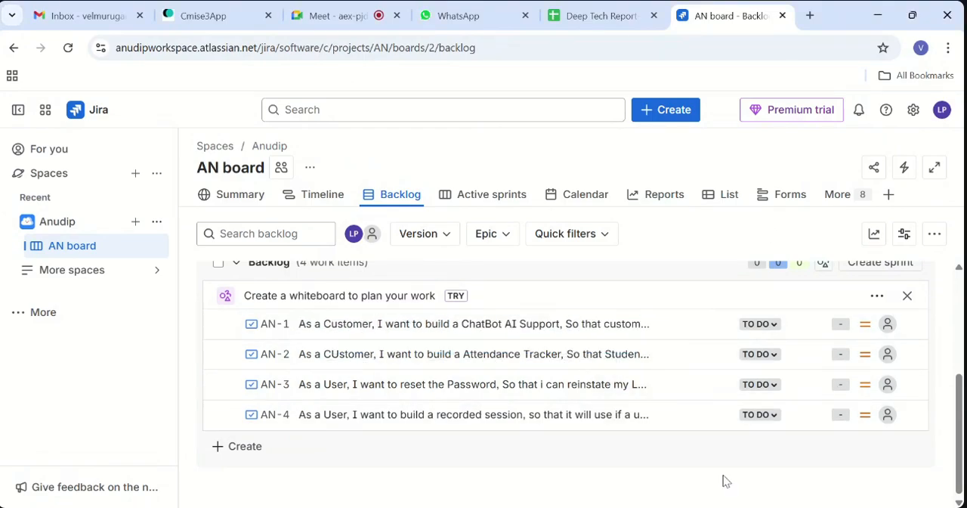
pyautogui.click(878, 297)
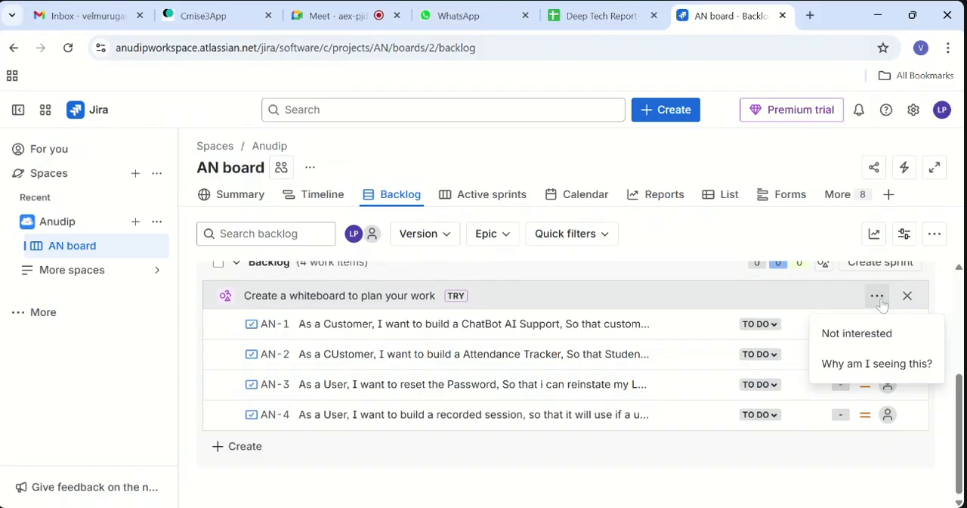
pyautogui.click(857, 428)
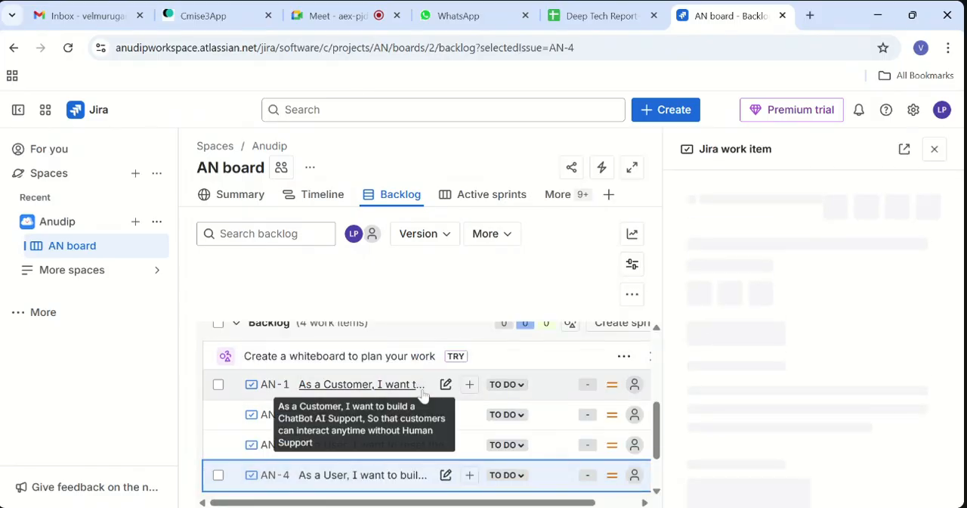
pyautogui.click(424, 394)
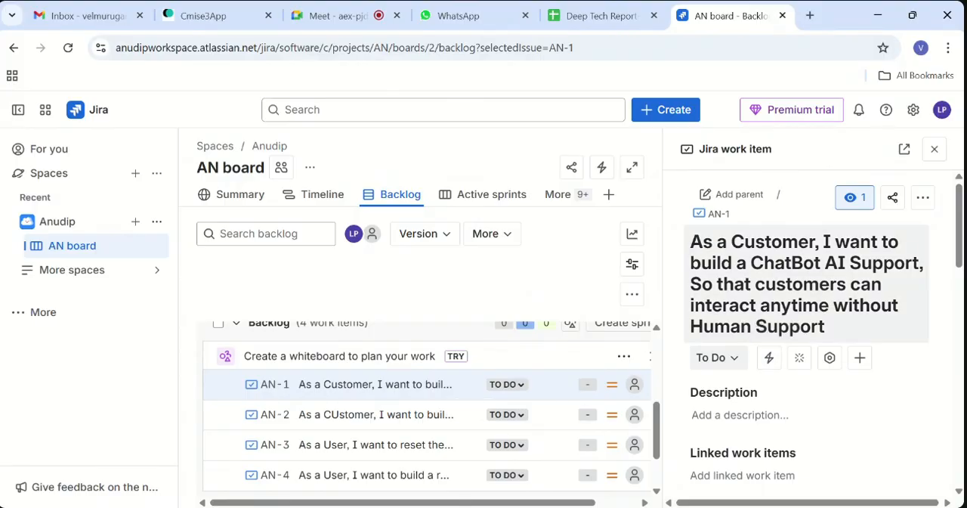
# - Examine the ChatBot work item's description editor, detail fields and available assignee choices
pyautogui.scroll(-2, 786, 302)
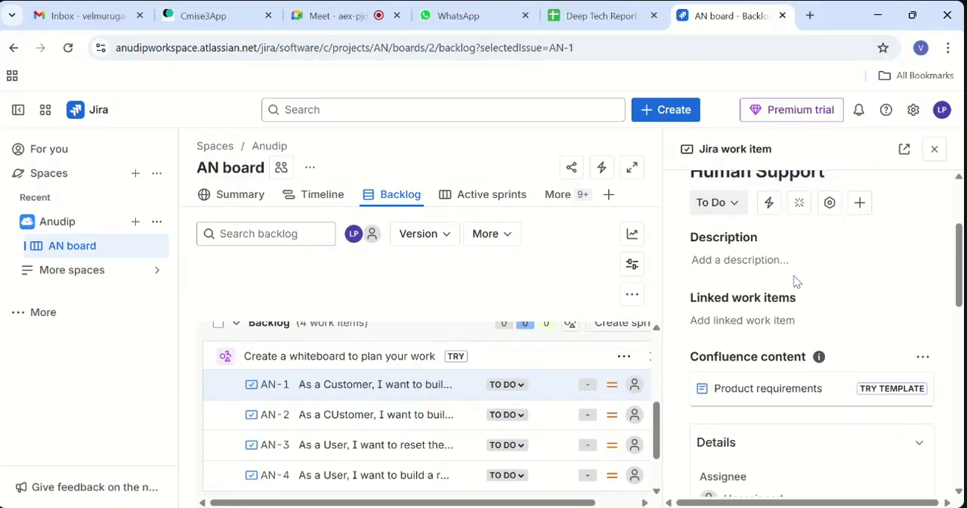
pyautogui.scroll(2, 790, 340)
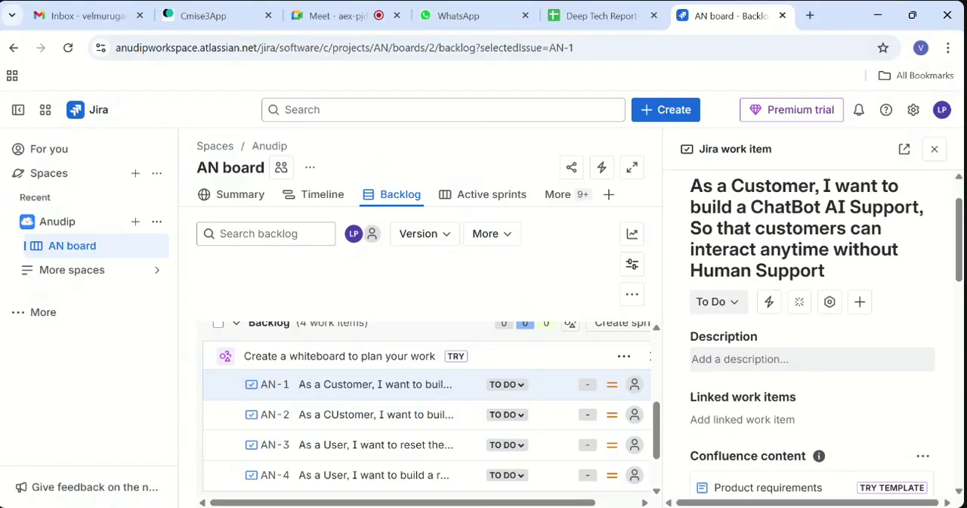
pyautogui.click(790, 358)
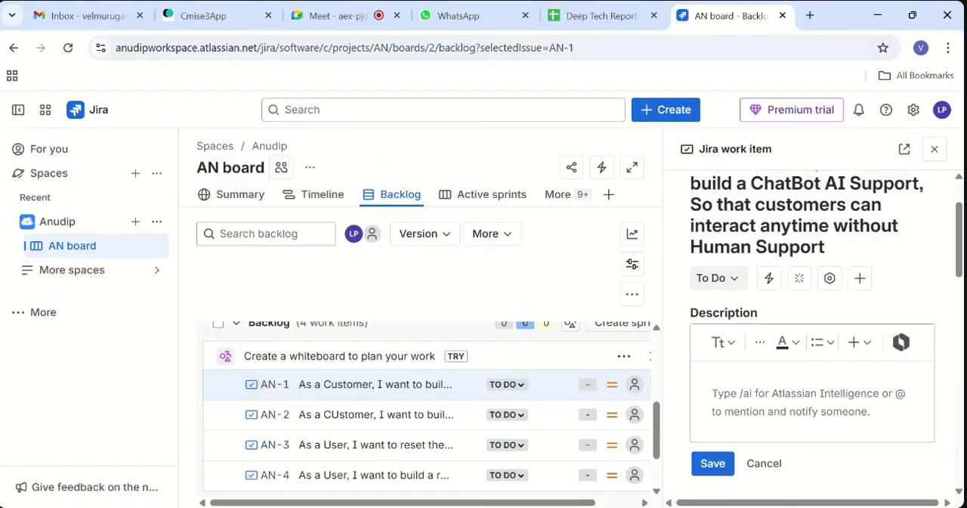
pyautogui.click(764, 464)
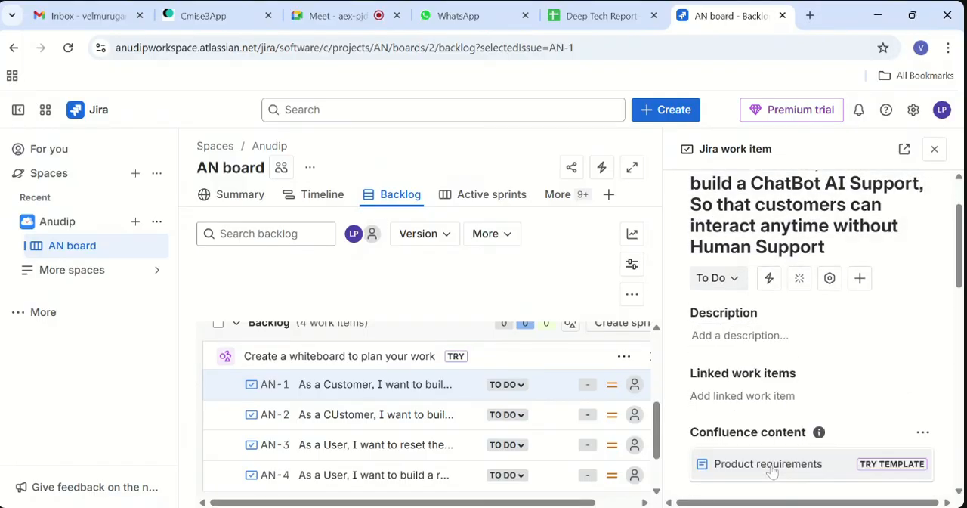
pyautogui.scroll(-2, 801, 424)
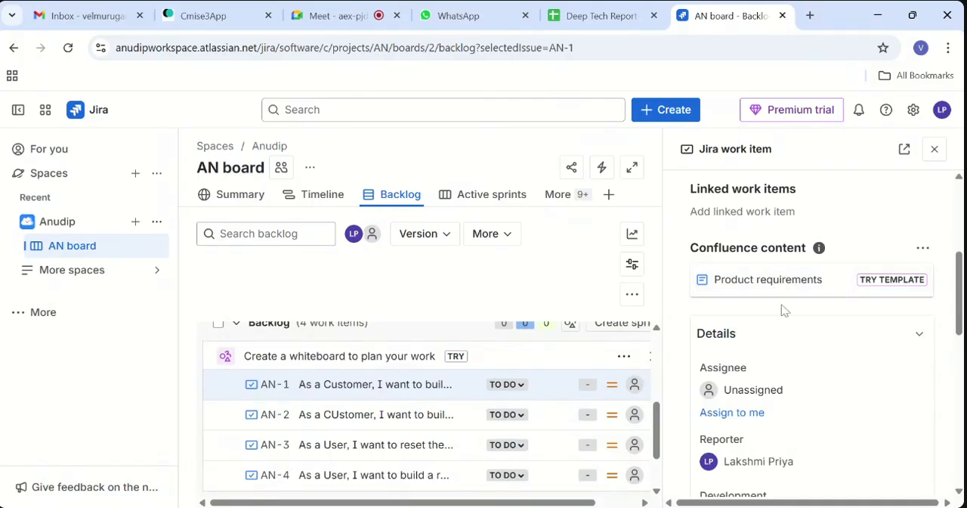
pyautogui.scroll(-3, 785, 309)
pyautogui.scroll(2, 785, 310)
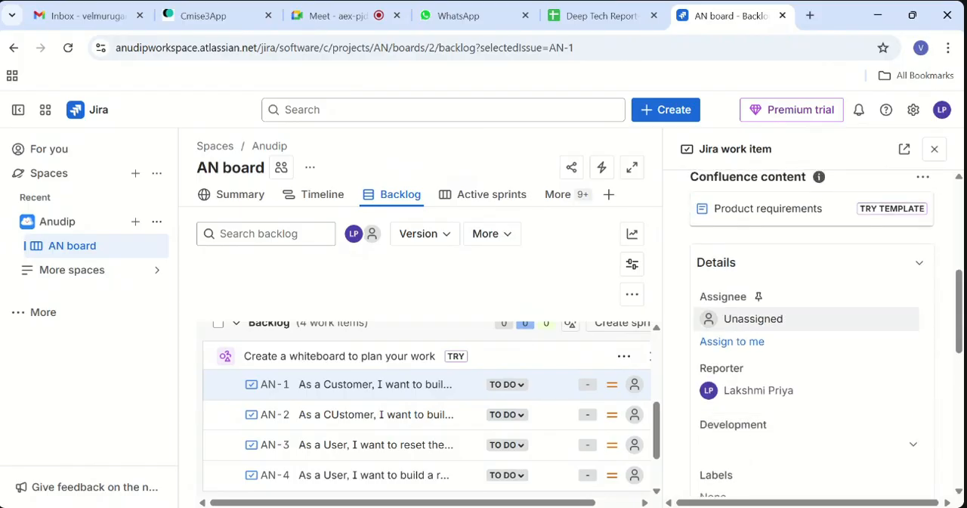
pyautogui.click(756, 318)
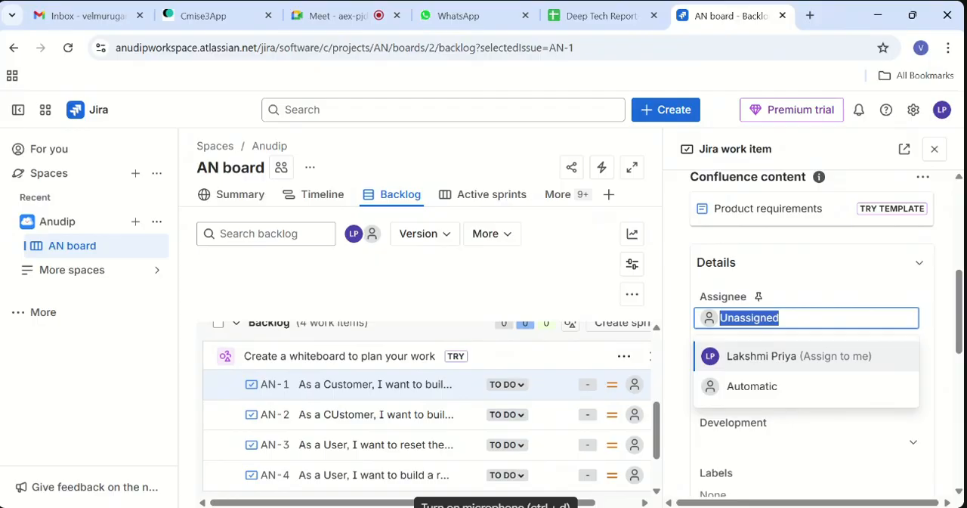
pyautogui.click(807, 296)
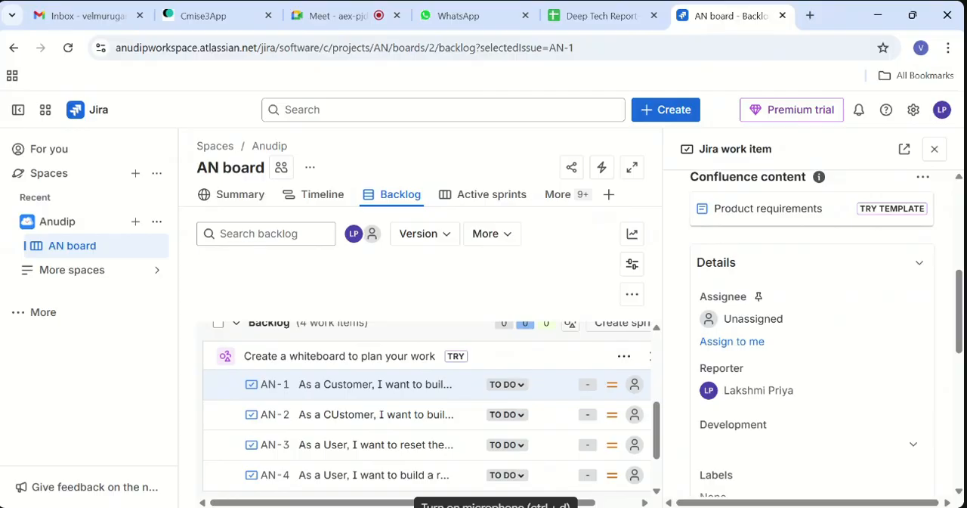
# - Set the ChatBot work item's priority to Low
pyautogui.scroll(-5, 813, 332)
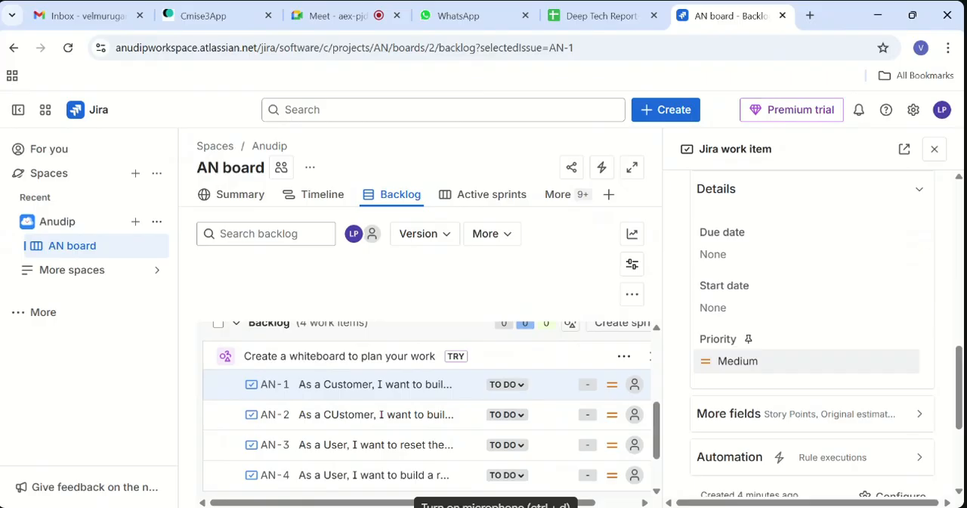
pyautogui.click(807, 362)
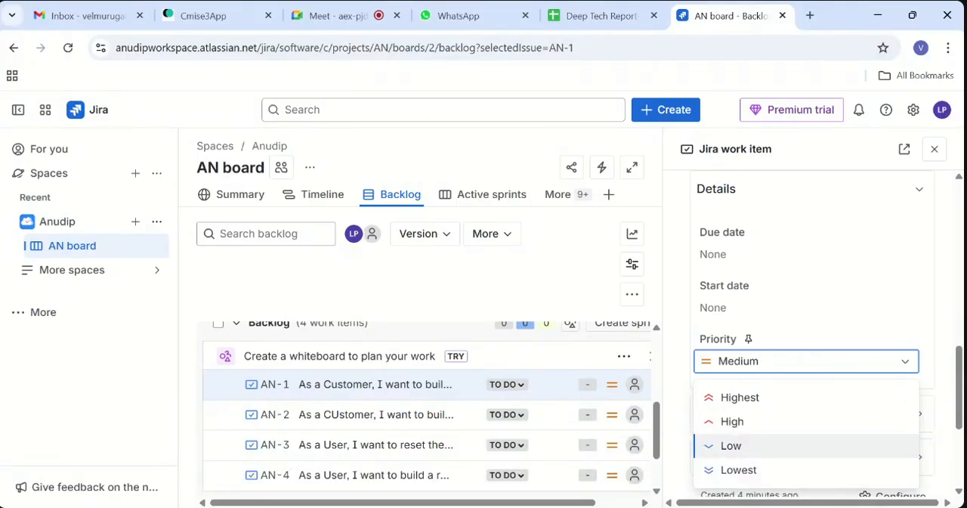
pyautogui.click(762, 450)
# - Examine the ChatBot work item's additional fields, including the Story Points entry, and look over its remaining details
pyautogui.scroll(-1, 784, 394)
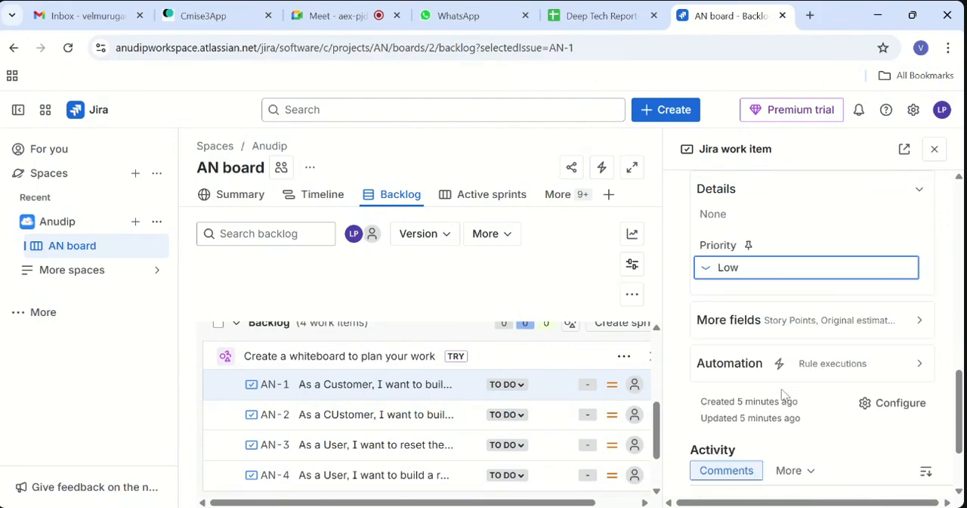
pyautogui.click(807, 316)
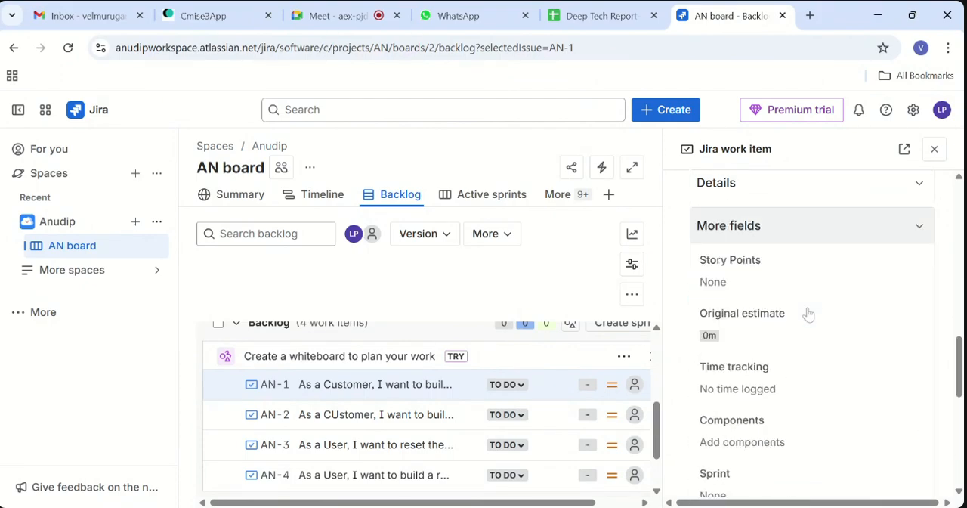
pyautogui.scroll(-1, 809, 315)
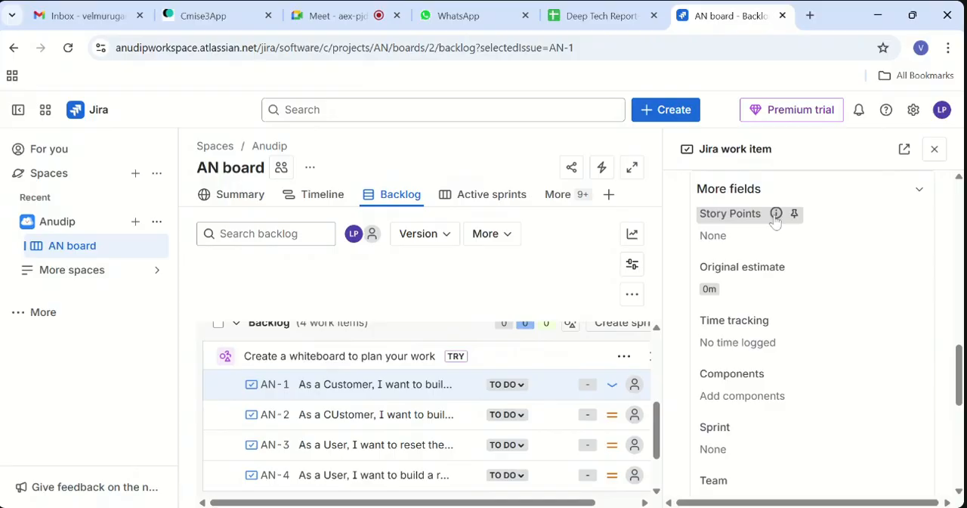
pyautogui.moveTo(775, 218)
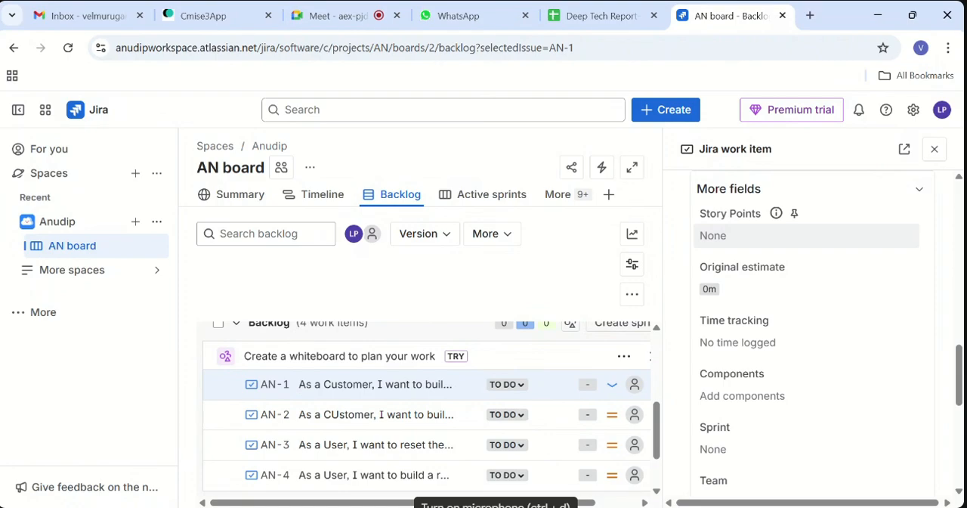
pyautogui.click(756, 237)
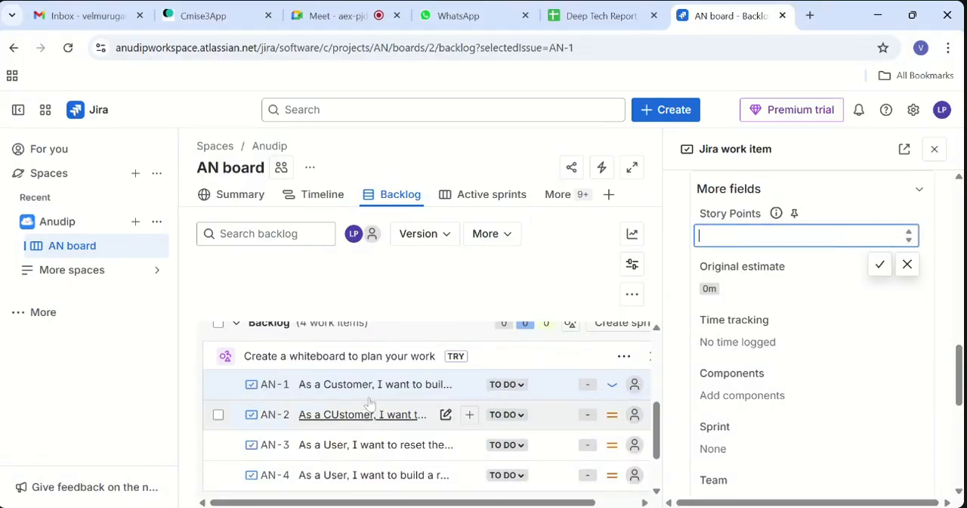
pyautogui.click(877, 190)
pyautogui.scroll(10, 810, 324)
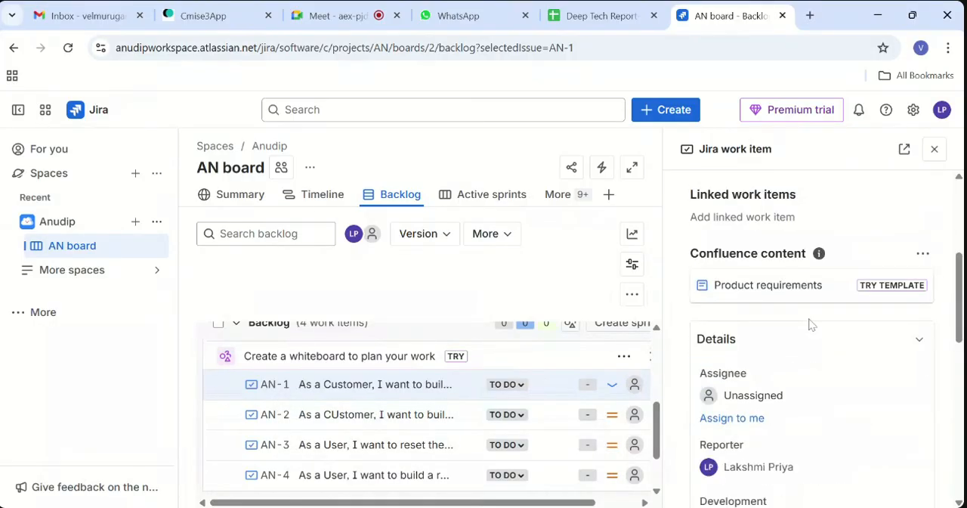
pyautogui.scroll(1, 809, 324)
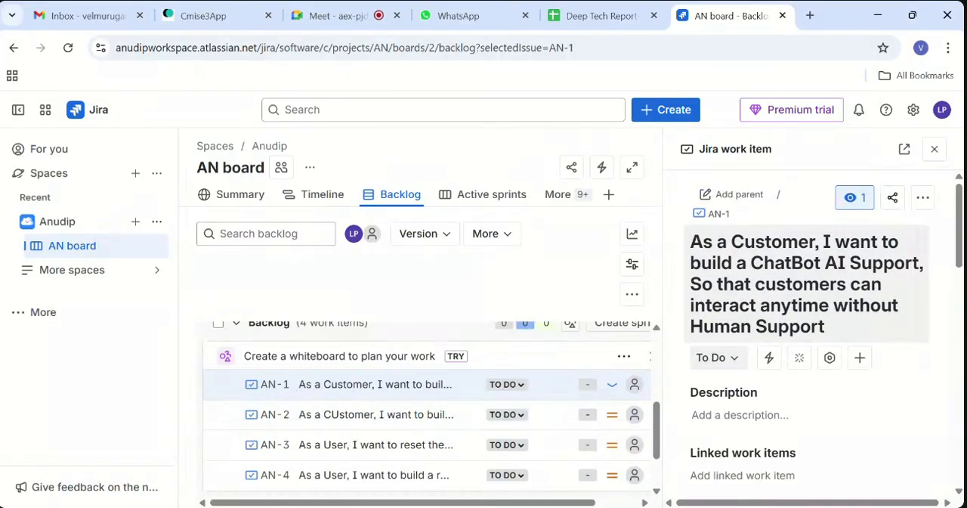
pyautogui.scroll(-10, 794, 446)
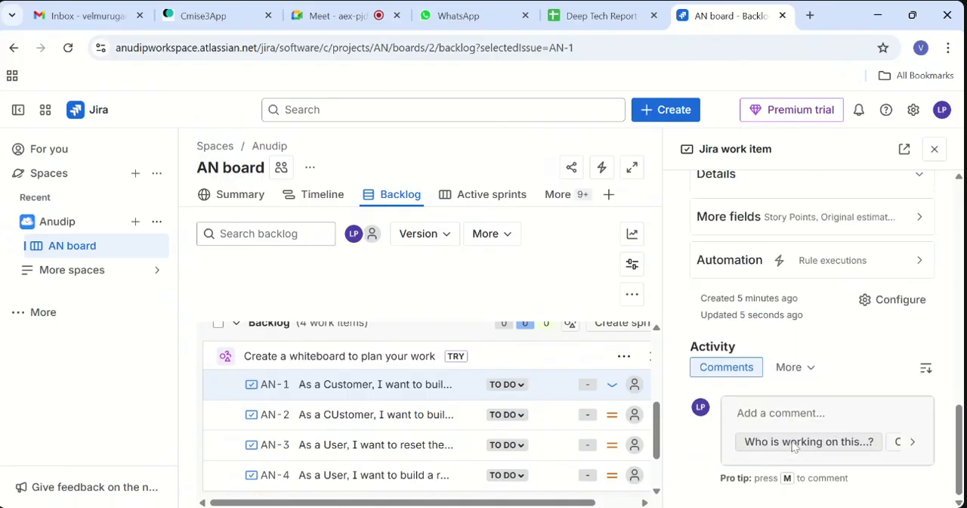
pyautogui.scroll(2, 793, 446)
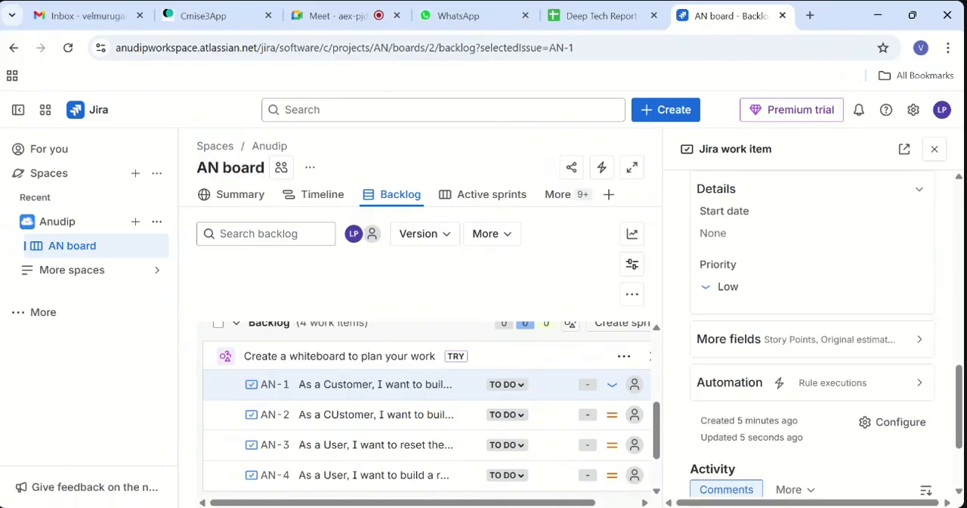
# - Review the ChatBot work item's sprint, team and parent fields, its automation rule runs, and the activity filter and sort options
pyautogui.click(856, 340)
pyautogui.scroll(-5, 857, 343)
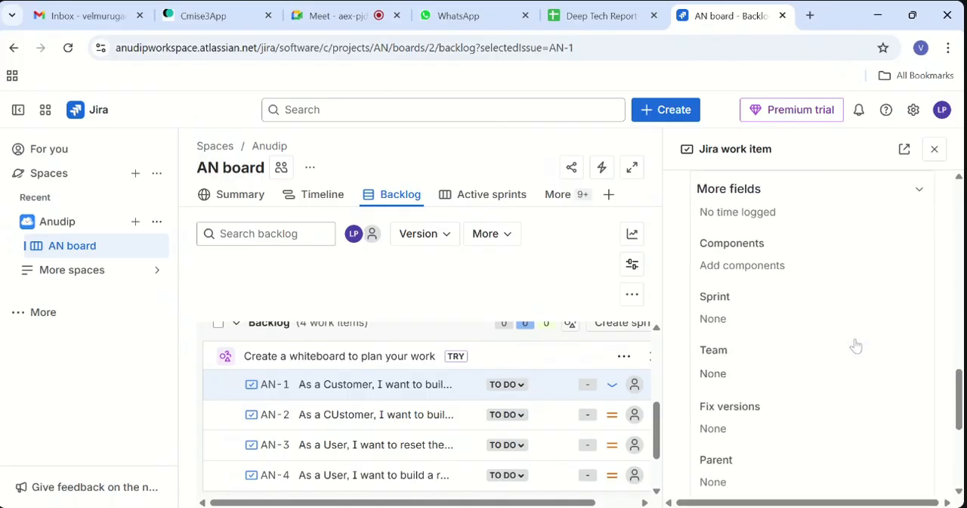
pyautogui.scroll(-2, 861, 340)
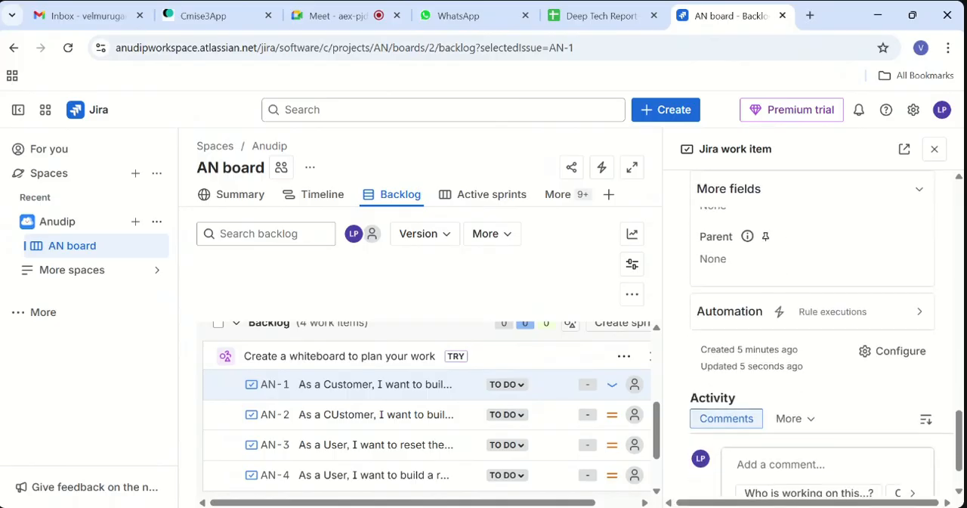
pyautogui.click(870, 317)
pyautogui.scroll(-2, 869, 319)
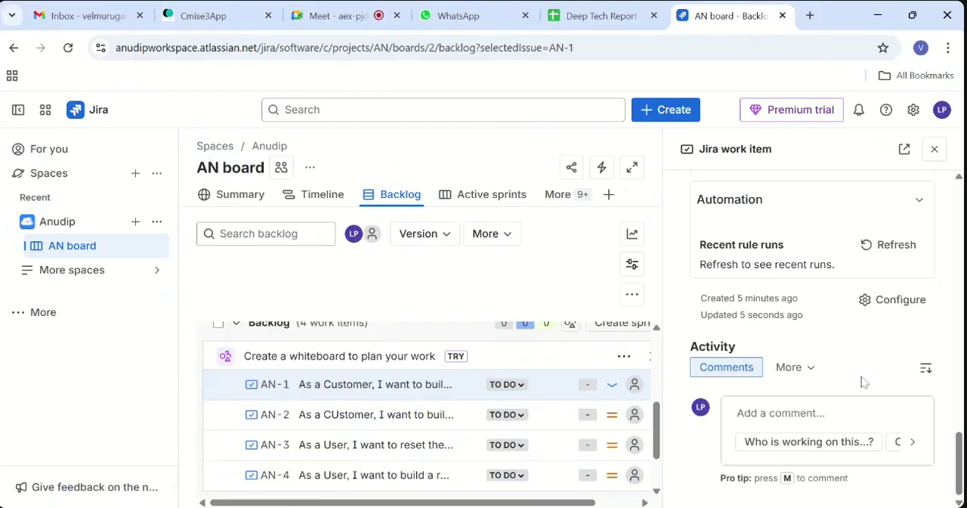
pyautogui.click(801, 372)
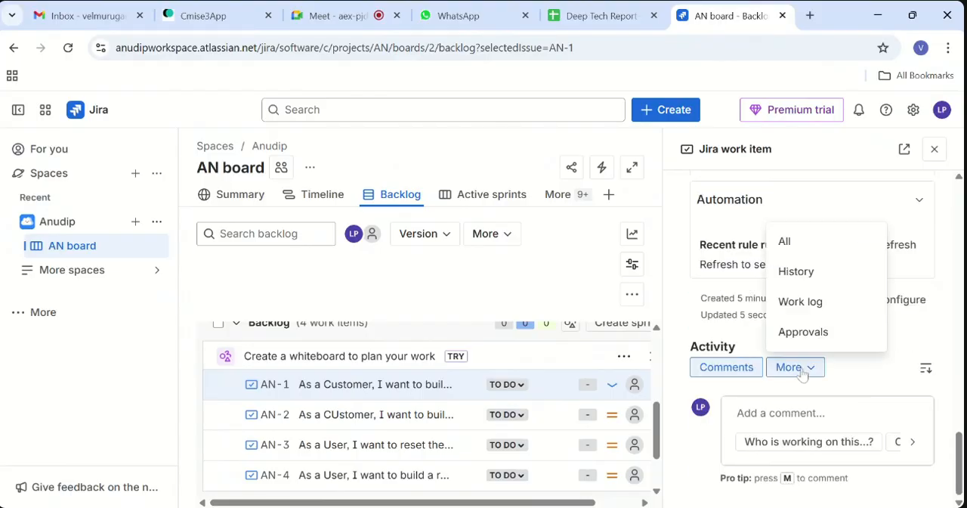
pyautogui.click(803, 372)
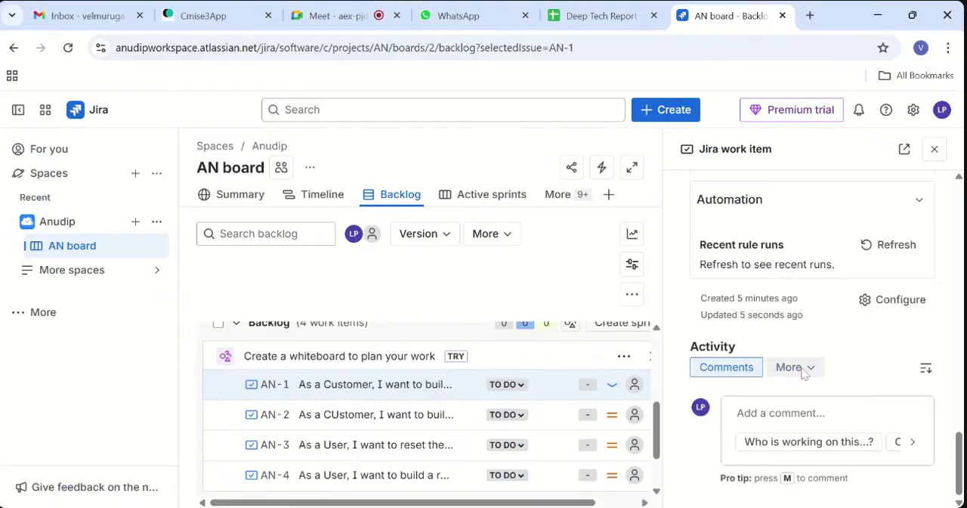
pyautogui.click(929, 372)
pyautogui.click(929, 373)
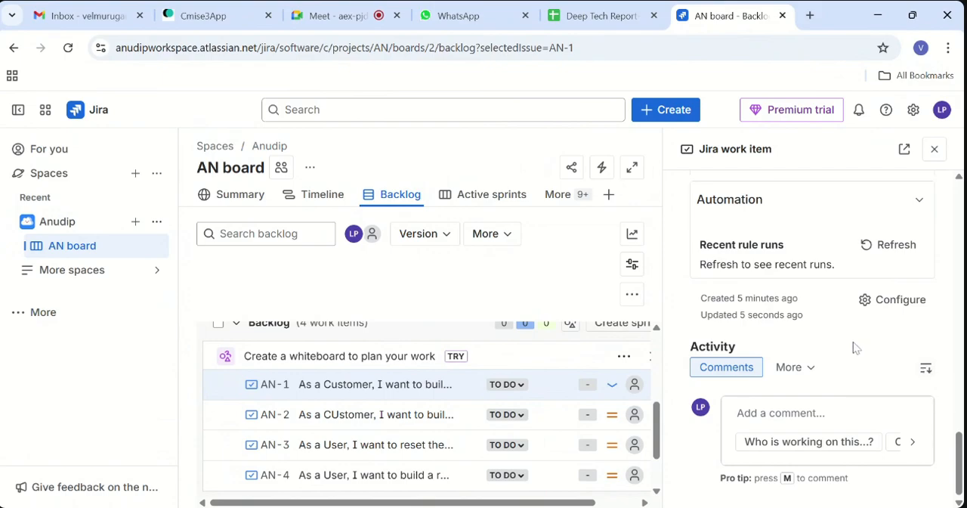
pyautogui.scroll(10, 855, 347)
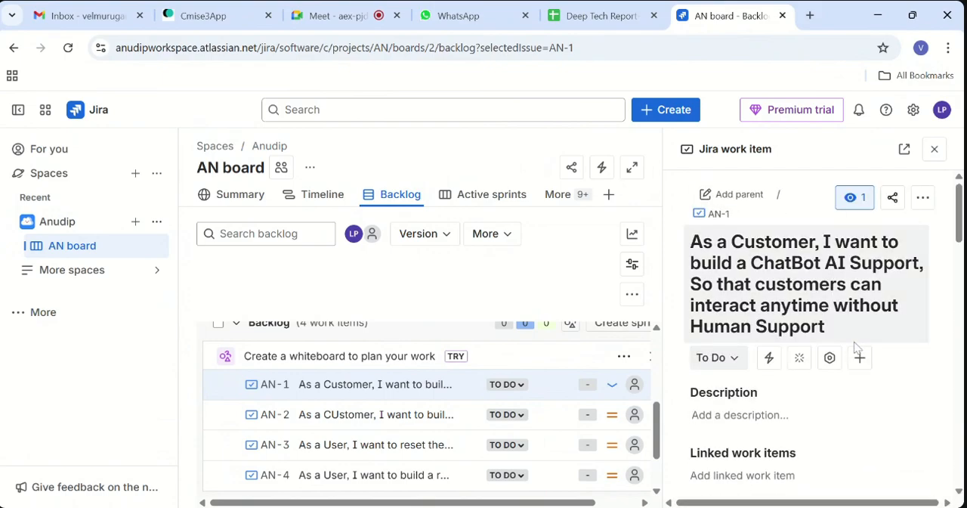
# - Look through the additional actions available for the ChatBot work item, such as clone, move and export
pyautogui.click(924, 198)
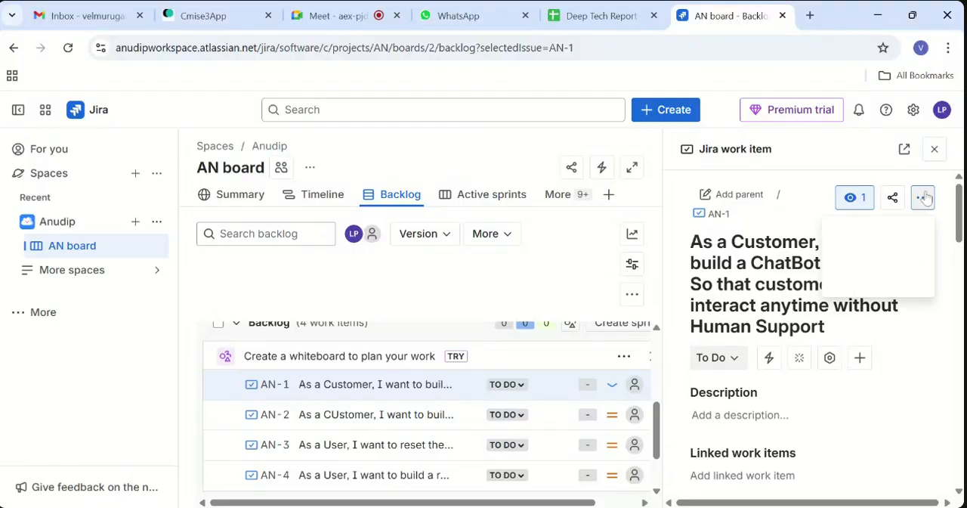
pyautogui.scroll(-2, 830, 350)
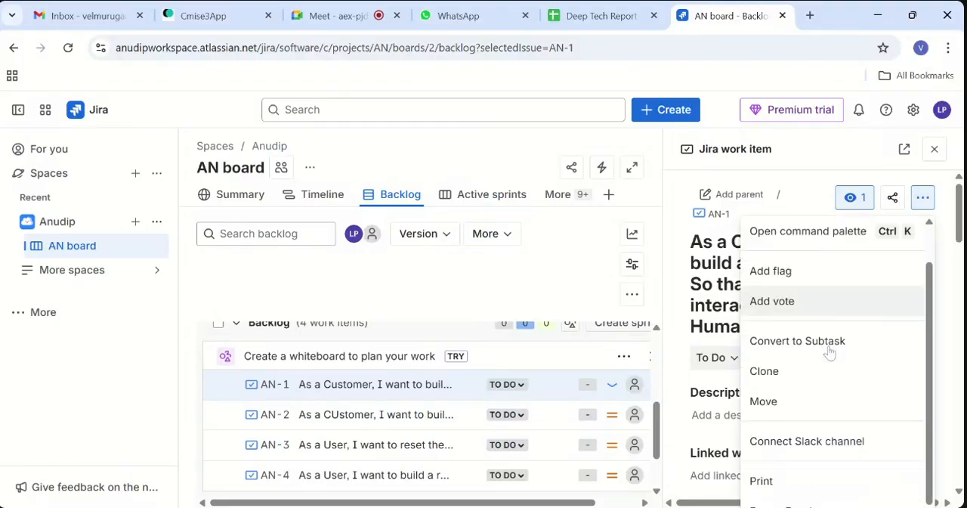
pyautogui.scroll(-2, 829, 350)
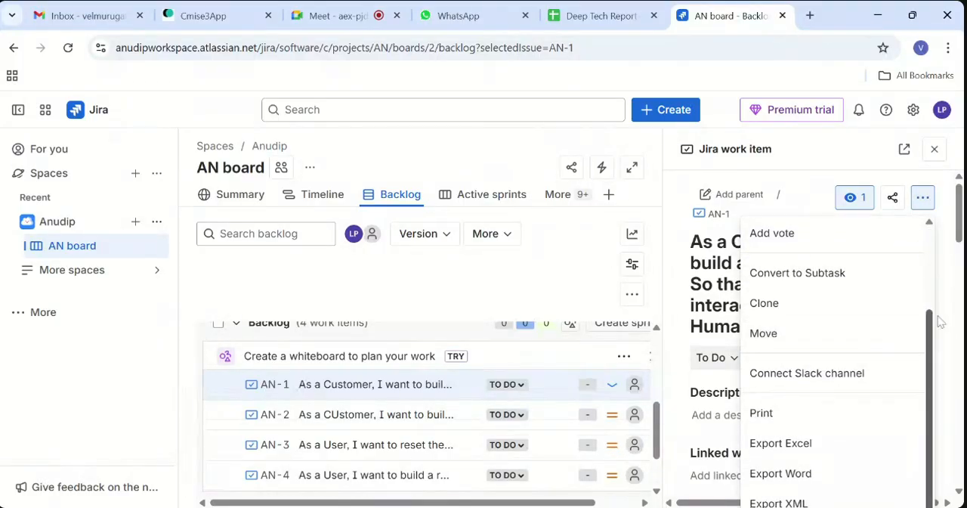
pyautogui.click(677, 331)
pyautogui.scroll(-2, 859, 397)
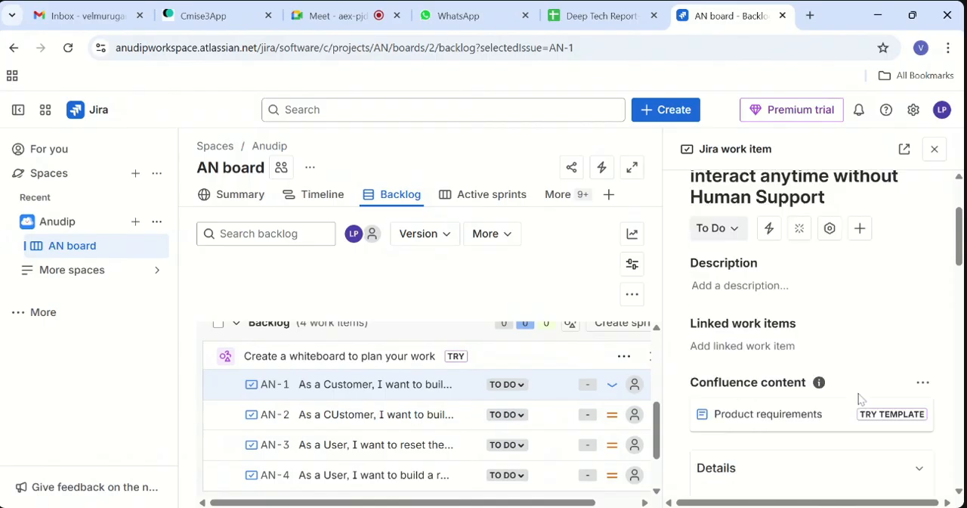
# - Look over the ChatBot work item's details again, from assignee, dates and Story Points to the automation and activity sections
pyautogui.scroll(-3, 859, 398)
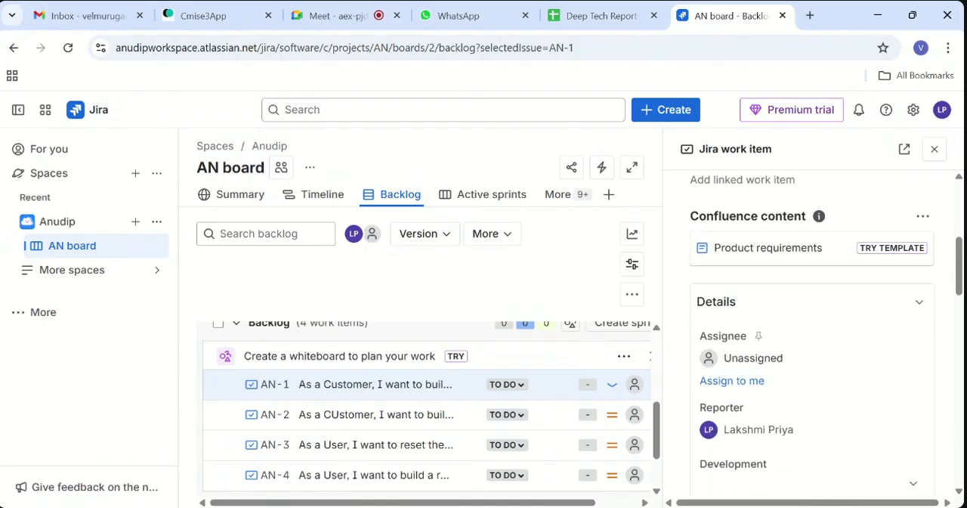
pyautogui.scroll(-1, 860, 399)
pyautogui.scroll(1, 859, 399)
pyautogui.scroll(-8, 860, 398)
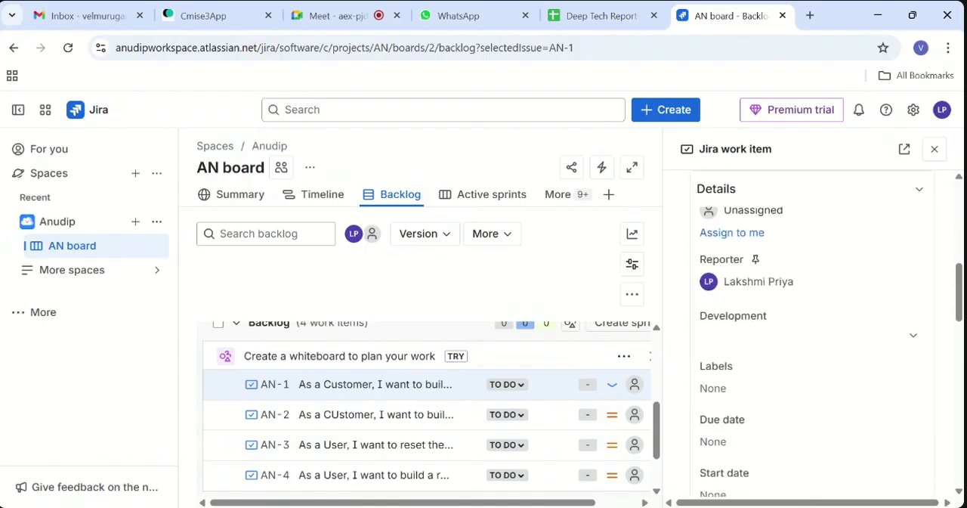
pyautogui.scroll(-5, 812, 340)
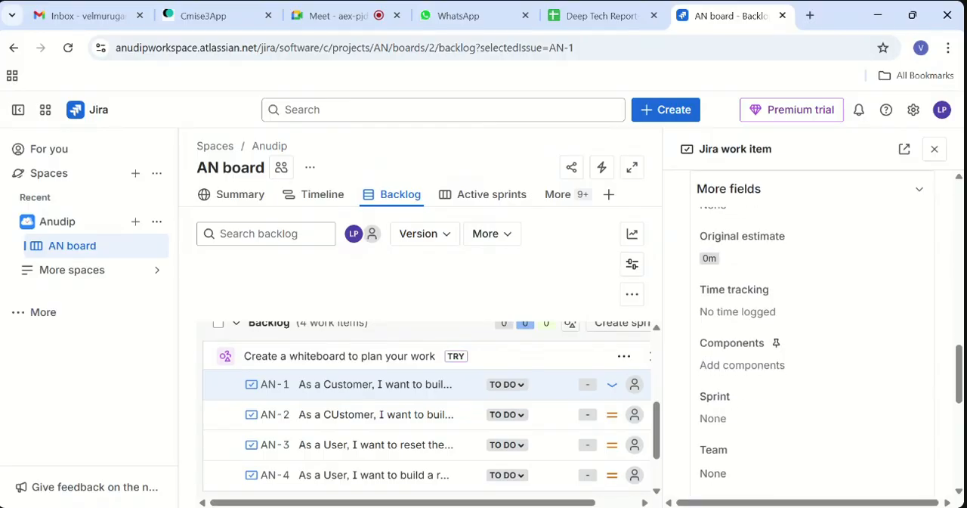
pyautogui.scroll(-2, 813, 341)
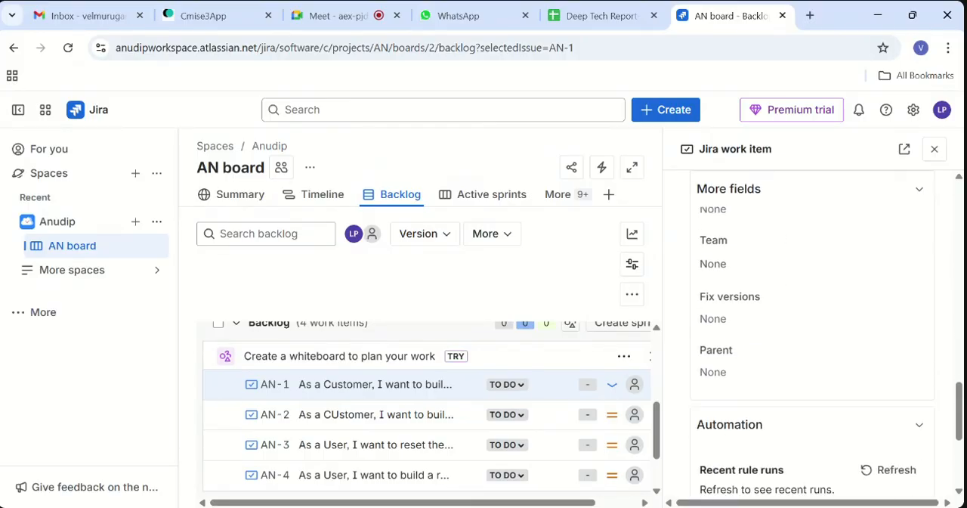
pyautogui.scroll(4, 812, 340)
pyautogui.scroll(3, 908, 286)
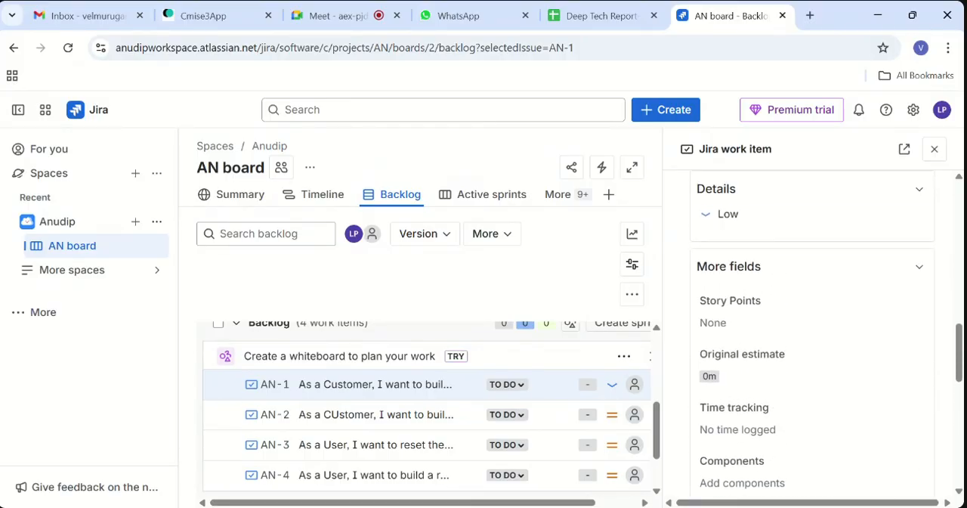
pyautogui.scroll(-3, 823, 372)
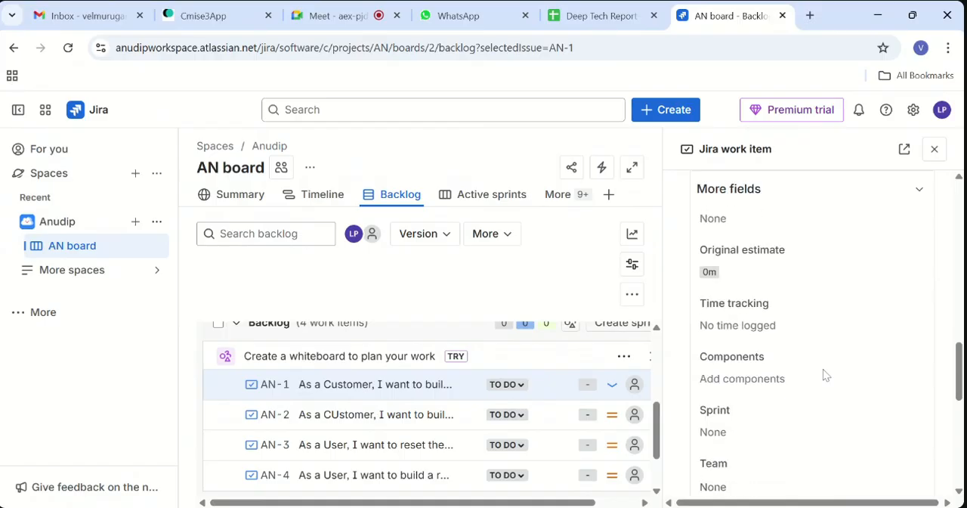
pyautogui.scroll(-5, 826, 375)
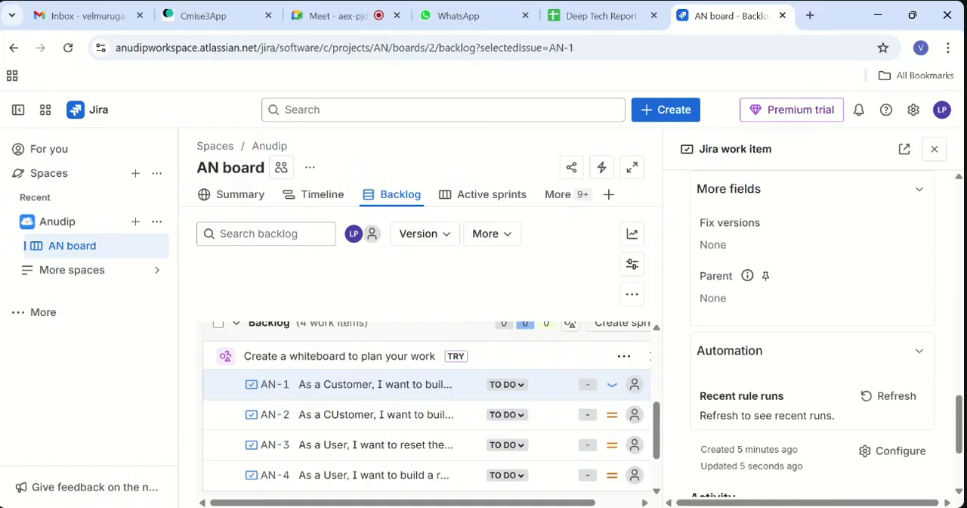
pyautogui.scroll(-1, 812, 340)
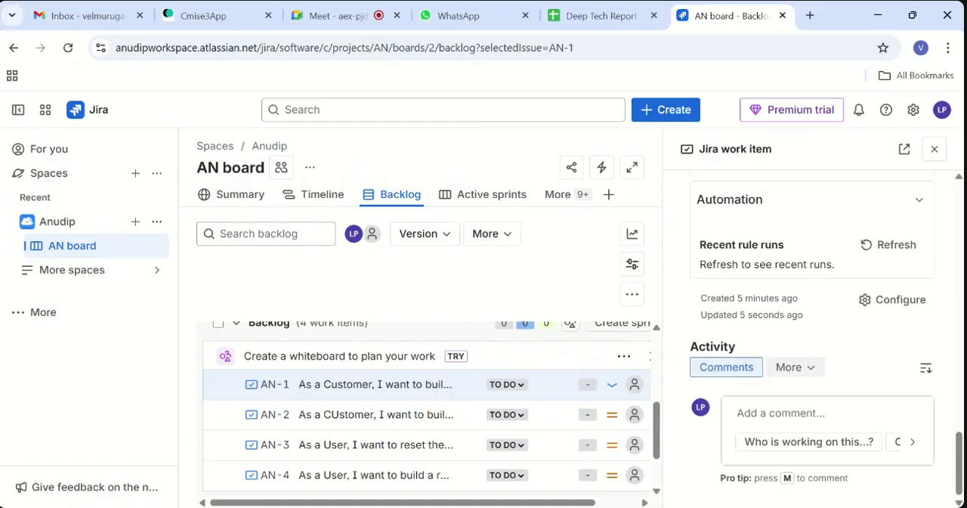
pyautogui.scroll(4, 814, 345)
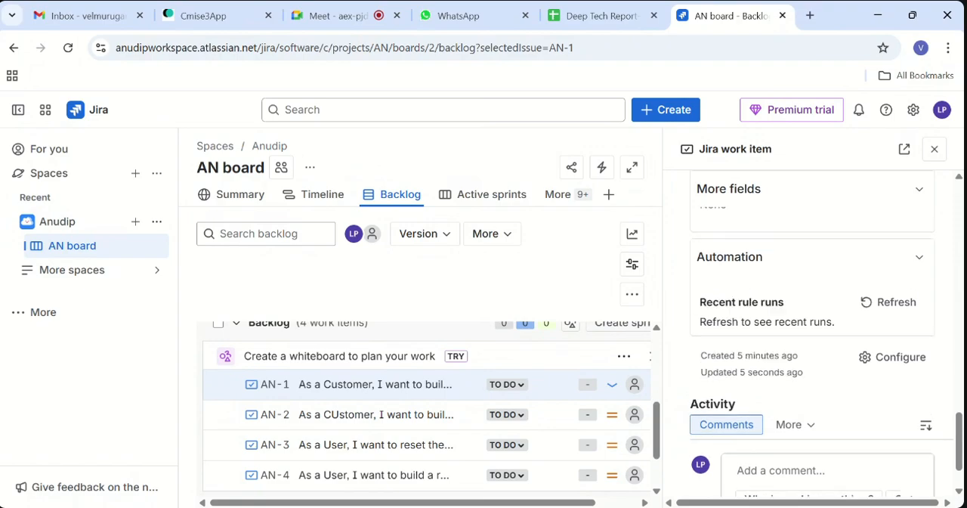
pyautogui.scroll(6, 813, 333)
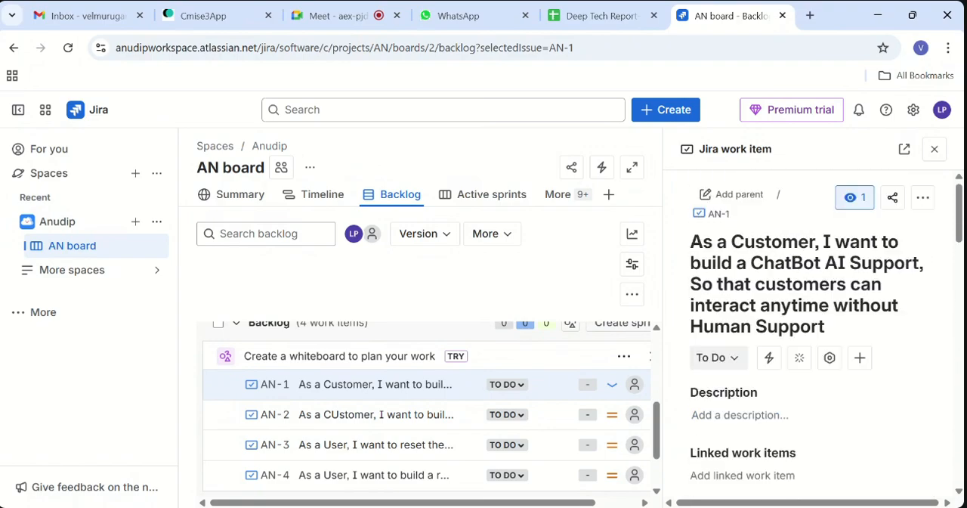
# - Start the ChatBot work item's description with numbered item 1: "As a Customer, there is an Icon which represent that our feature has enabled with AI Support"
pyautogui.scroll(-1, 824, 318)
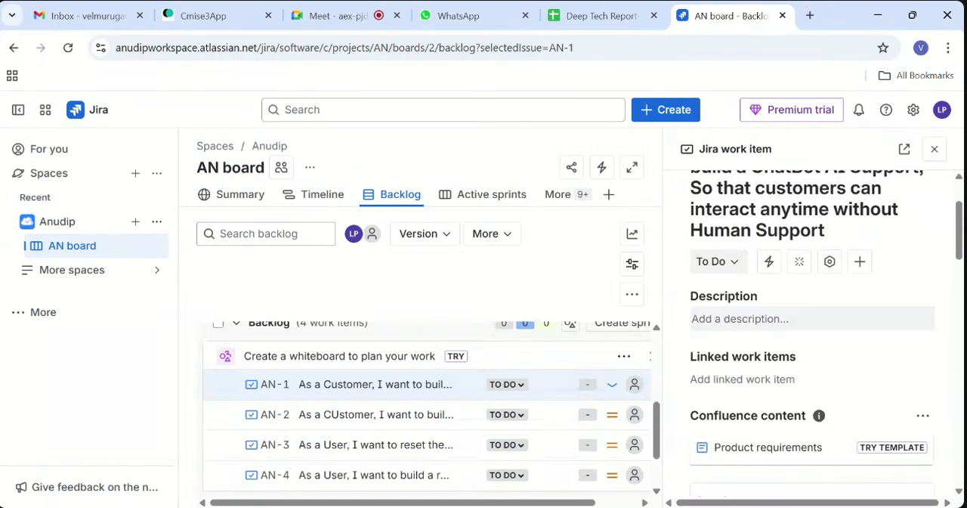
pyautogui.click(813, 318)
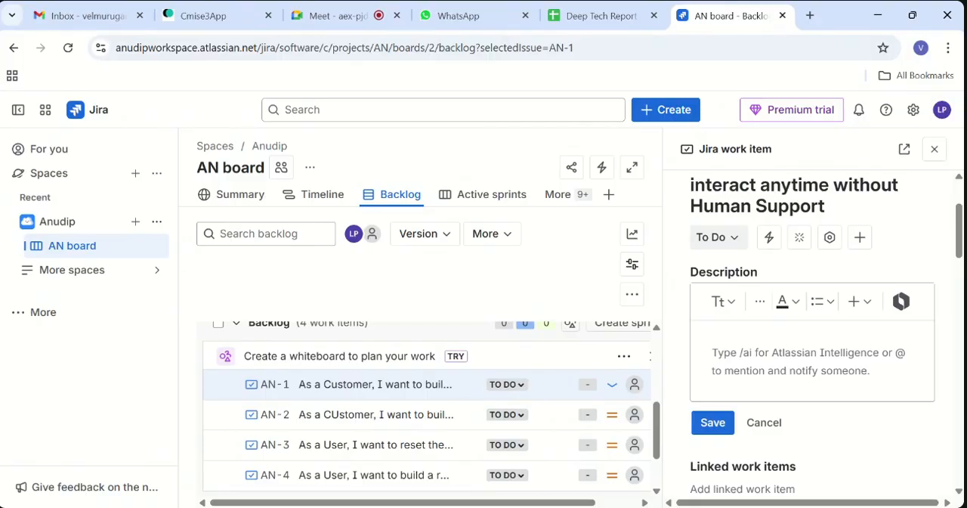
pyautogui.scroll(3, 770, 330)
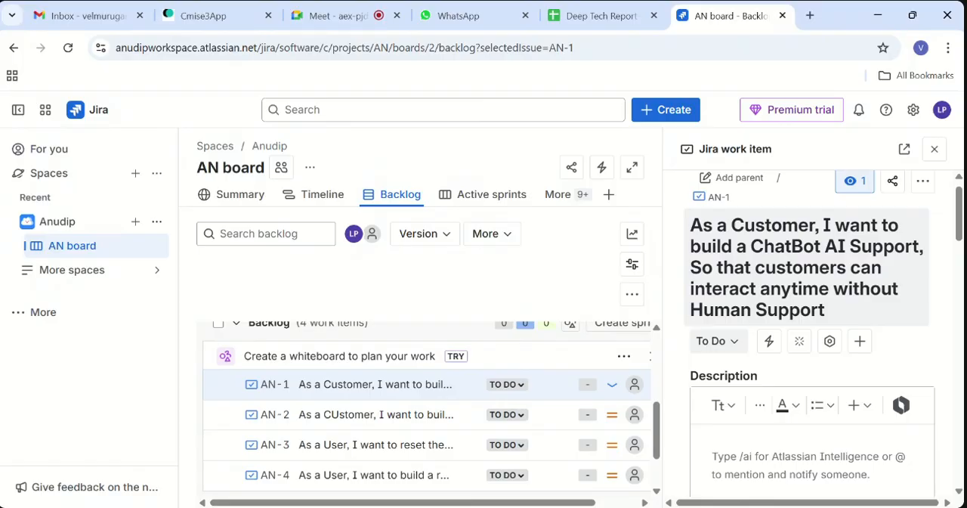
pyautogui.scroll(-1, 812, 333)
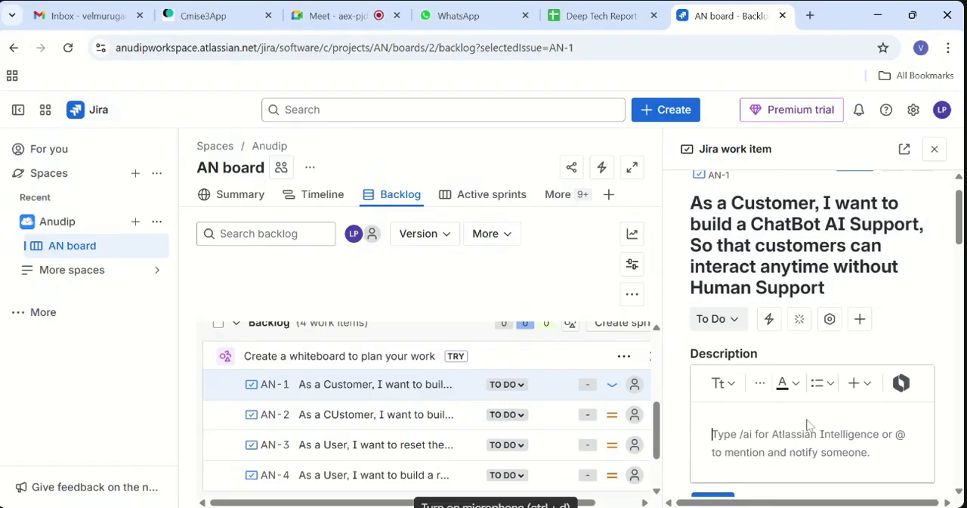
pyautogui.write('1. ')
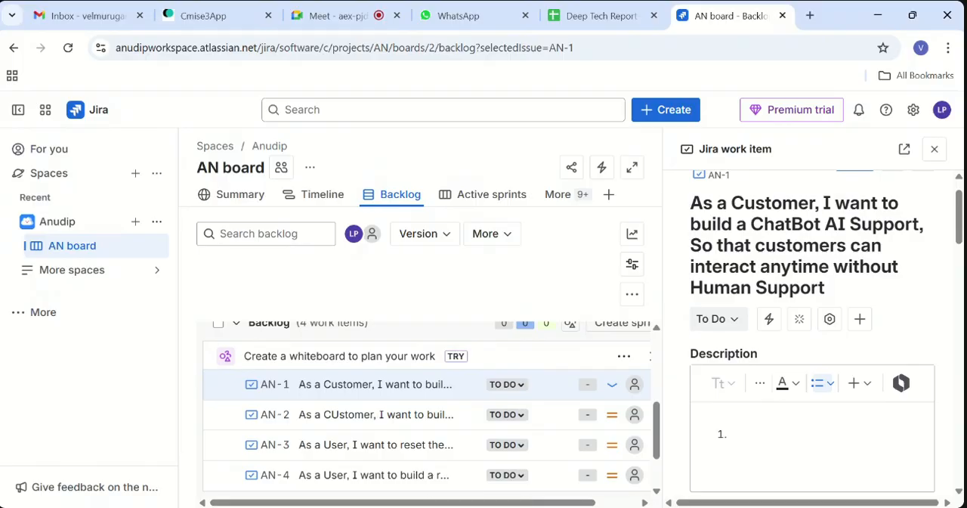
pyautogui.write('As a sCustomer, th')
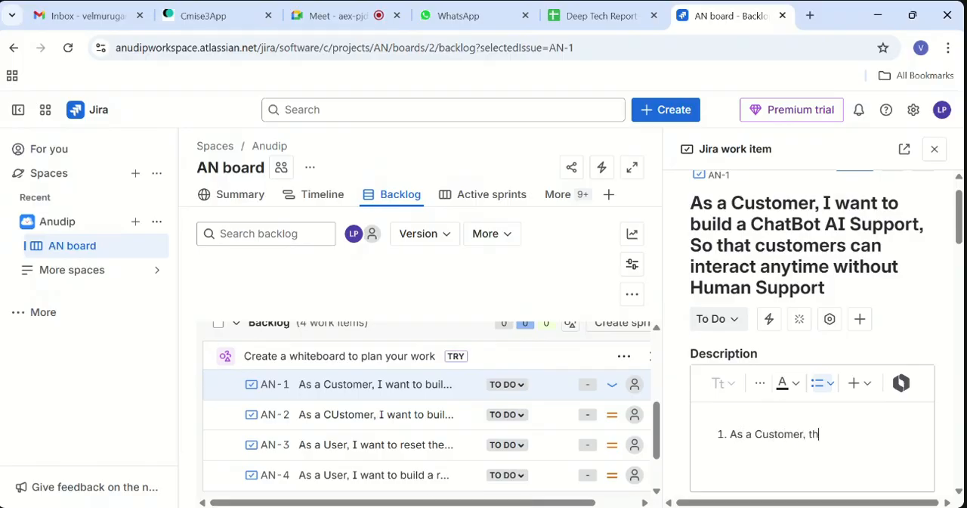
pyautogui.write('ere a')
pyautogui.press('BackSpace')
pyautogui.press('BackSpace')
pyautogui.write('is an Icon whic')
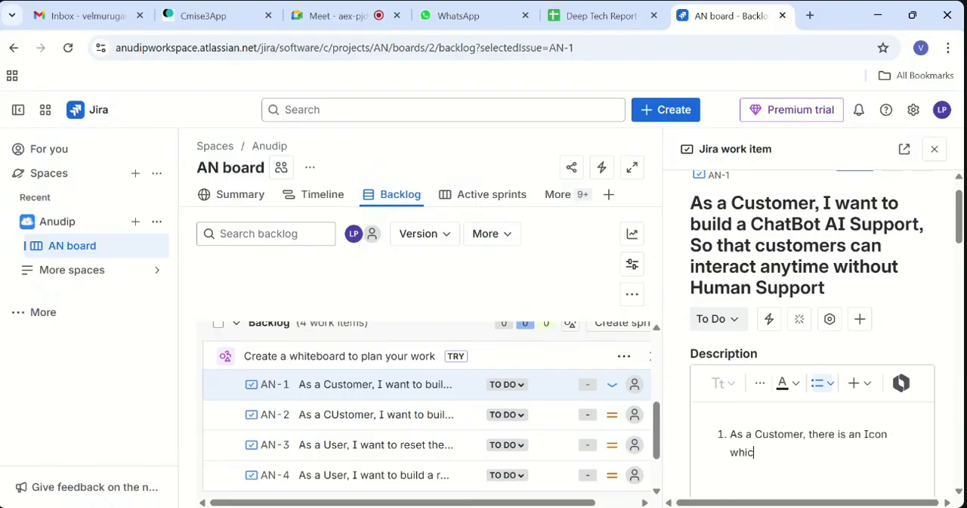
pyautogui.write('h represent that o')
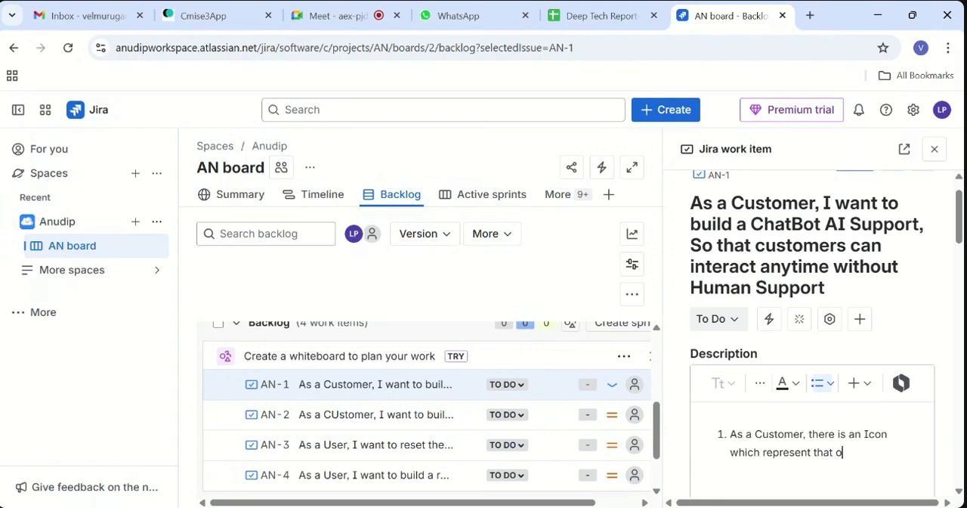
pyautogui.write('ur feature has enabl')
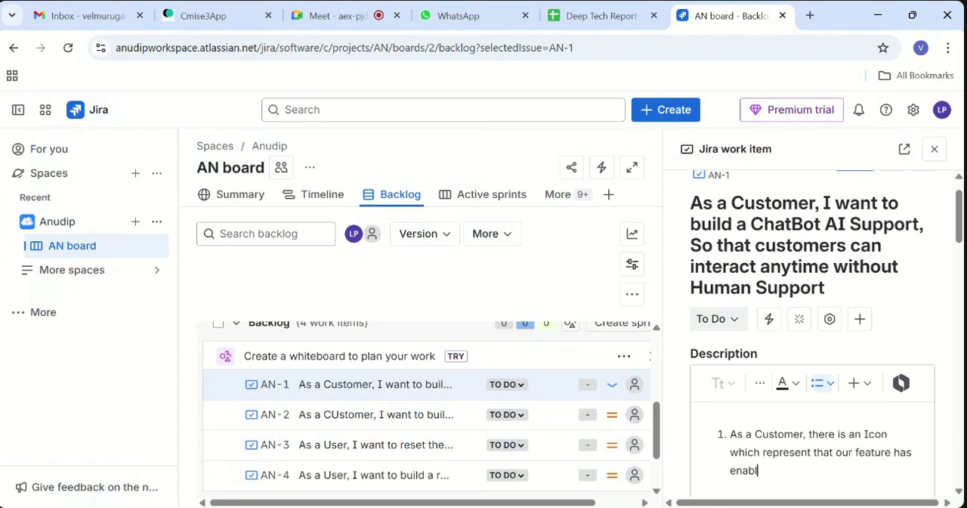
pyautogui.write('ed with AI Support')
pyautogui.press('Return')
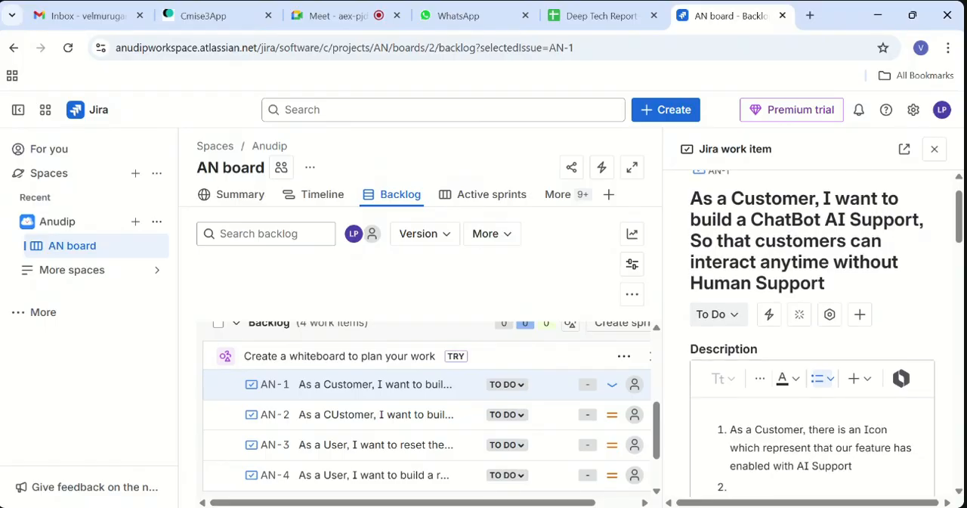
# - Add description item 2: "Once the user tries to interact the AI feature, it should start by asking Hi, How are You?"
pyautogui.scroll(-2, 839, 280)
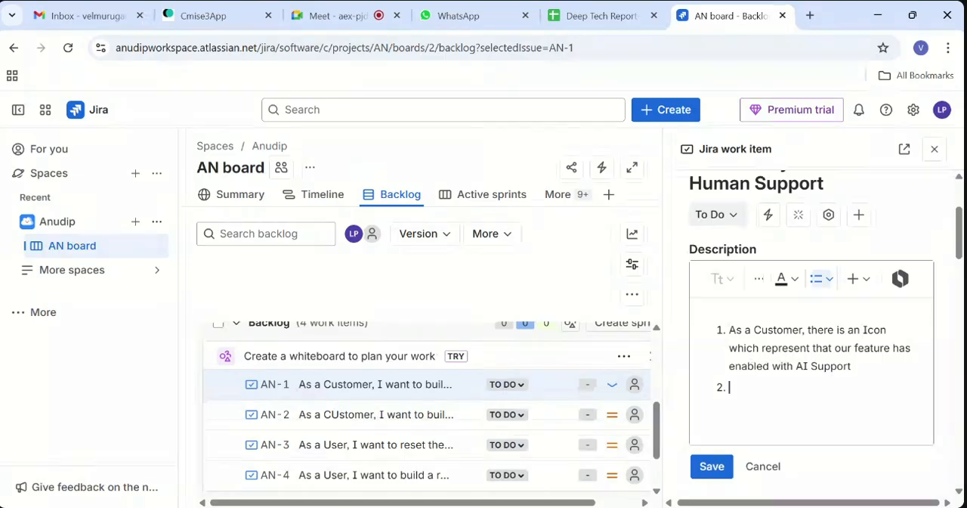
pyautogui.write('Once the user')
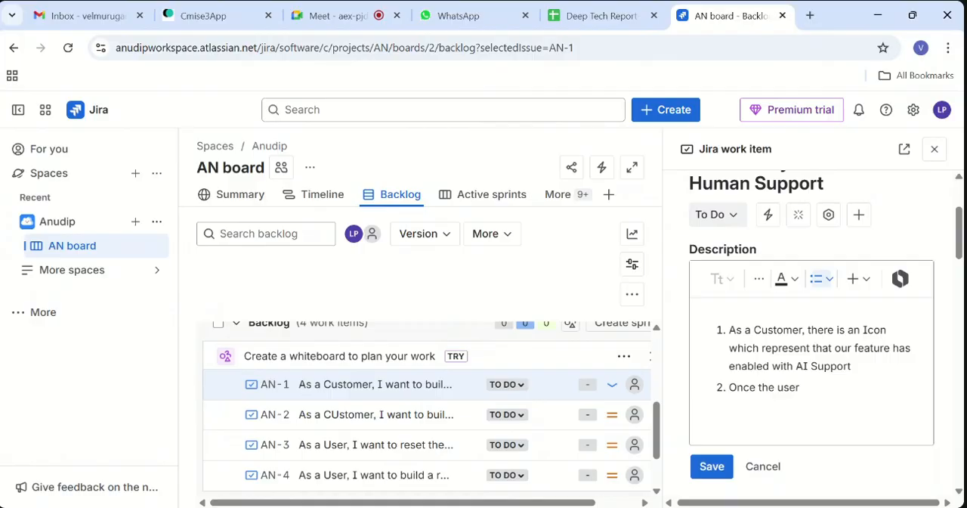
pyautogui.write(' try')
pyautogui.write('ies to interact the ')
pyautogui.write('AI')
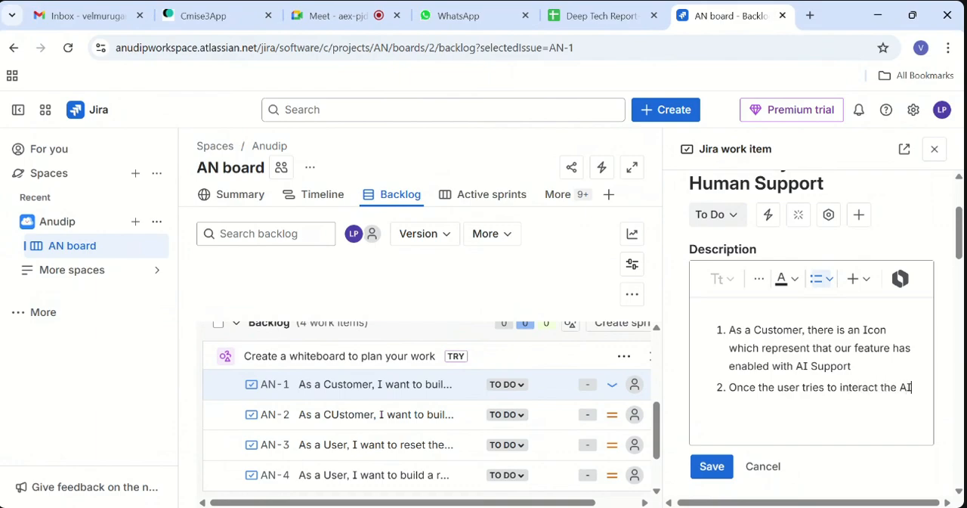
pyautogui.write(' feature')
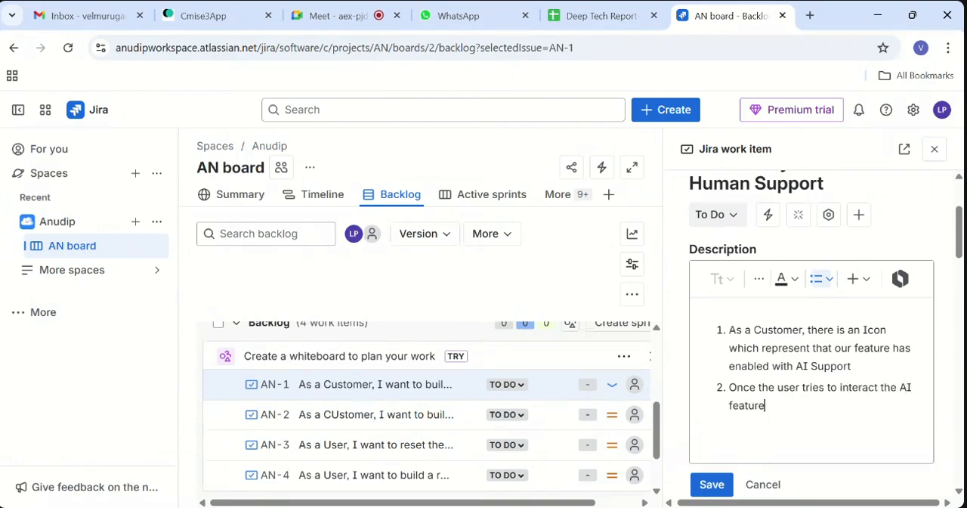
pyautogui.write(', it should start with')
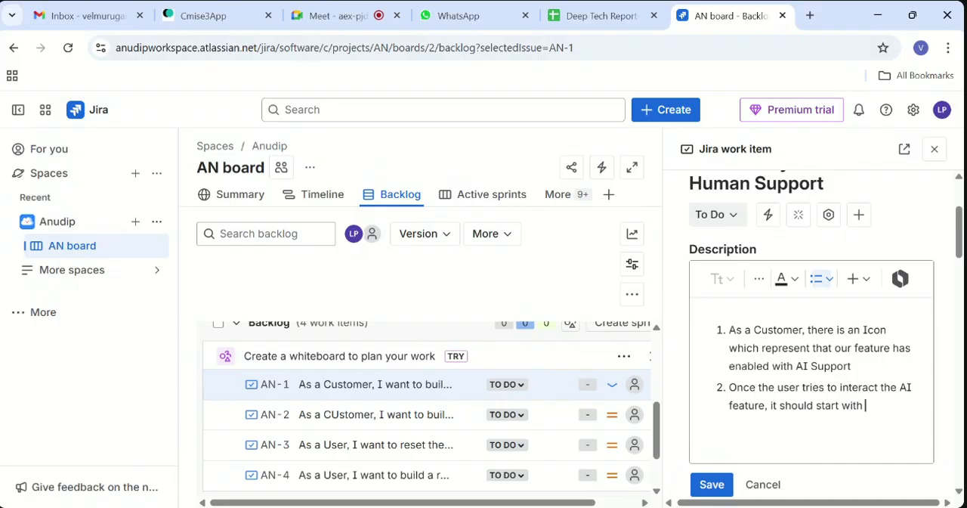
pyautogui.press('BackSpace')
pyautogui.press('BackSpace')
pyautogui.press('BackSpace')
pyautogui.write('by asking Hi, How are')
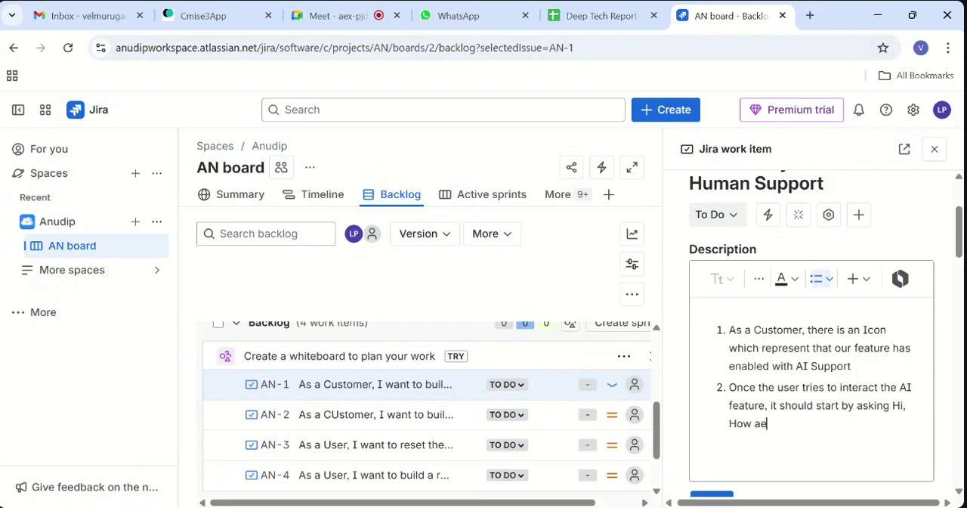
pyautogui.press('BackSpace')
pyautogui.write('re You?')
pyautogui.press('Return')
# - Add description item 3: "Depends on the Query of the user, the ChatBOT has to respond clear with its answers."
pyautogui.write('Dep')
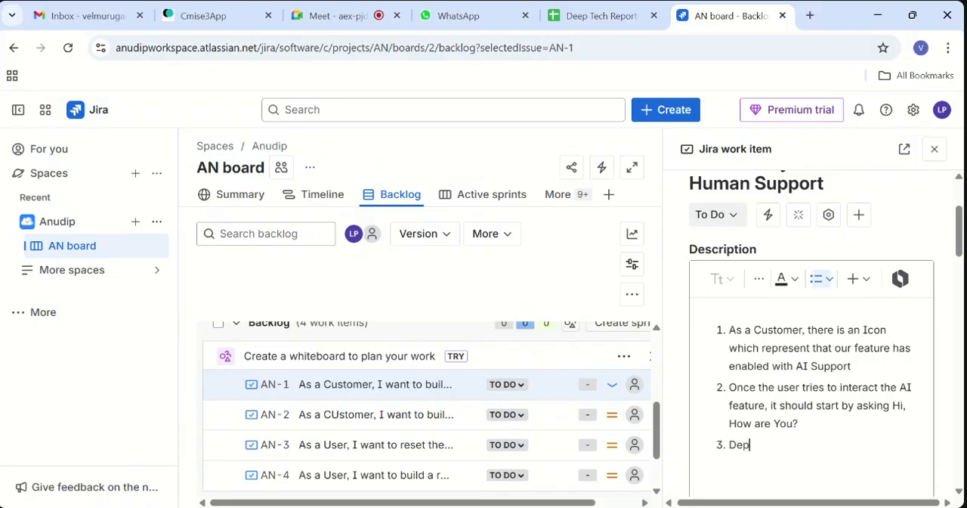
pyautogui.write('ends on the Query o')
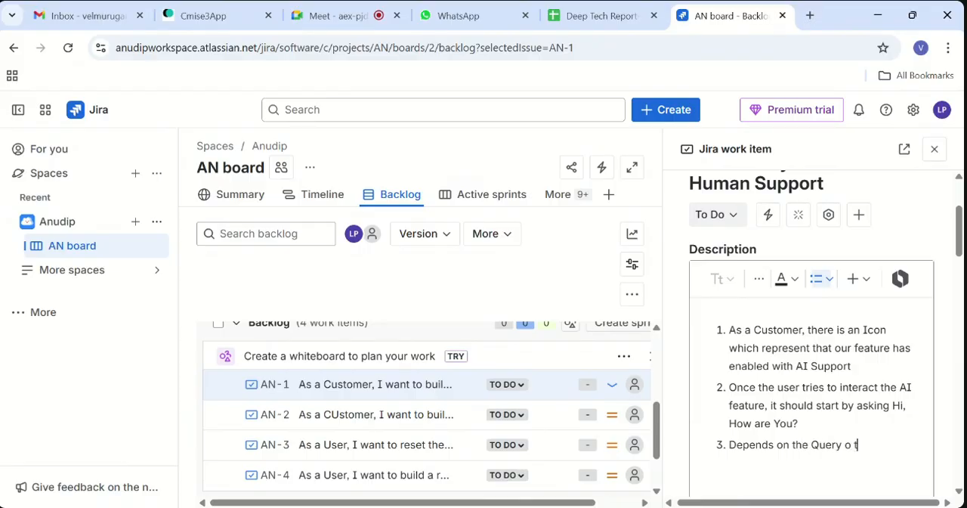
pyautogui.write('f the user.')
pyautogui.write(' the CH')
pyautogui.press('BackSpace')
pyautogui.write('ha')
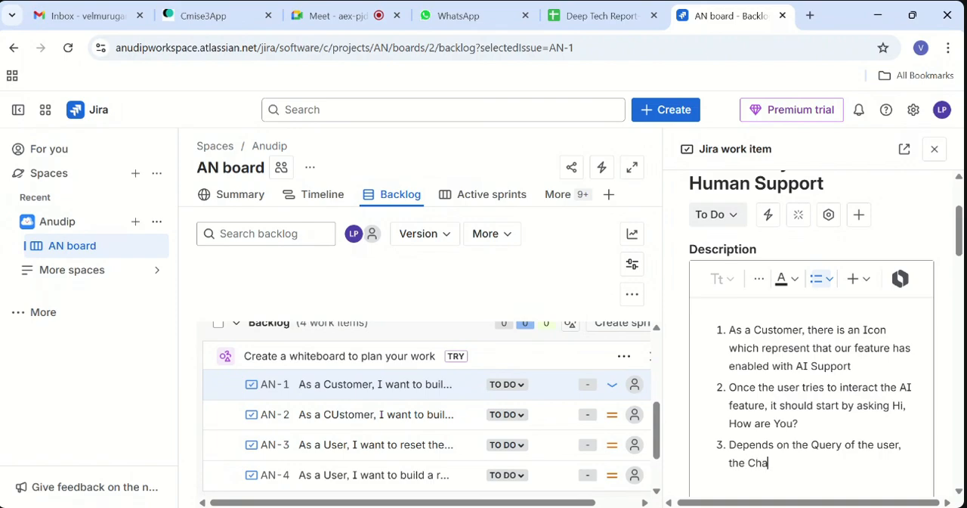
pyautogui.write('tBOT ha')
pyautogui.write('s to be')
pyautogui.press('BackSpace')
pyautogui.press('BackSpace')
pyautogui.write('r')
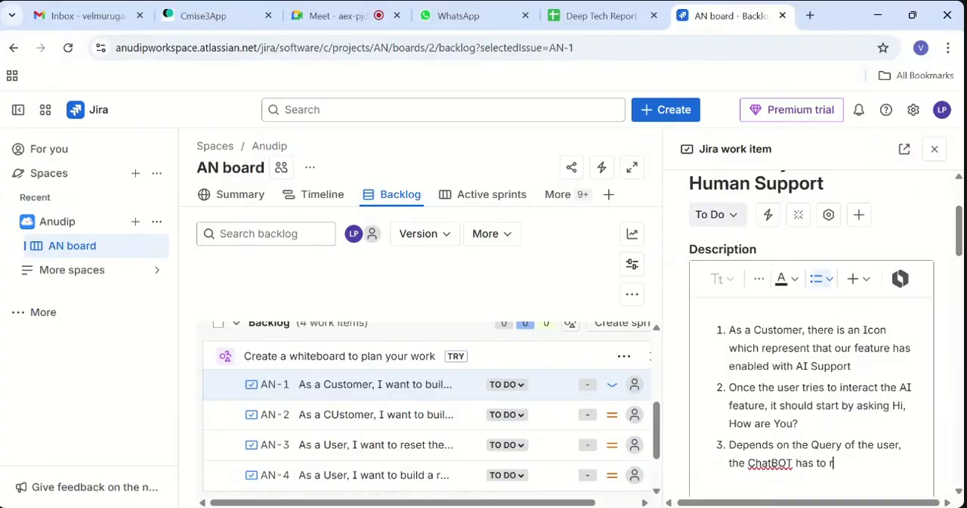
pyautogui.write('espond clear with its ')
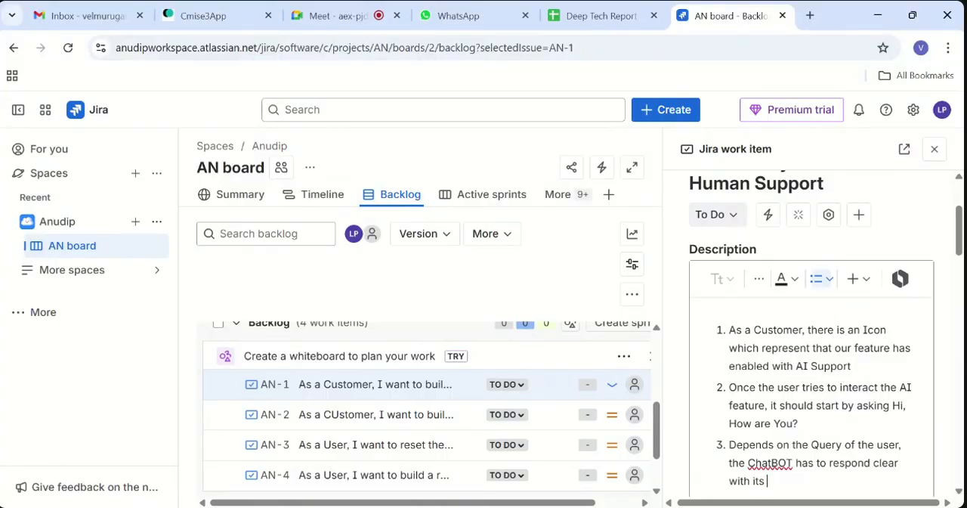
pyautogui.write('answers.')
pyautogui.press('Return')
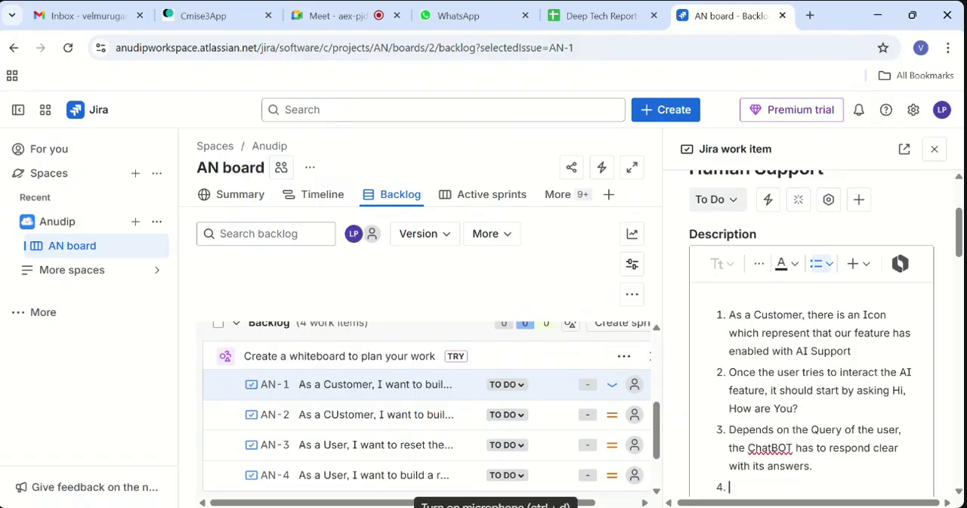
# - Add description item 4: "FInally, once the chat features has cleared the query it has to ask the feedback things." and save the description
pyautogui.write('FInally , on')
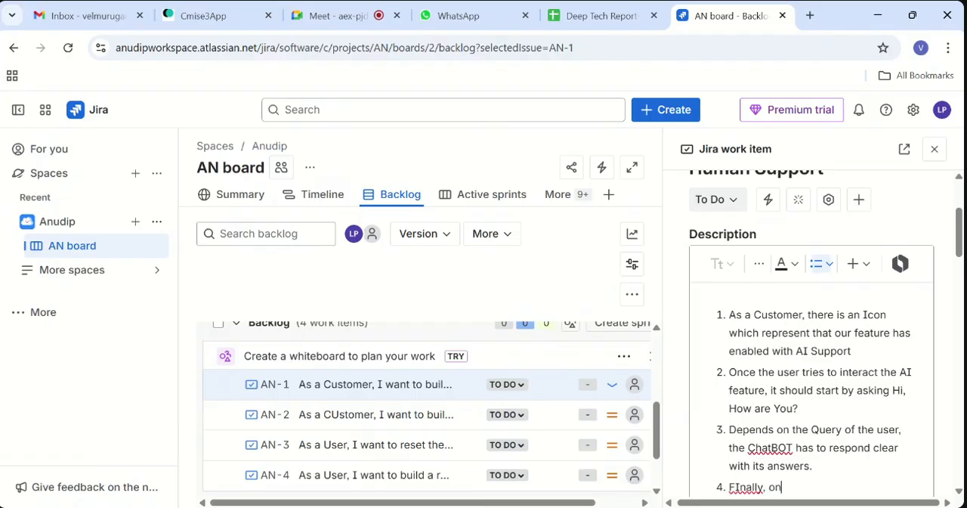
pyautogui.write('ce the chat feature')
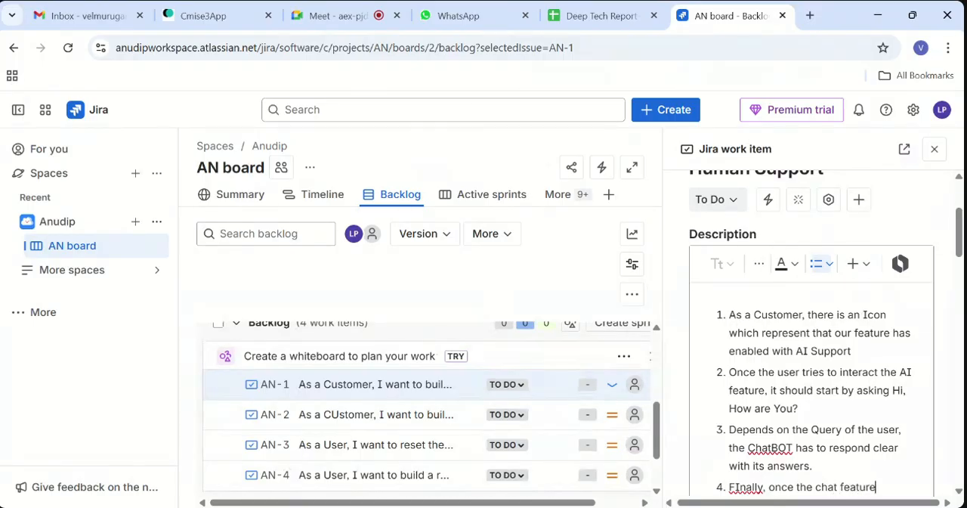
pyautogui.write('s hads')
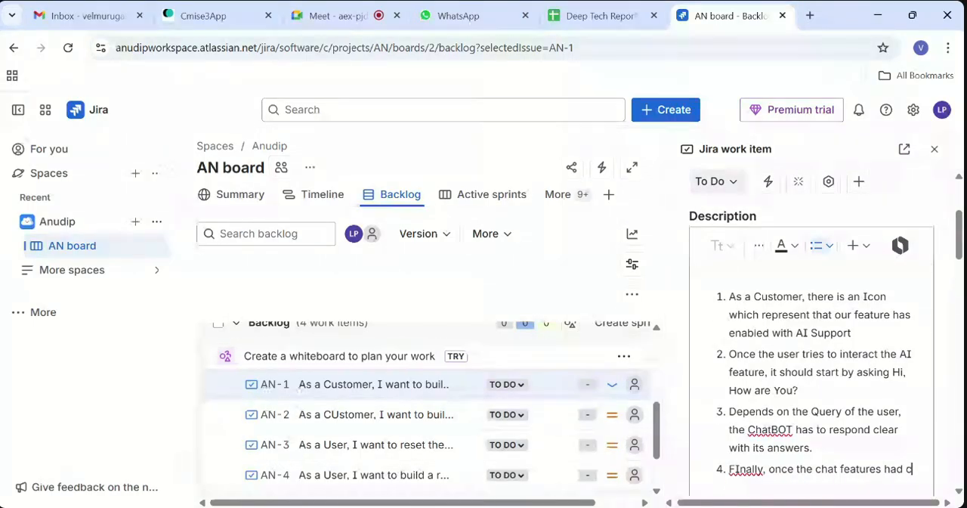
pyautogui.press('BackSpace')
pyautogui.press('BackSpace')
pyautogui.press('BackSpace')
pyautogui.write('s clrar')
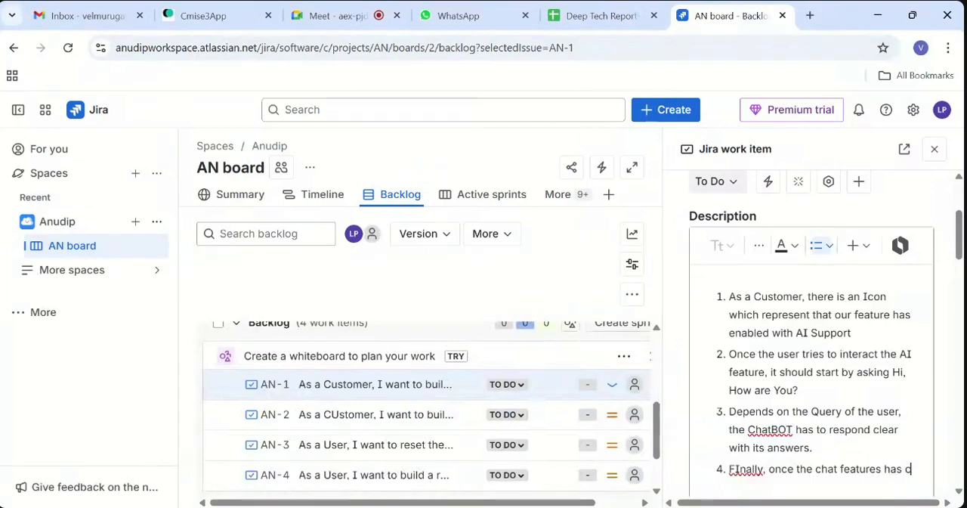
pyautogui.press('BackSpace')
pyautogui.press('BackSpace')
pyautogui.press('BackSpace')
pyautogui.write('eared the query')
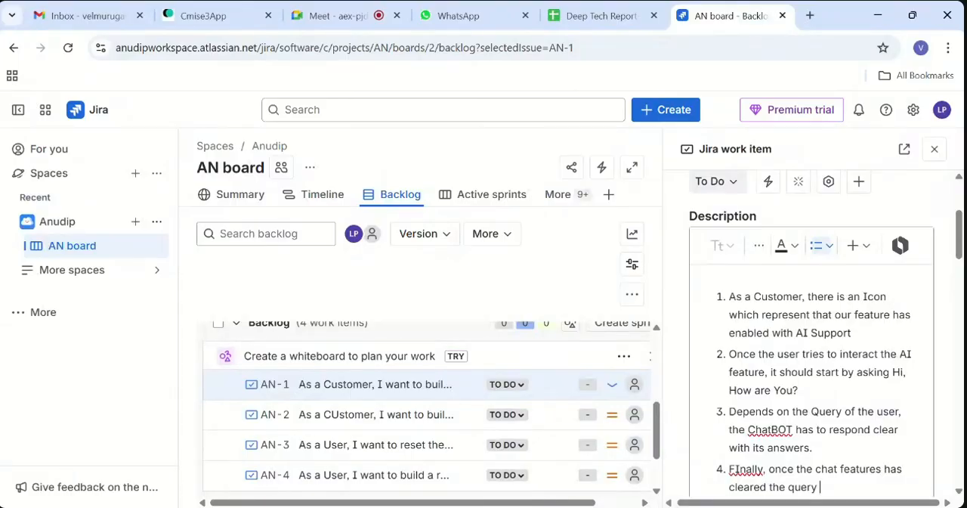
pyautogui.write(' it has to ask the feedba')
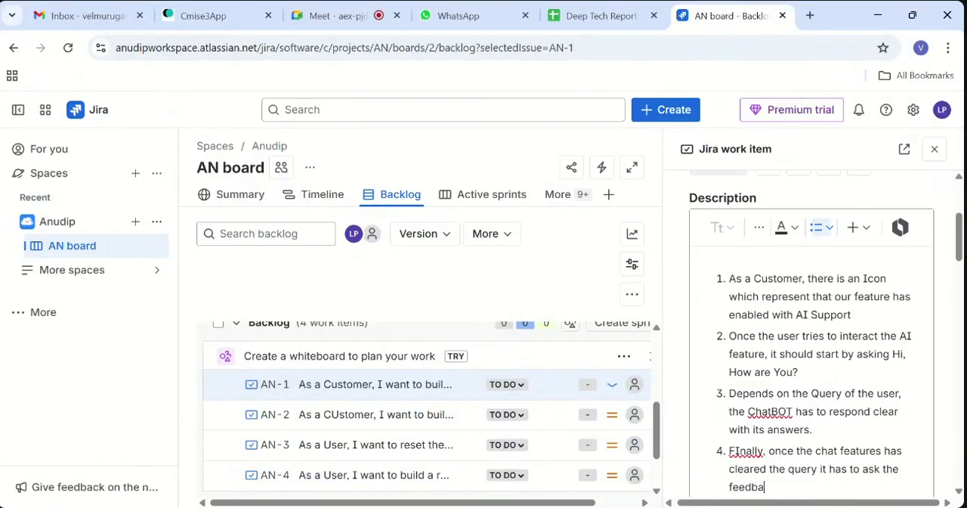
pyautogui.write('ck')
pyautogui.write('ings.')
pyautogui.scroll(2, 812, 332)
pyautogui.scroll(-1, 812, 333)
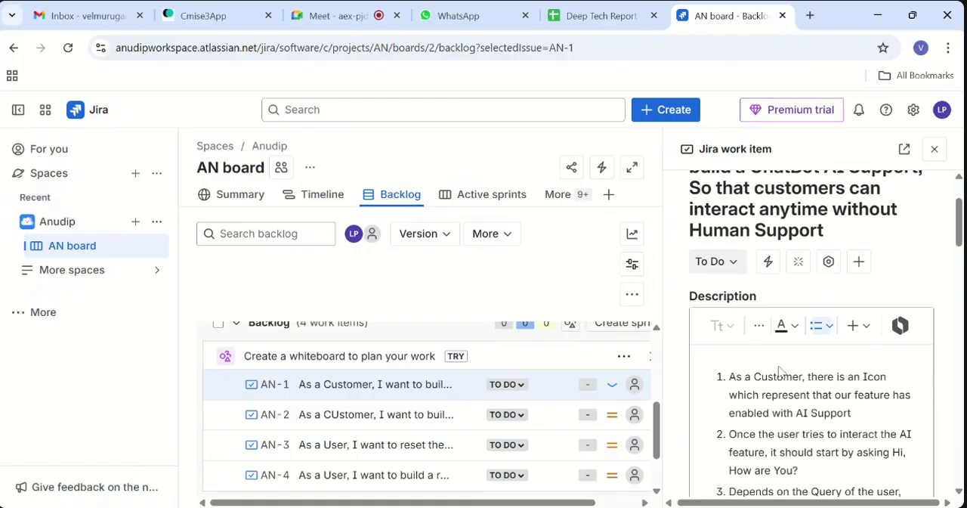
pyautogui.scroll(-4, 779, 370)
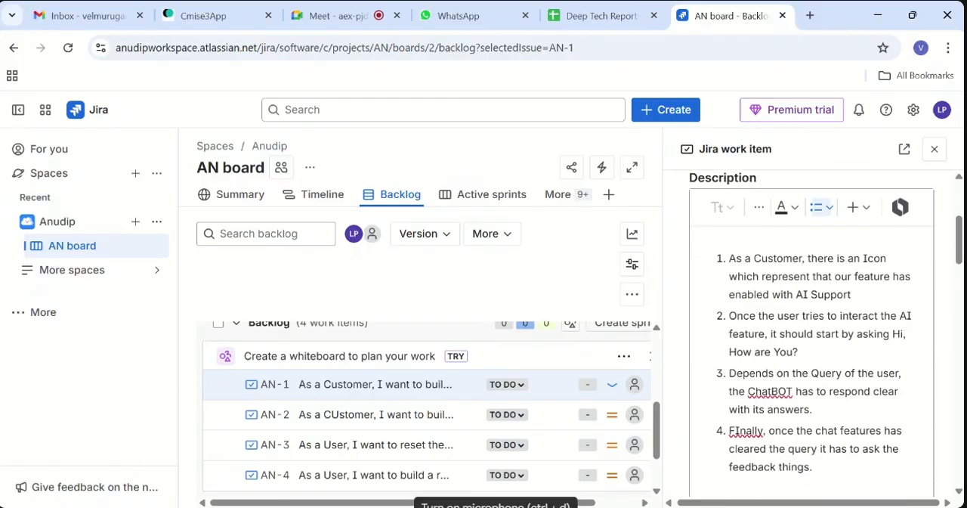
pyautogui.click(705, 369)
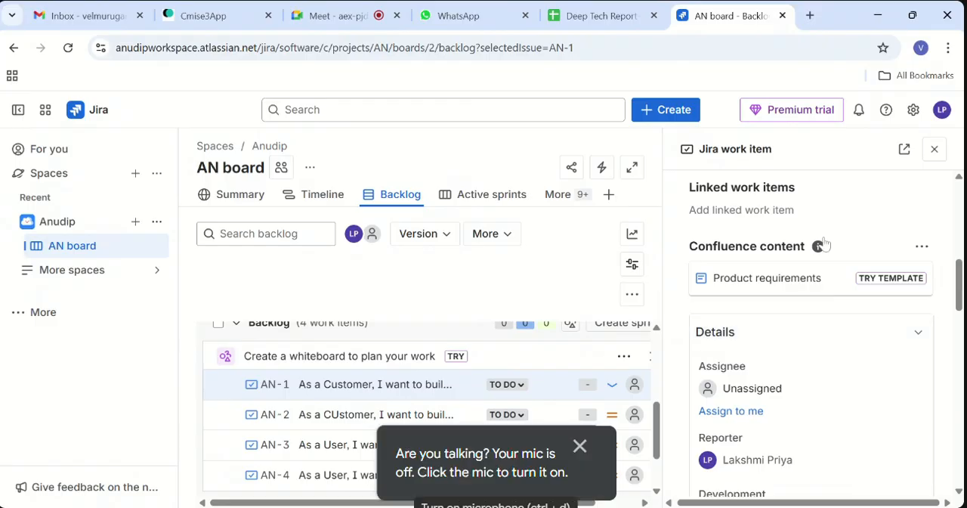
# - Assign the ChatBot work item AN-1 to the signed-in account
pyautogui.click(804, 389)
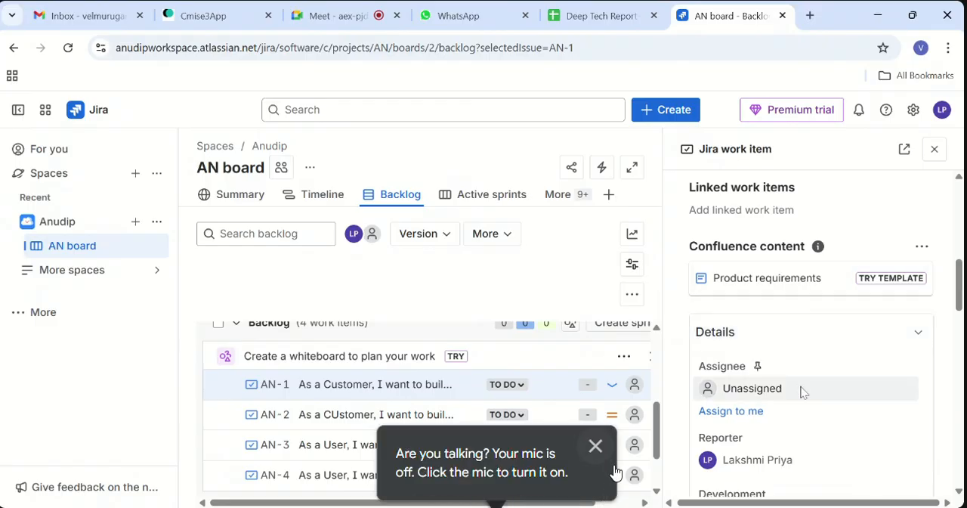
pyautogui.click(596, 446)
pyautogui.click(798, 431)
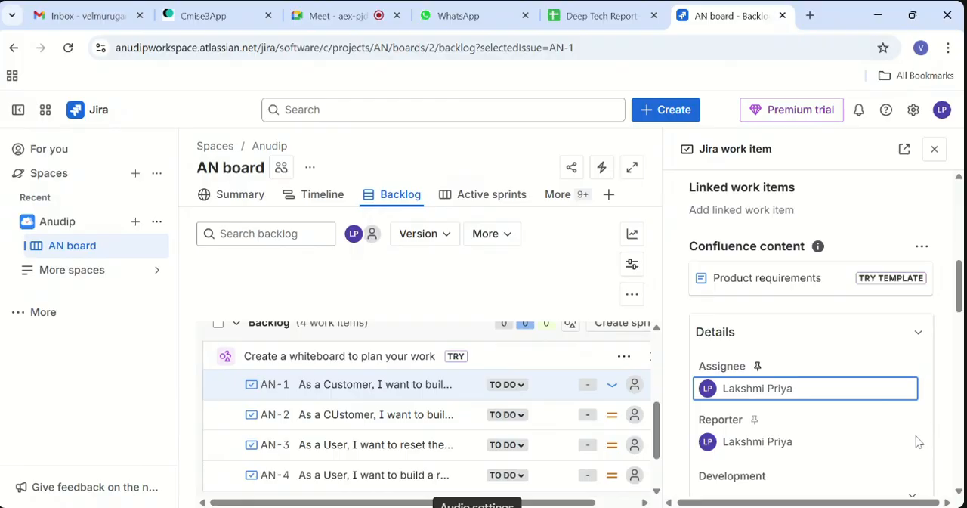
# - Examine the ChatBot work item's Due date calendar, Labels field and Development options
pyautogui.scroll(-3, 917, 442)
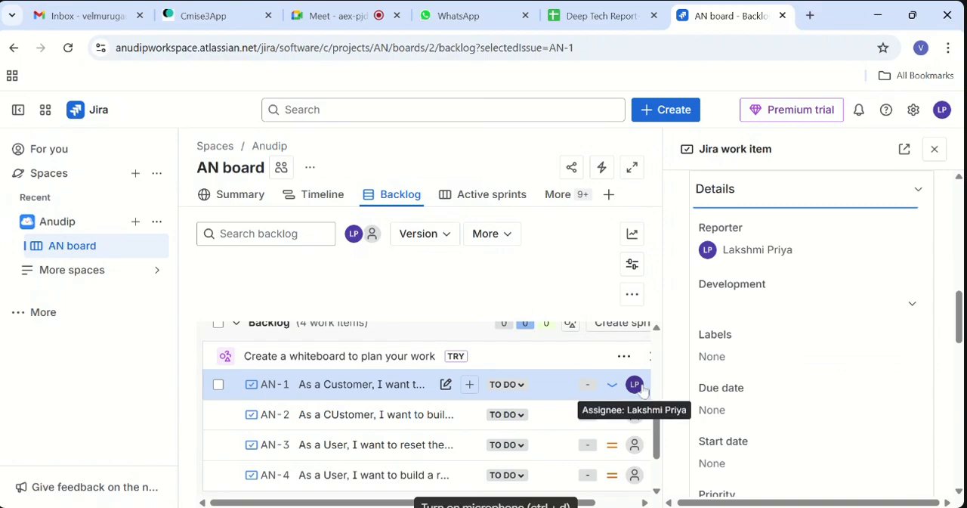
pyautogui.scroll(-1, 822, 304)
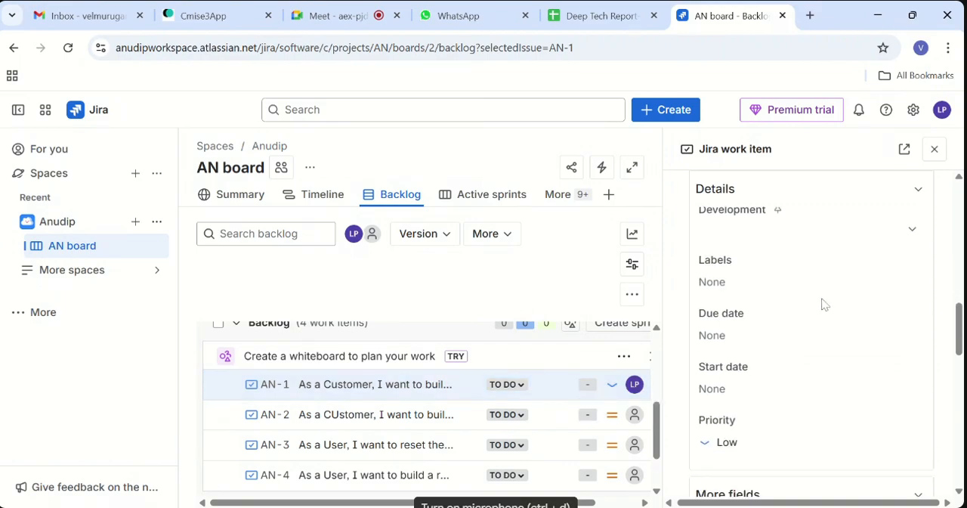
pyautogui.click(742, 342)
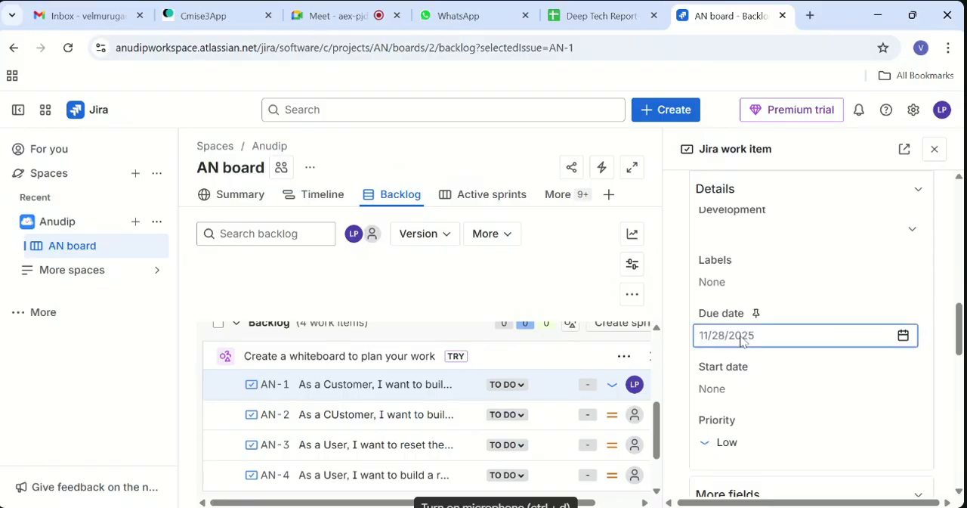
pyautogui.click(904, 336)
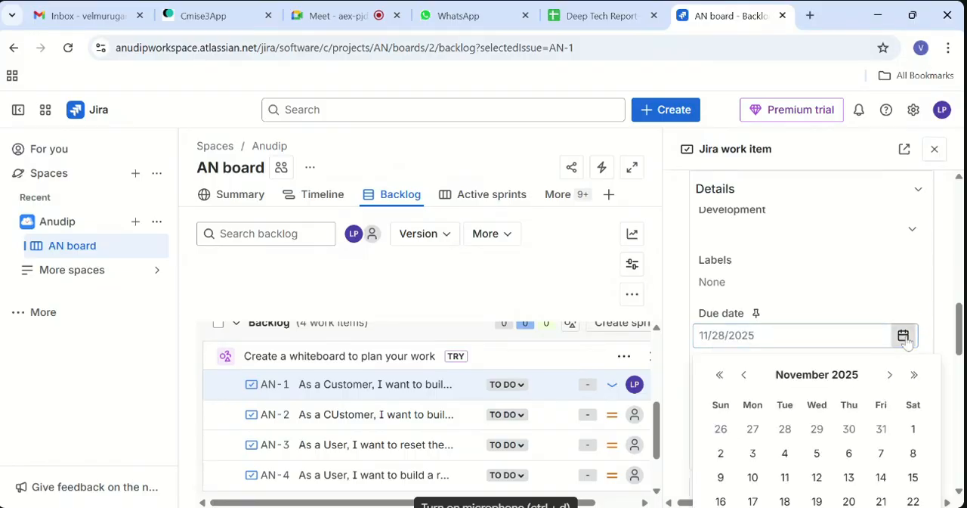
pyautogui.click(861, 288)
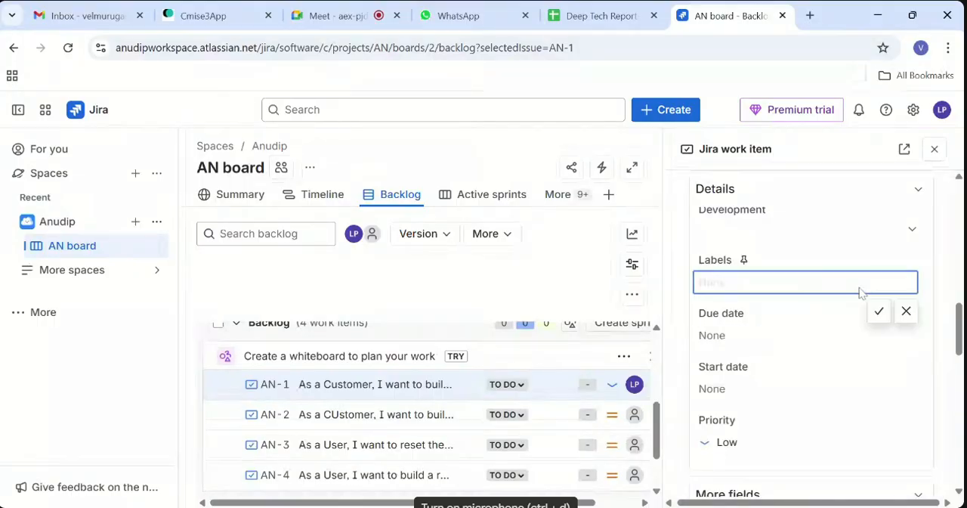
pyautogui.click(892, 261)
pyautogui.scroll(2, 894, 264)
pyautogui.scroll(-1, 893, 263)
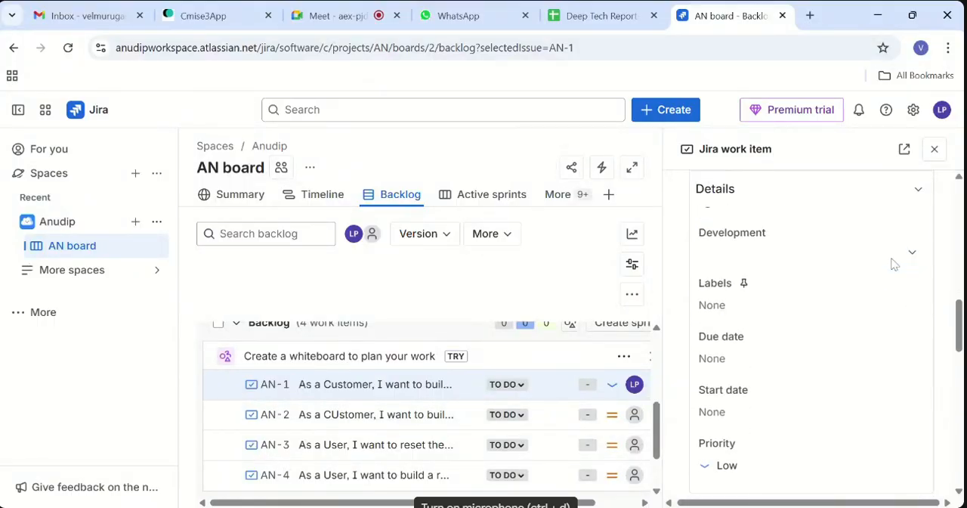
pyautogui.click(913, 253)
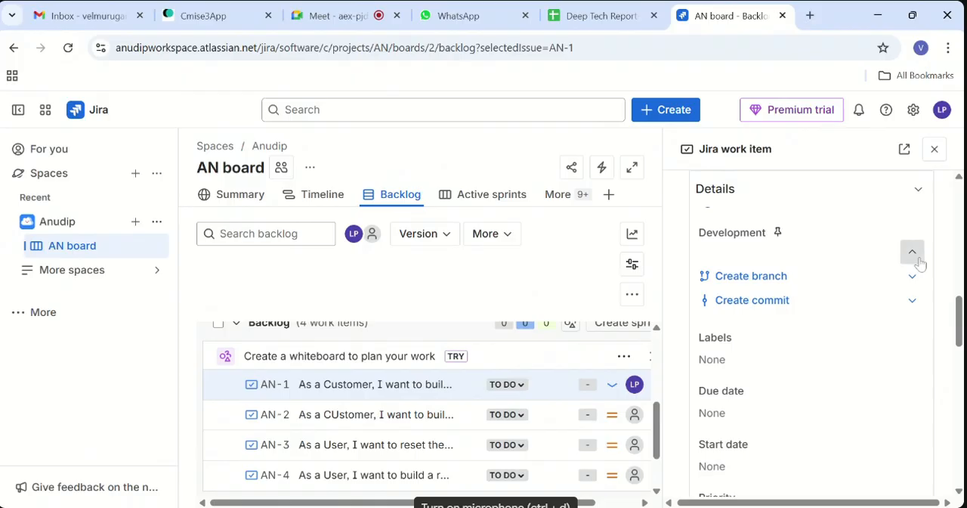
pyautogui.click(913, 256)
pyautogui.scroll(-1, 879, 311)
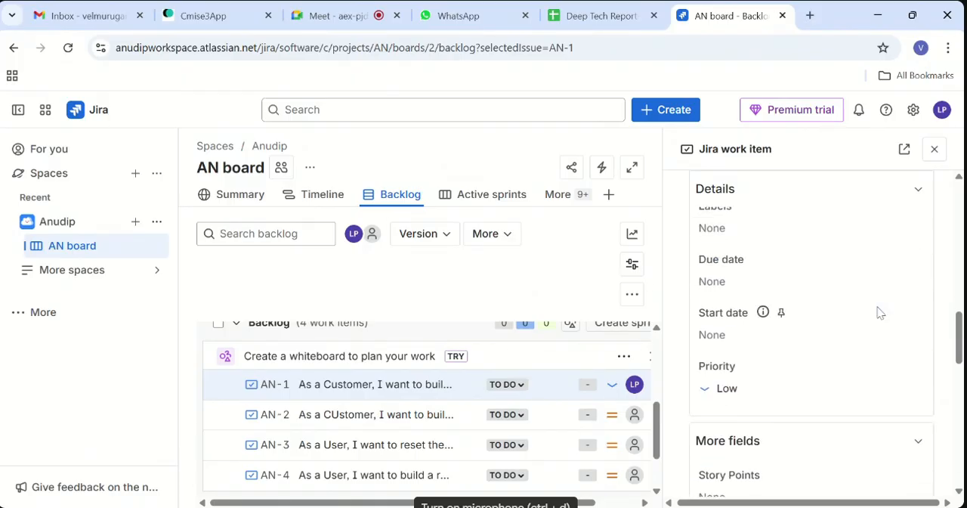
# - Set the ChatBot work item's Story Points to 8
pyautogui.scroll(-2, 879, 312)
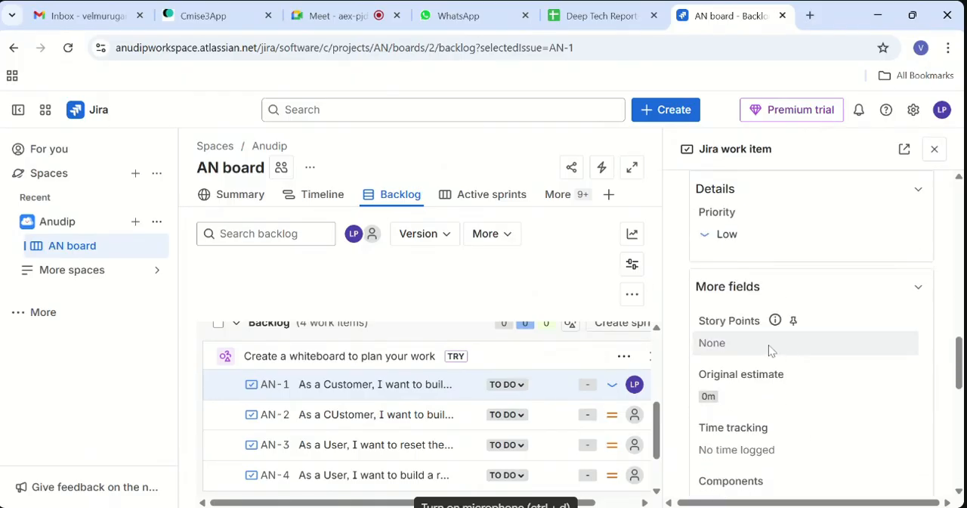
pyautogui.click(769, 345)
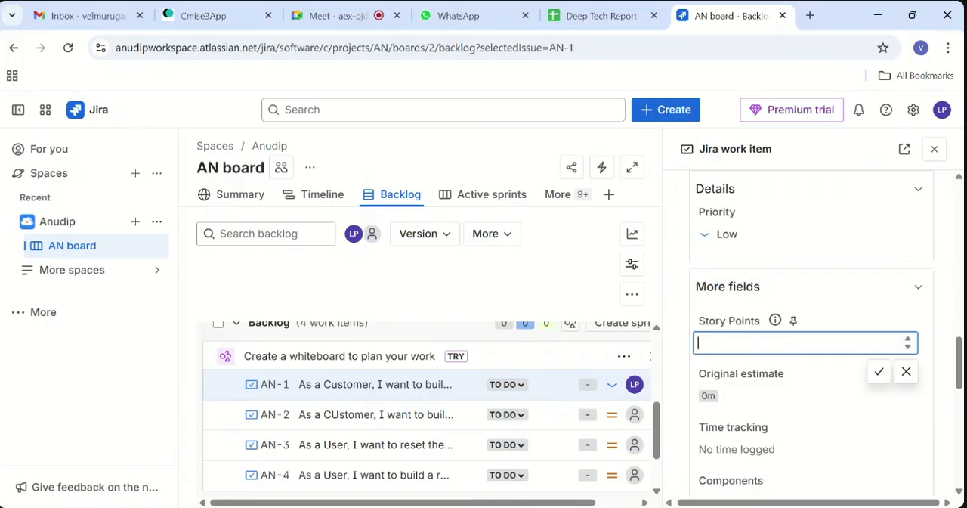
pyautogui.write('8')
pyautogui.click(879, 371)
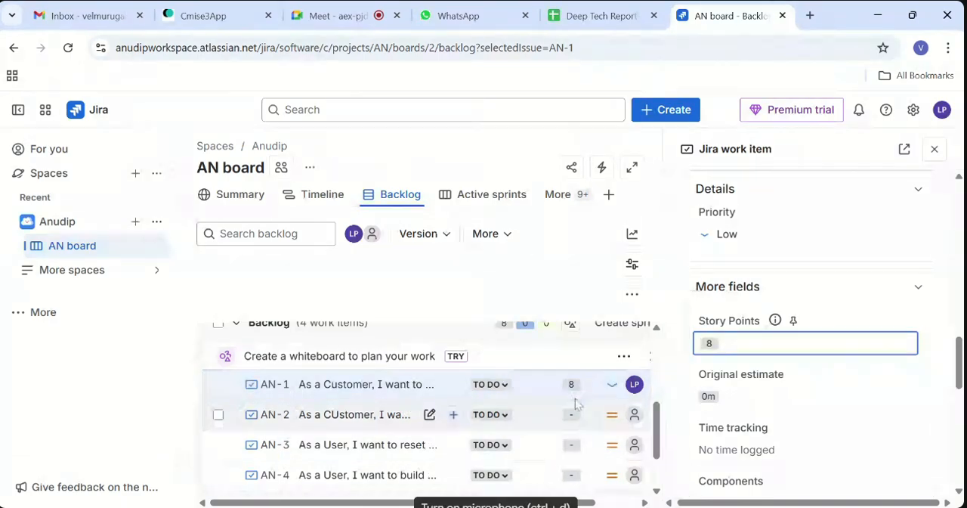
# - Review the ChatBot work item's available statuses, summary, description and details, including the label choices
pyautogui.scroll(-2, 748, 374)
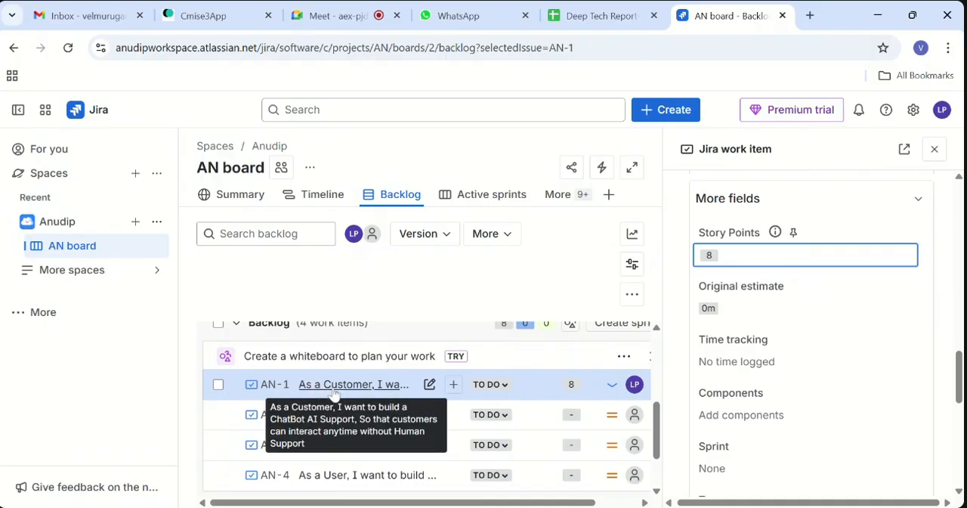
pyautogui.click(501, 389)
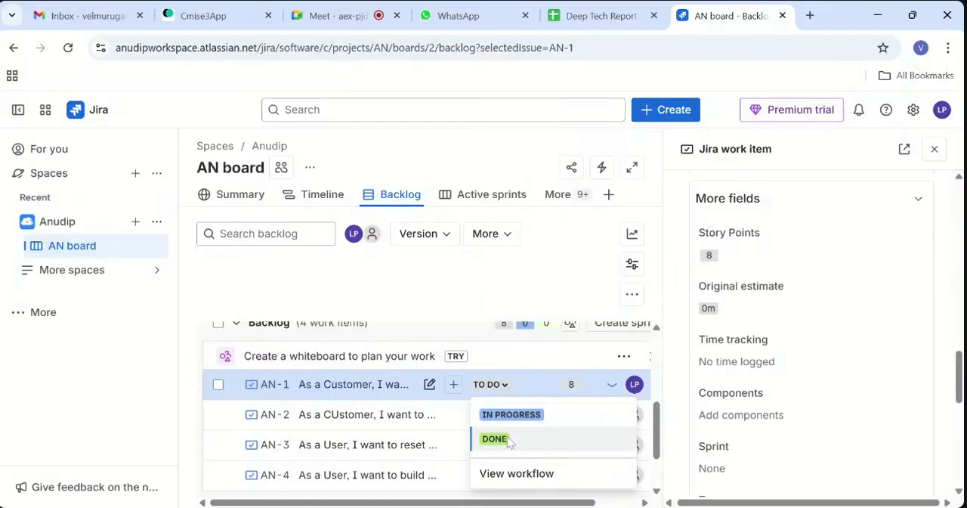
pyautogui.click(456, 332)
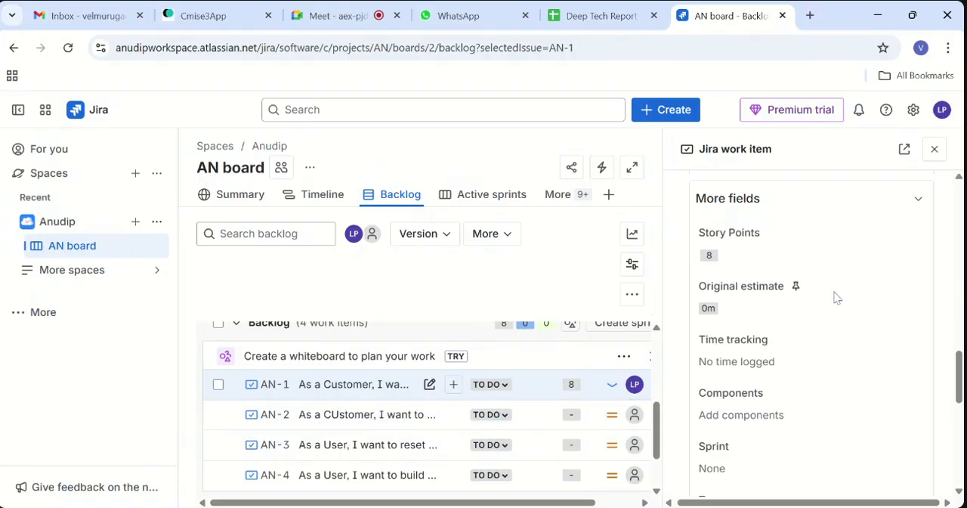
pyautogui.scroll(10, 831, 300)
pyautogui.scroll(3, 832, 301)
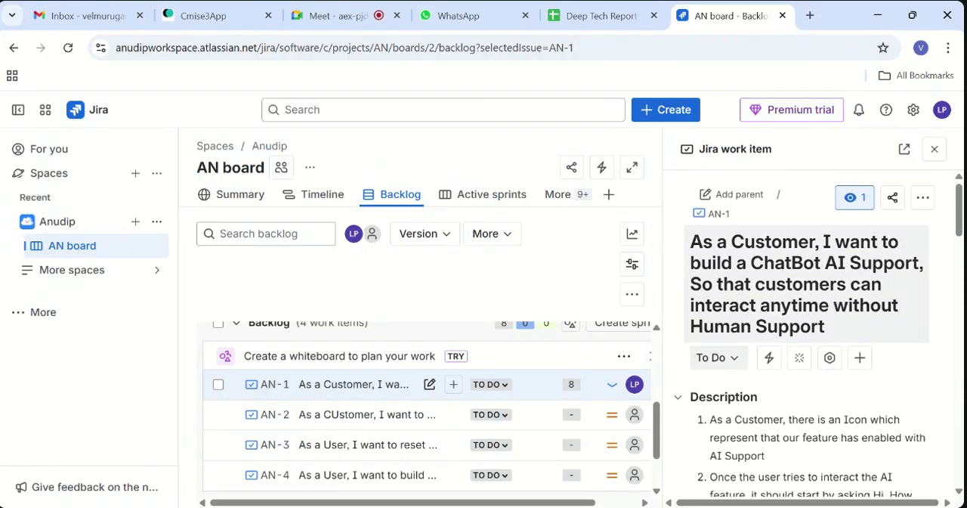
pyautogui.moveTo(691, 242); pyautogui.dragTo(862, 337)
pyautogui.scroll(-10, 863, 337)
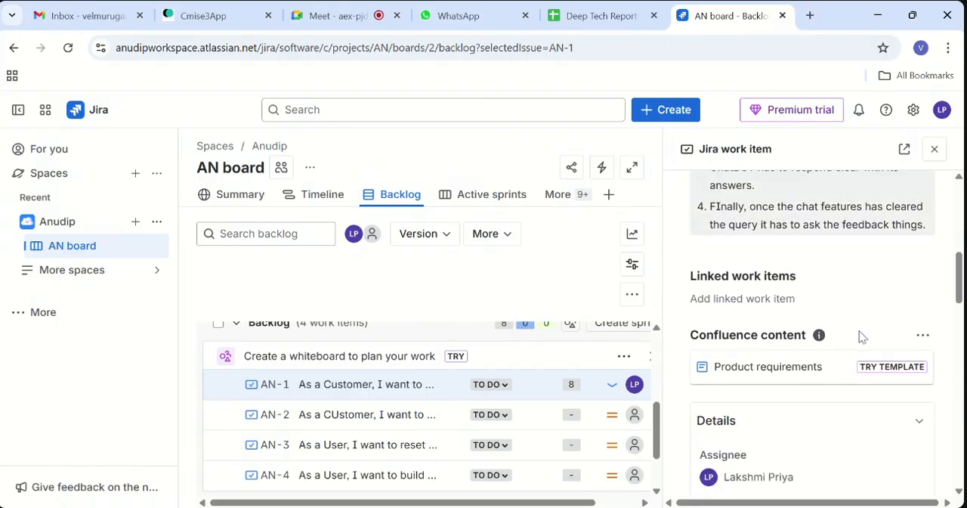
pyautogui.scroll(-3, 772, 307)
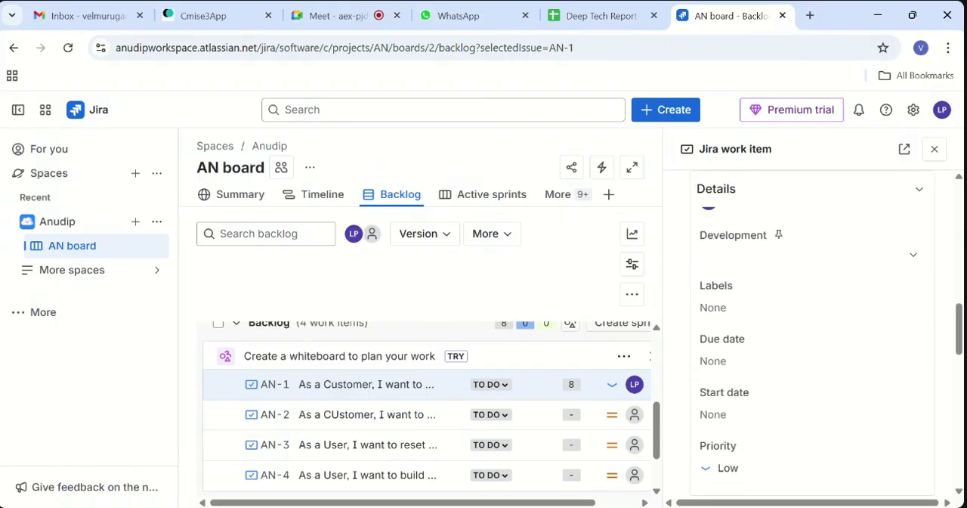
pyautogui.click(772, 308)
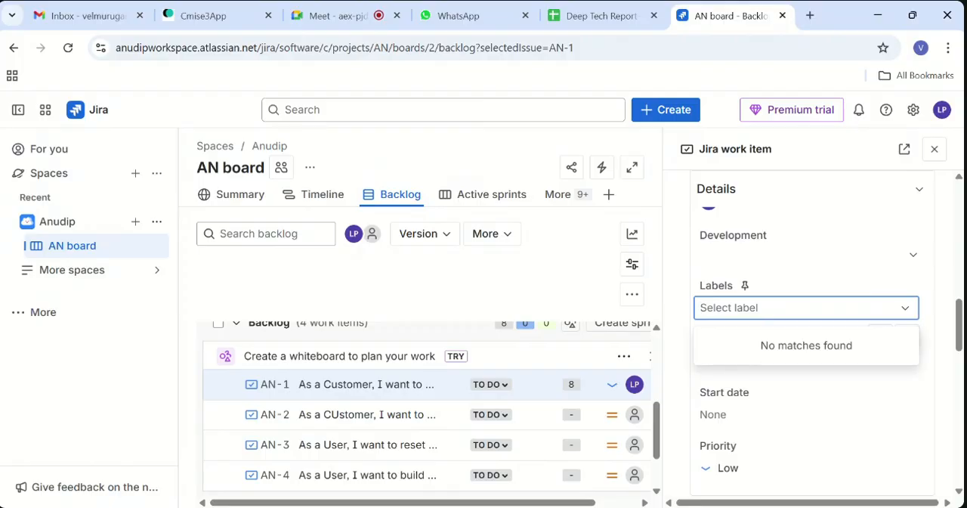
pyautogui.scroll(1, 756, 306)
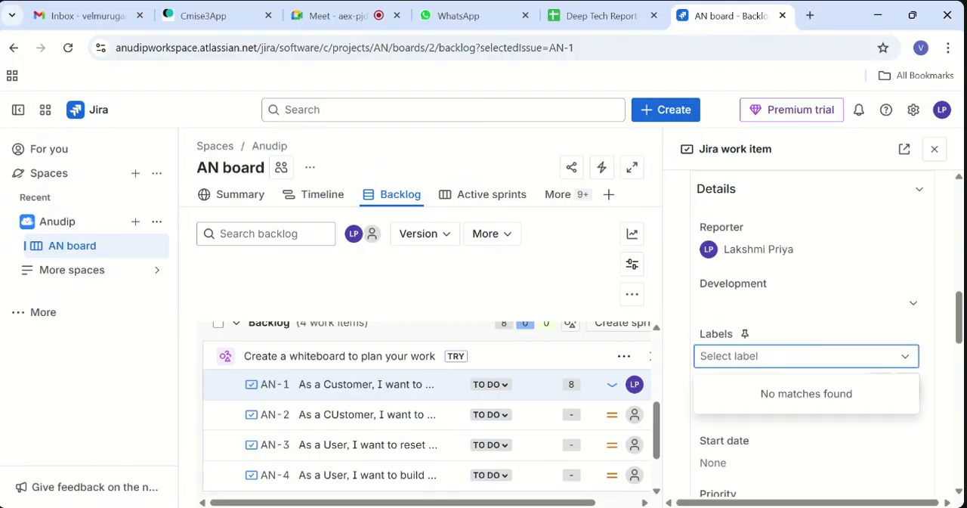
pyautogui.scroll(-1, 746, 305)
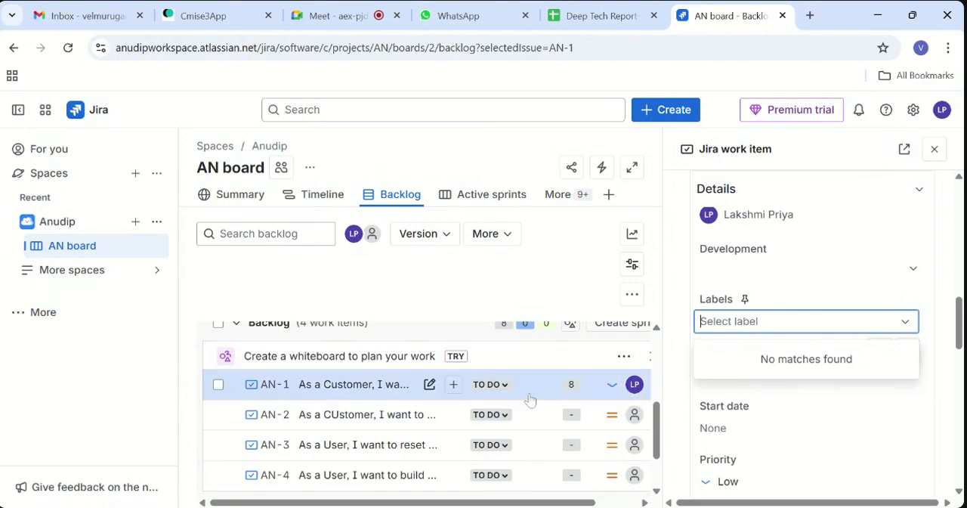
# - Start creating a first epic from the ChatBot work item AN-1 in the backlog
pyautogui.click(453, 388)
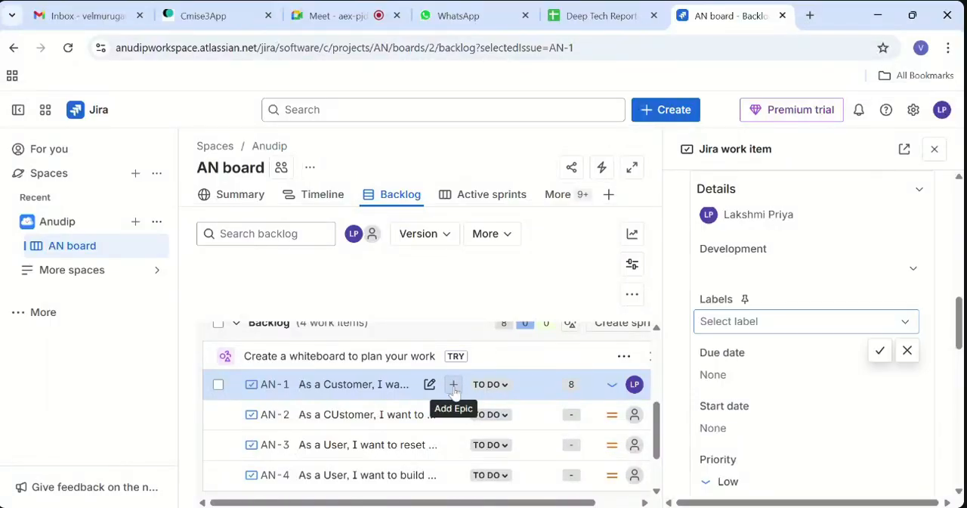
pyautogui.click(454, 386)
pyautogui.scroll(-1, 454, 388)
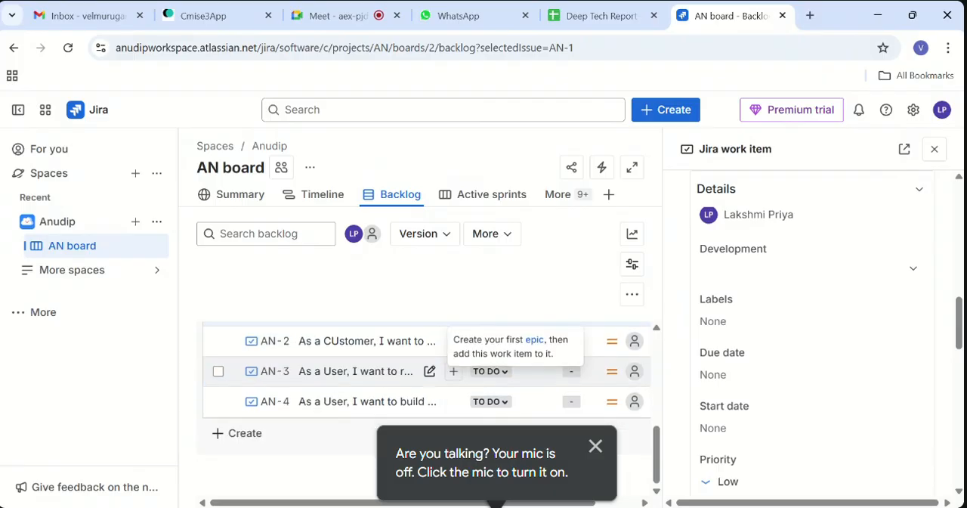
pyautogui.click(535, 342)
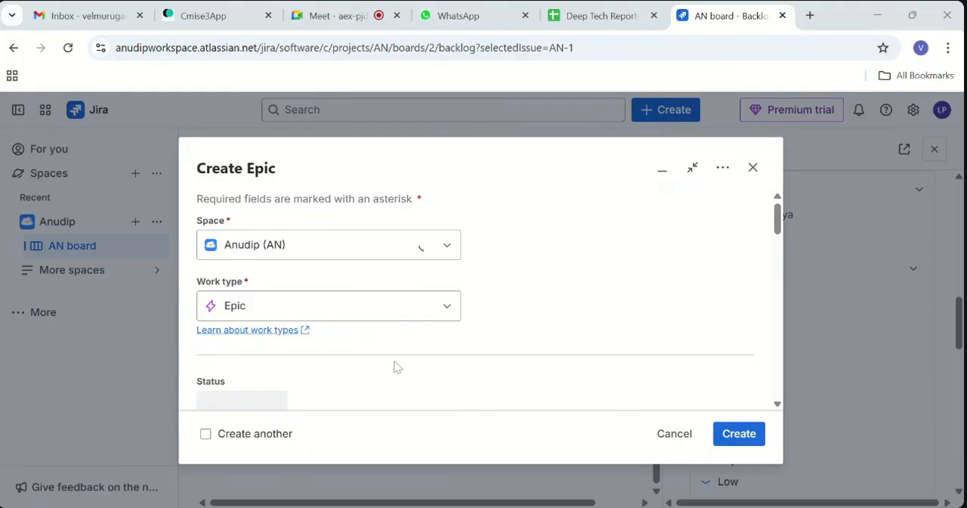
# - Enter "AI Feature" as the epic's summary and create the epic in the Anudip (AN) space
pyautogui.scroll(-3, 398, 351)
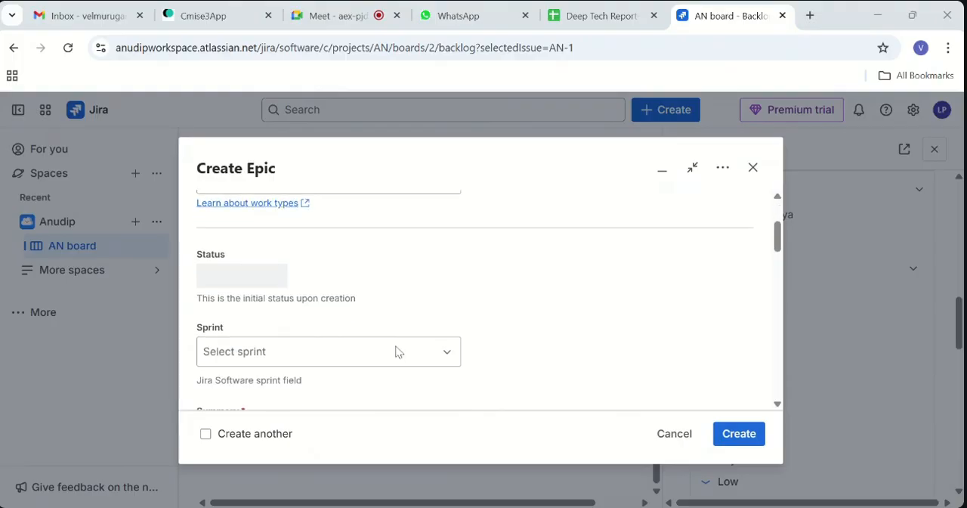
pyautogui.scroll(-3, 425, 304)
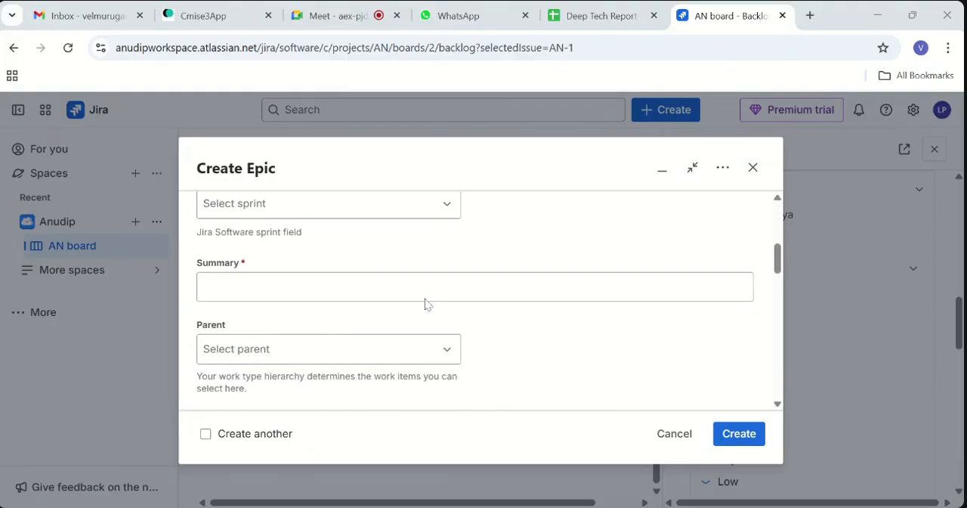
pyautogui.click(425, 272)
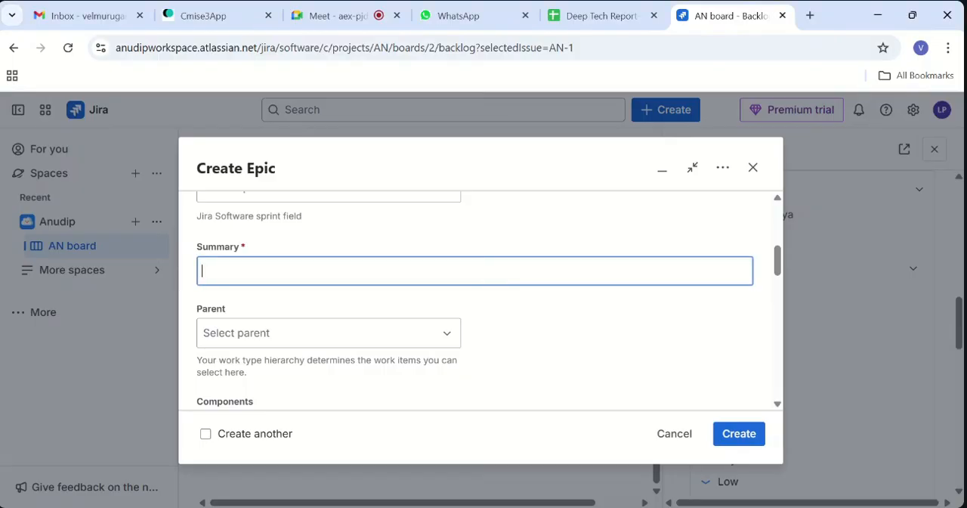
pyautogui.scroll(2, 425, 272)
pyautogui.scroll(-2, 489, 300)
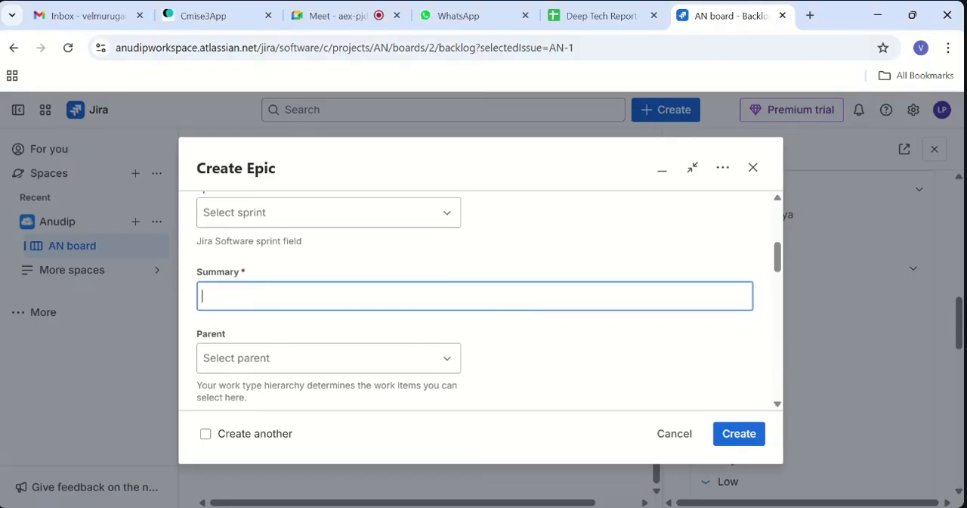
pyautogui.scroll(-3, 475, 302)
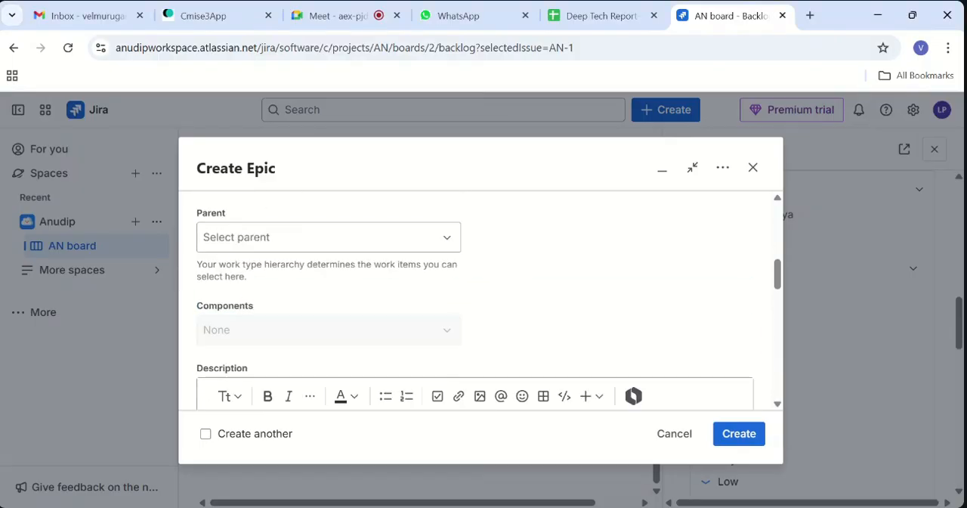
pyautogui.scroll(3, 474, 302)
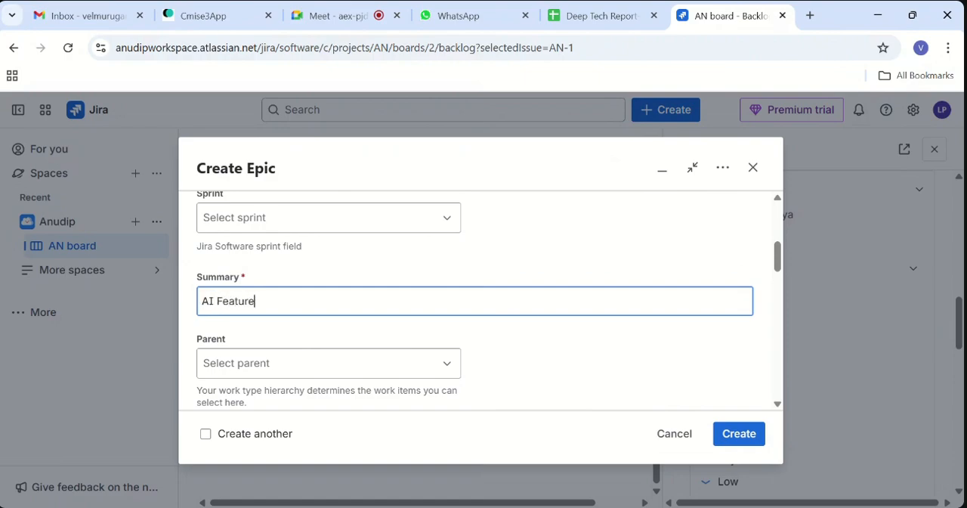
pyautogui.scroll(-1, 474, 303)
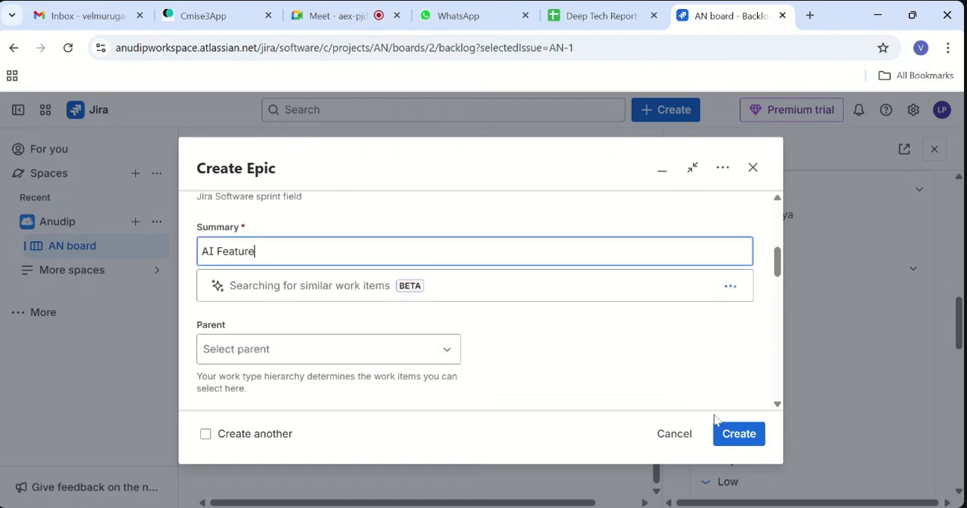
pyautogui.click(733, 436)
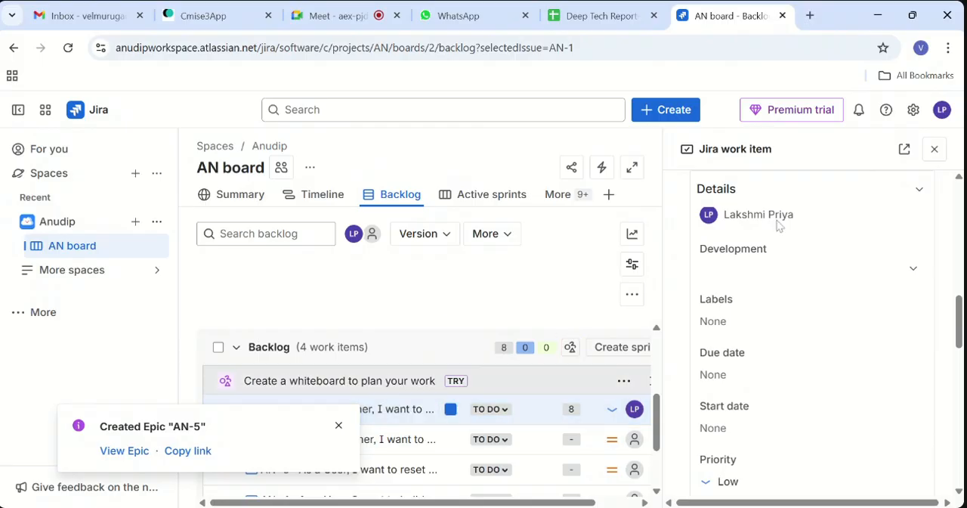
# - Dismiss the epic creation notice and check the epic marker on the ChatBot work item in the backlog
pyautogui.click(525, 409)
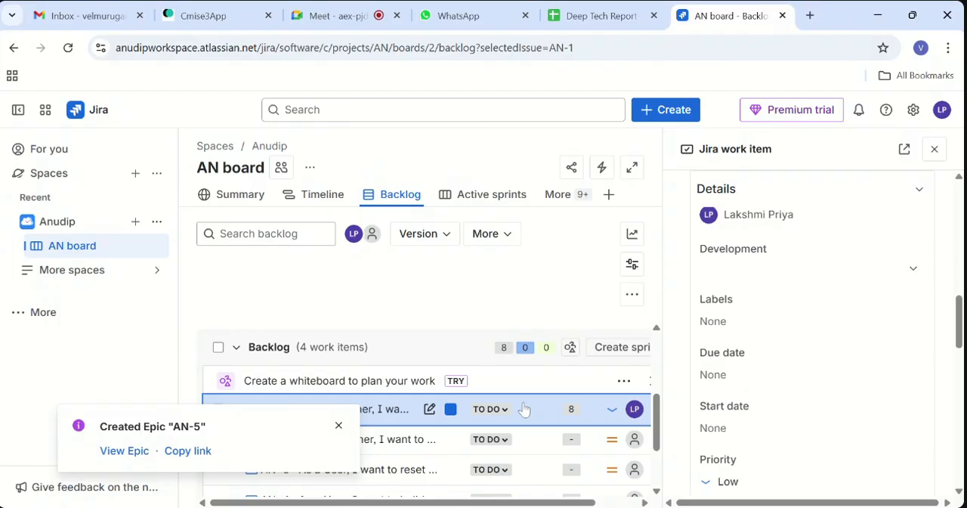
pyautogui.click(338, 427)
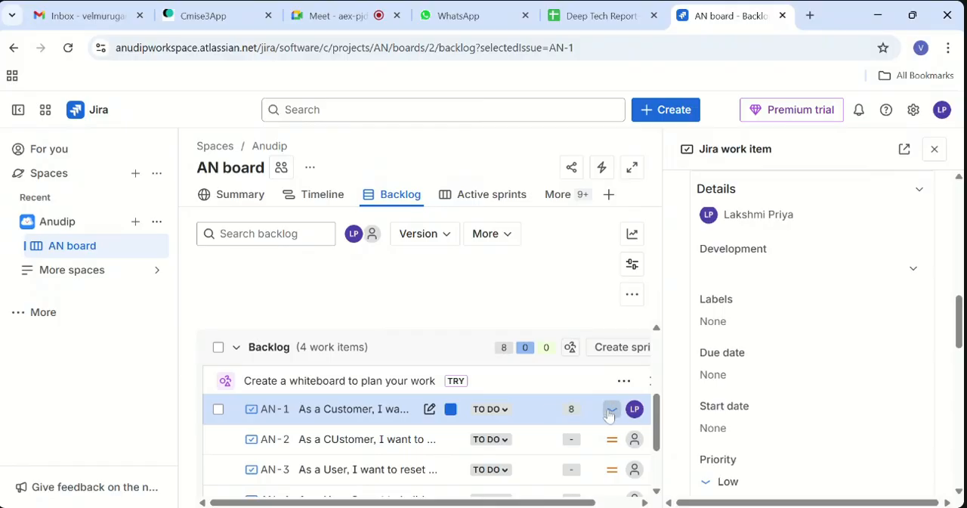
pyautogui.click(525, 417)
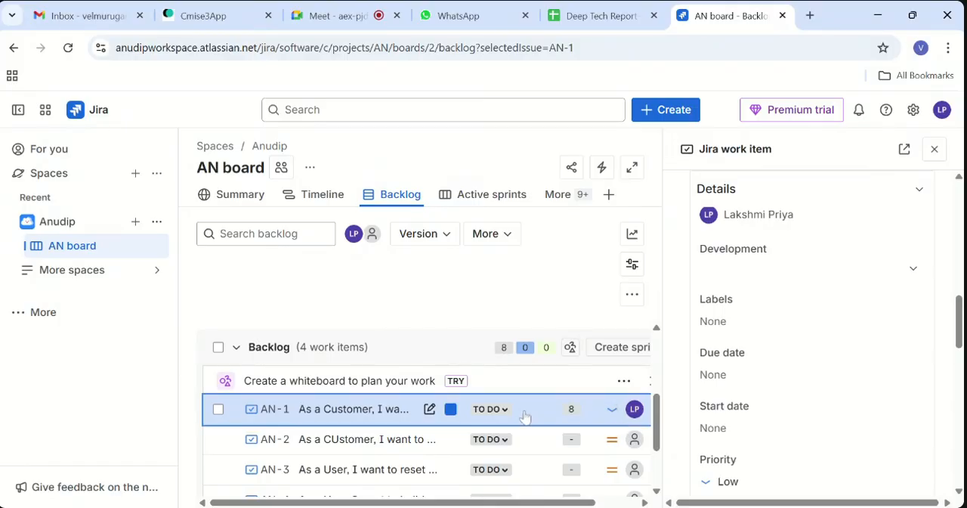
pyautogui.click(453, 415)
pyautogui.click(452, 414)
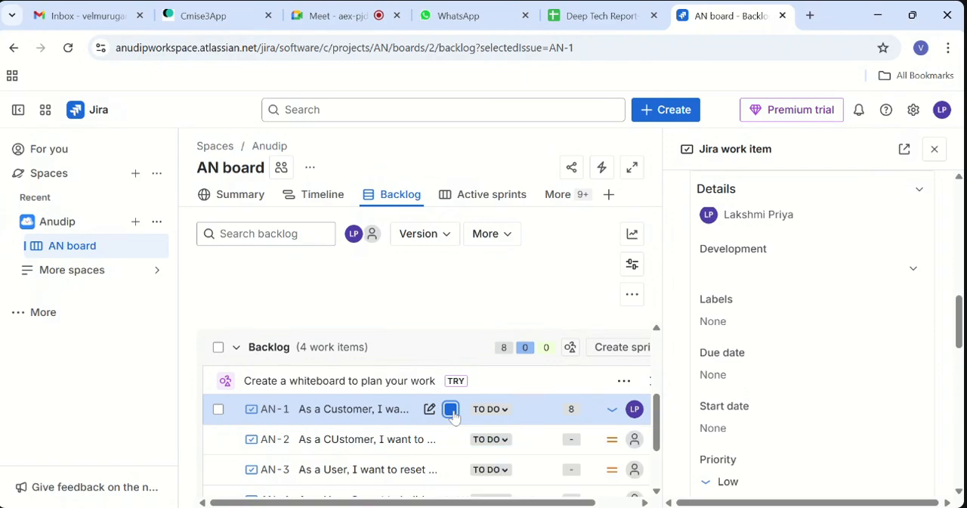
pyautogui.scroll(-2, 452, 412)
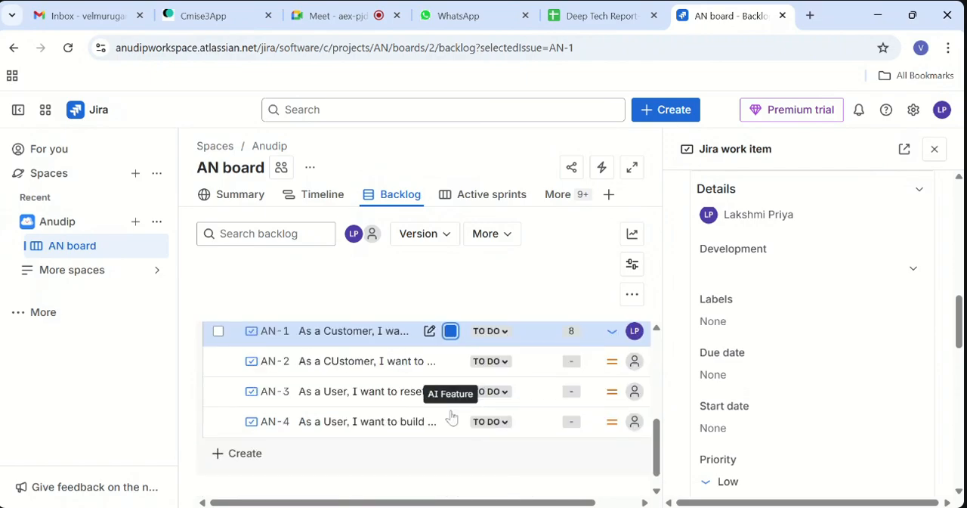
pyautogui.scroll(1, 454, 397)
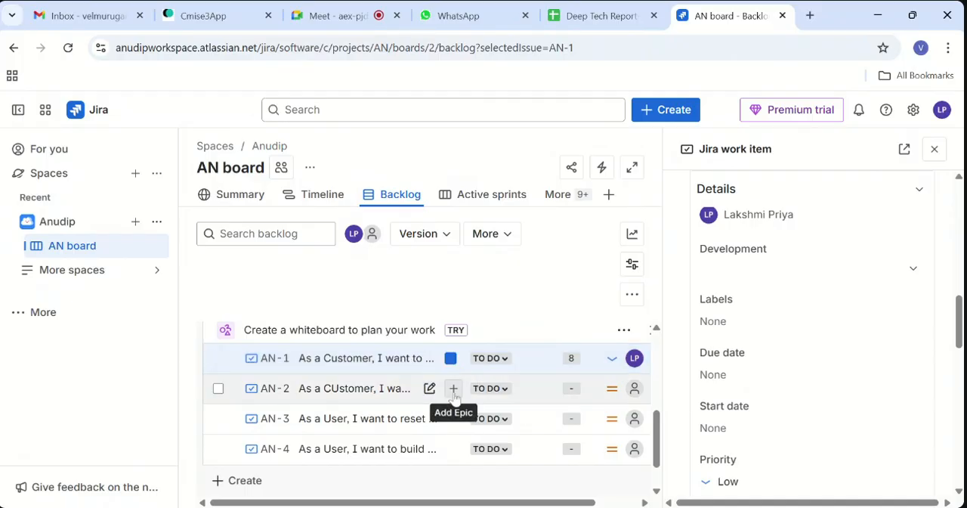
# - View the epics available for the Attendance Tracker work item AN-2
pyautogui.click(454, 392)
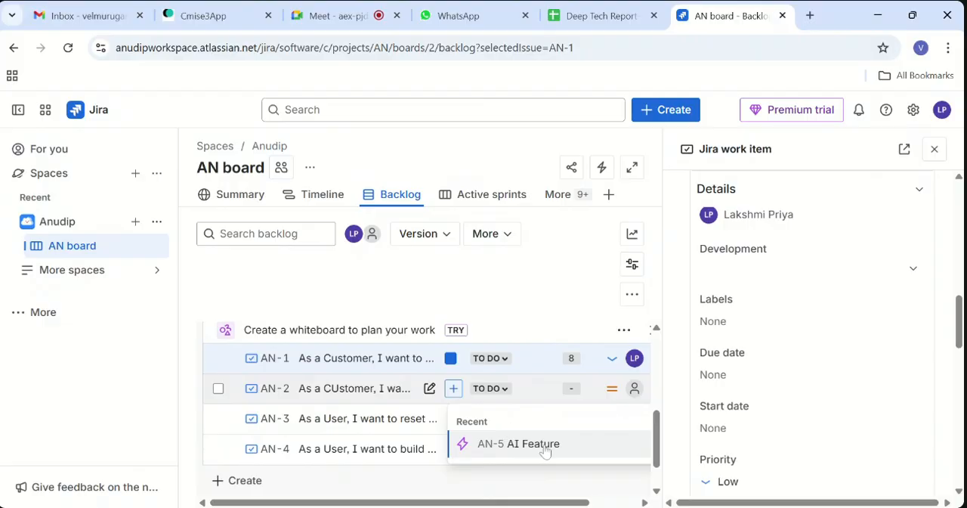
pyautogui.click(489, 493)
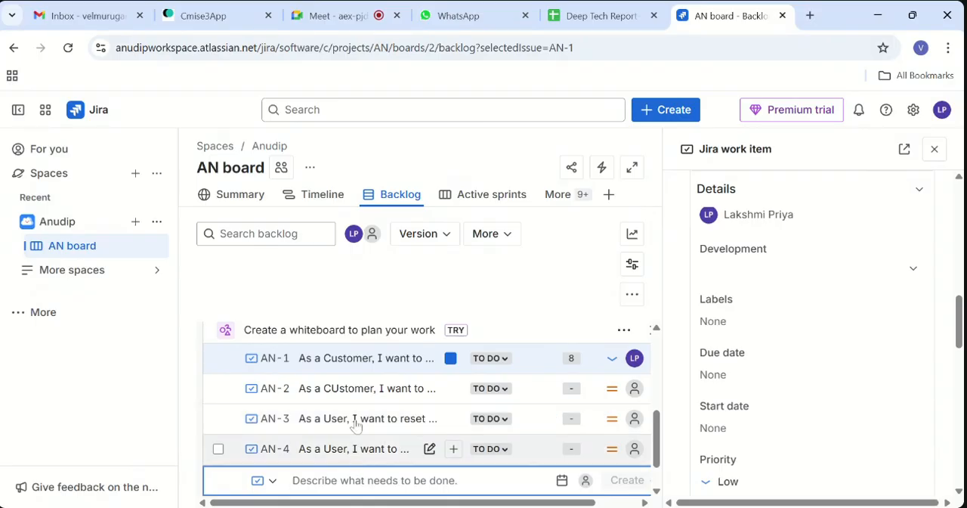
pyautogui.click(106, 424)
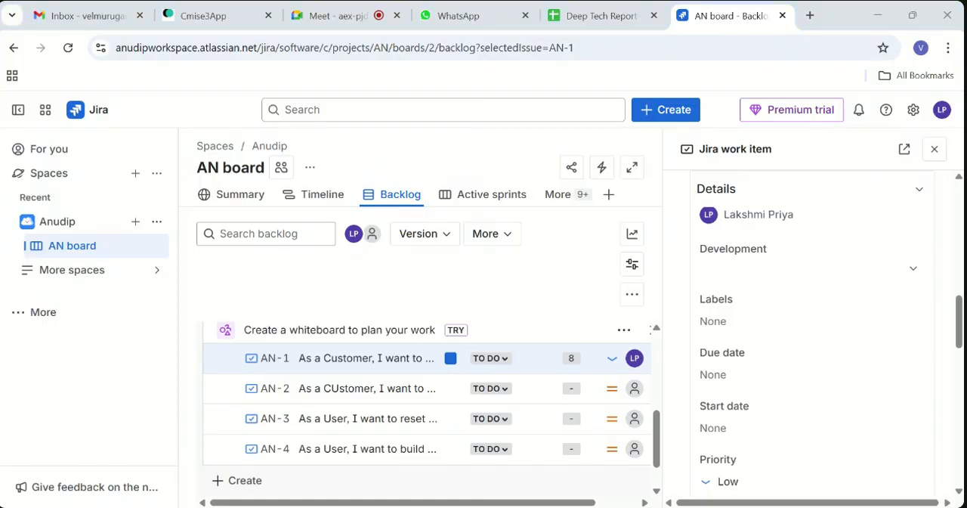
# - Close the ChatBot work item's details and review the backlog rows, including the epic choices for AN-2
pyautogui.click(934, 148)
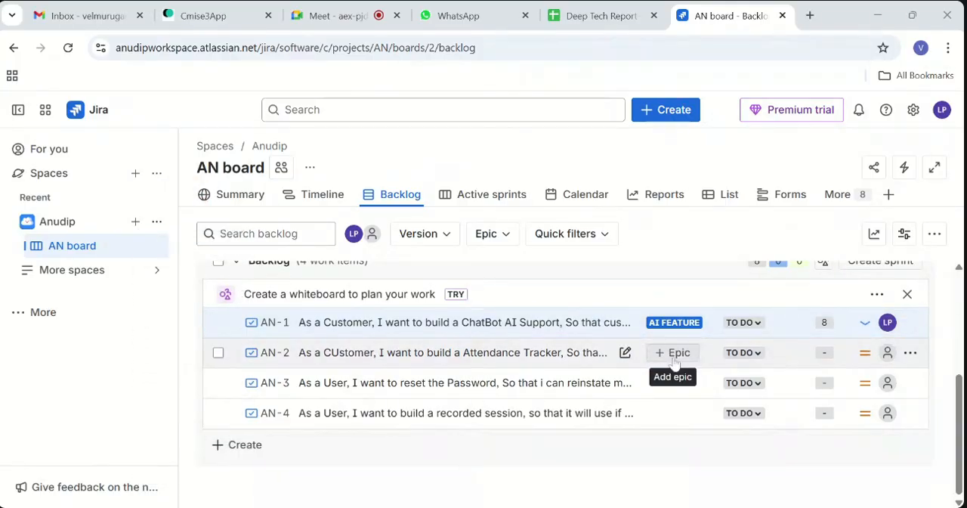
pyautogui.click(675, 354)
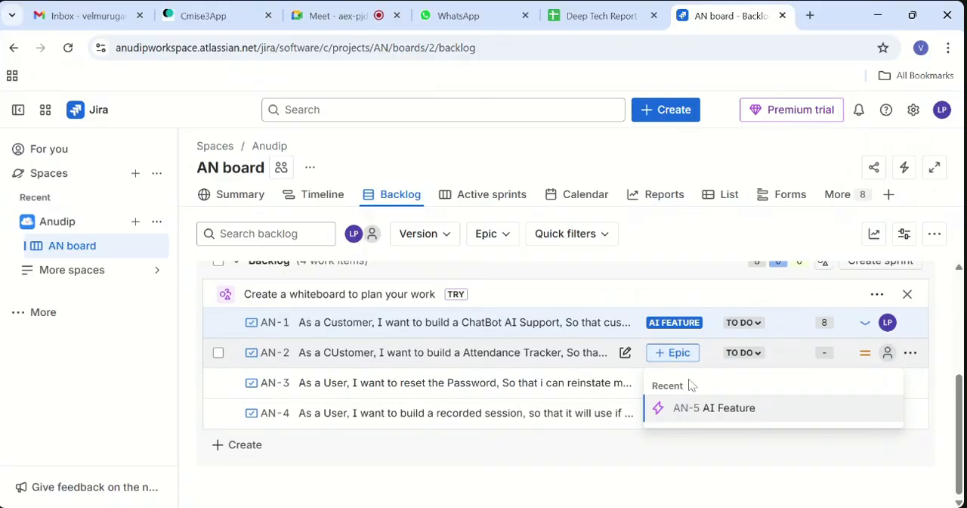
pyautogui.click(655, 358)
pyautogui.click(656, 360)
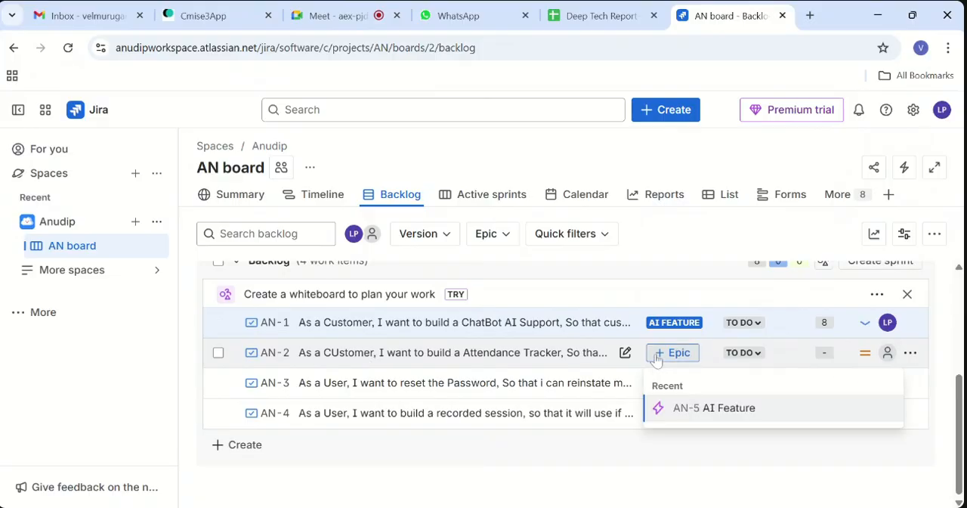
pyautogui.click(713, 469)
pyautogui.scroll(5, 544, 458)
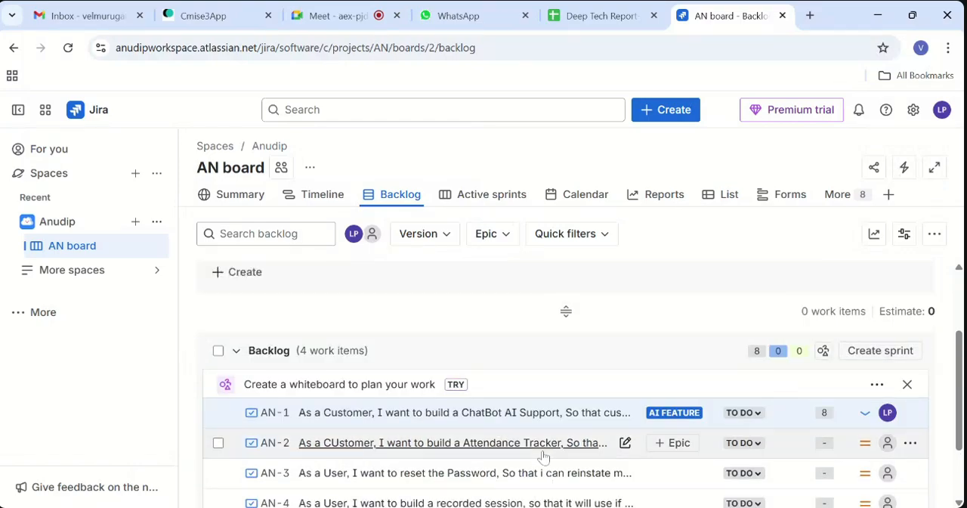
pyautogui.scroll(-4, 740, 452)
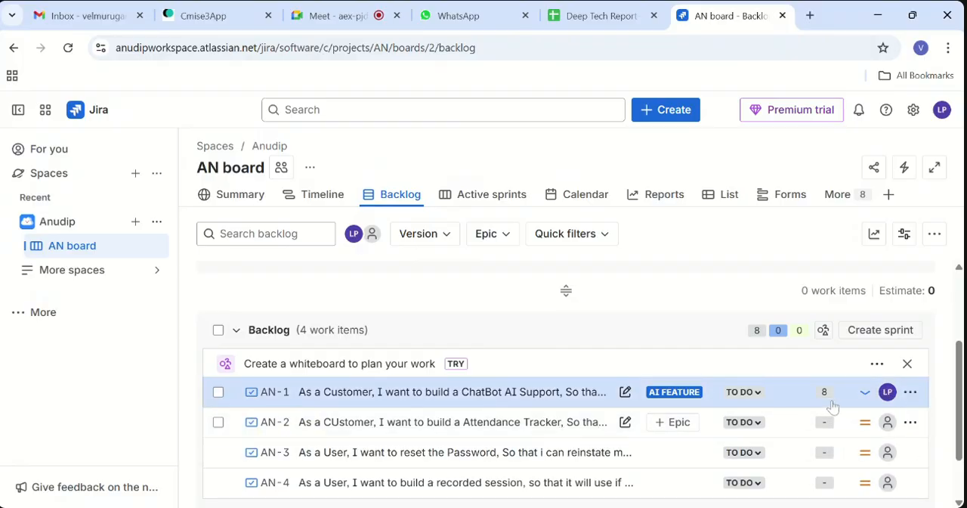
pyautogui.scroll(2, 695, 384)
pyautogui.scroll(-2, 756, 399)
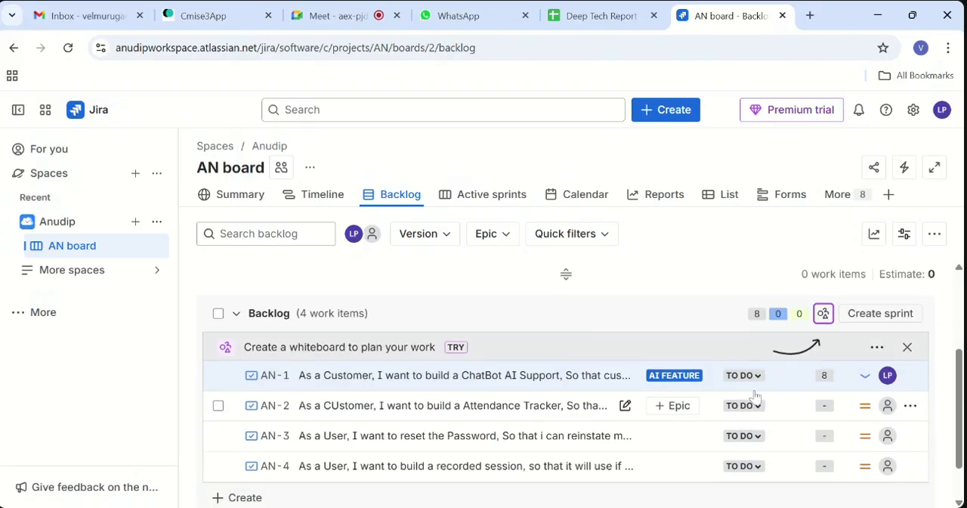
# - Assign the Attendance Tracker work item AN-2 to the signed-in account
pyautogui.click(832, 419)
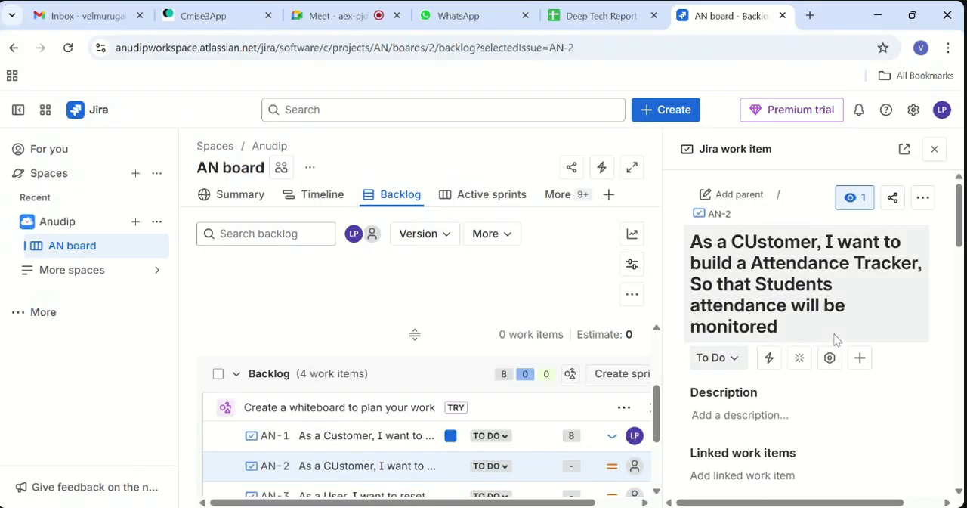
pyautogui.scroll(-3, 837, 340)
pyautogui.scroll(-4, 786, 263)
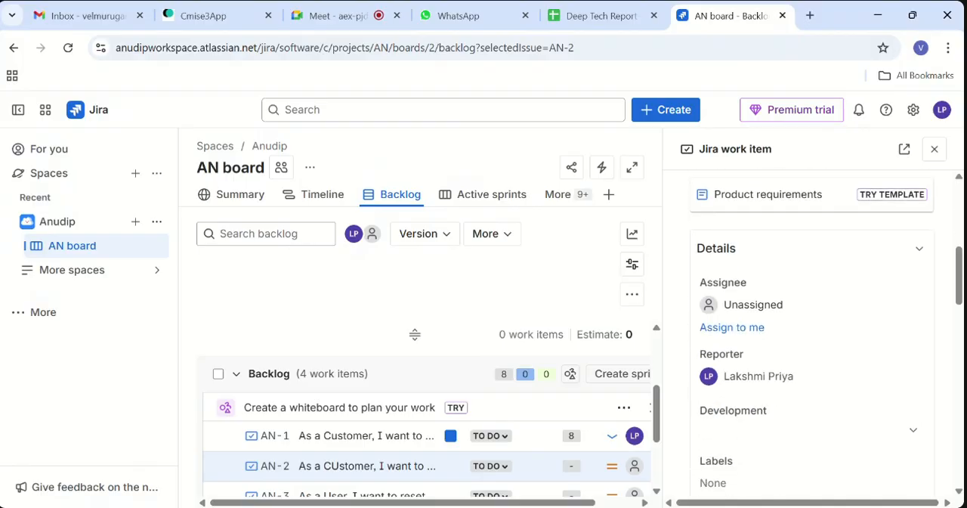
pyautogui.click(786, 263)
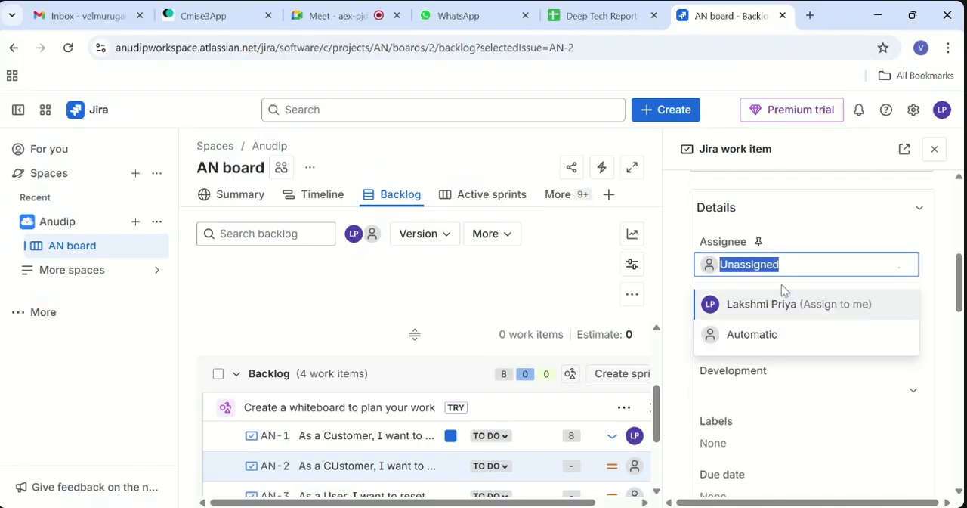
pyautogui.click(783, 303)
# - Set the Attendance Tracker work item's Story Points to 5
pyautogui.scroll(-2, 785, 300)
pyautogui.scroll(-1, 785, 301)
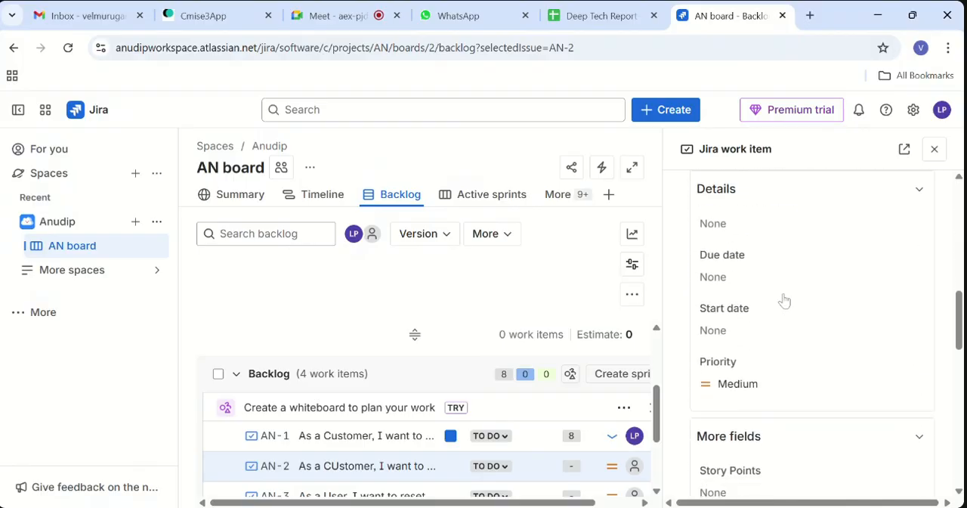
pyautogui.scroll(-2, 751, 340)
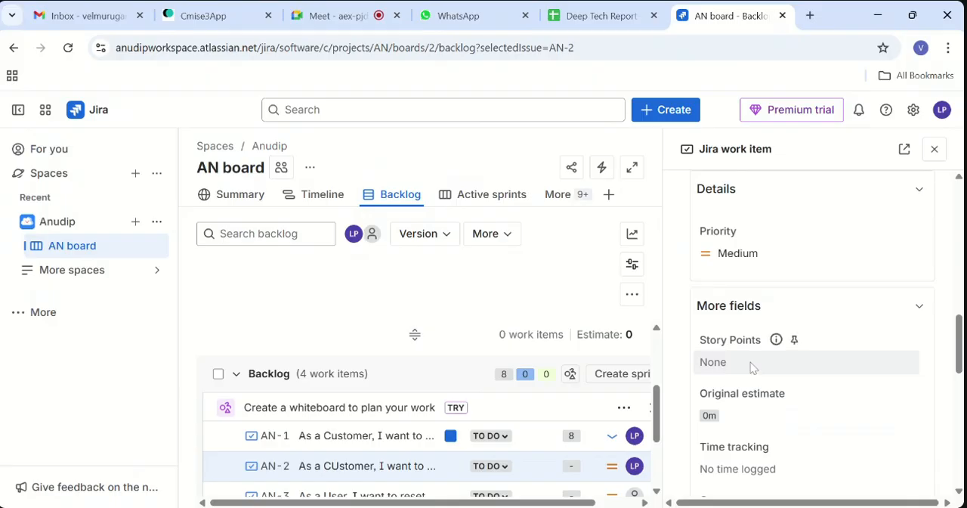
pyautogui.click(752, 368)
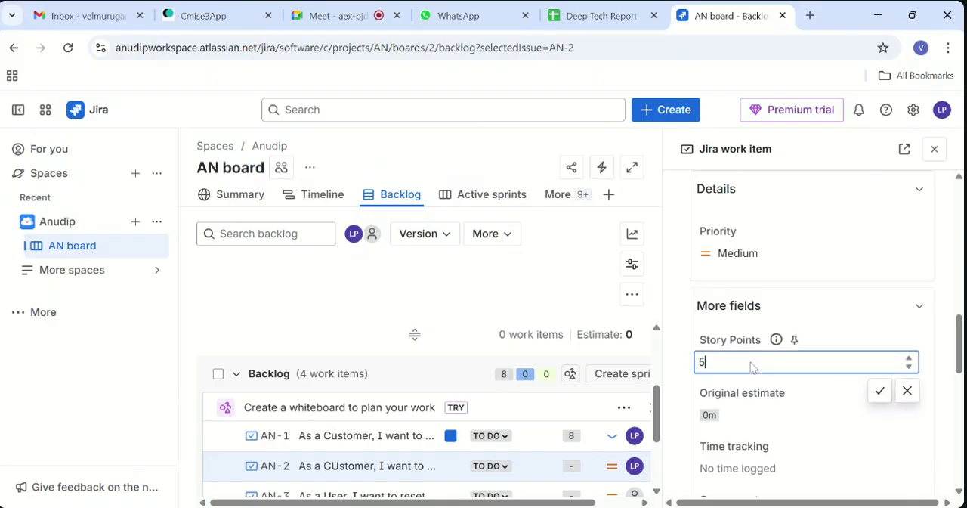
pyautogui.click(880, 391)
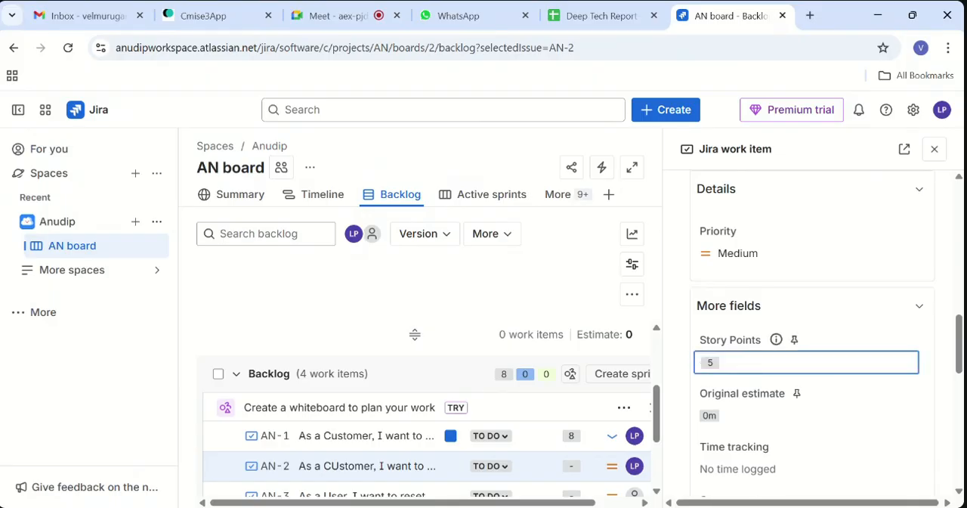
# - Close the Attendance Tracker work item's details and check the epic choices on its backlog row
pyautogui.click(934, 149)
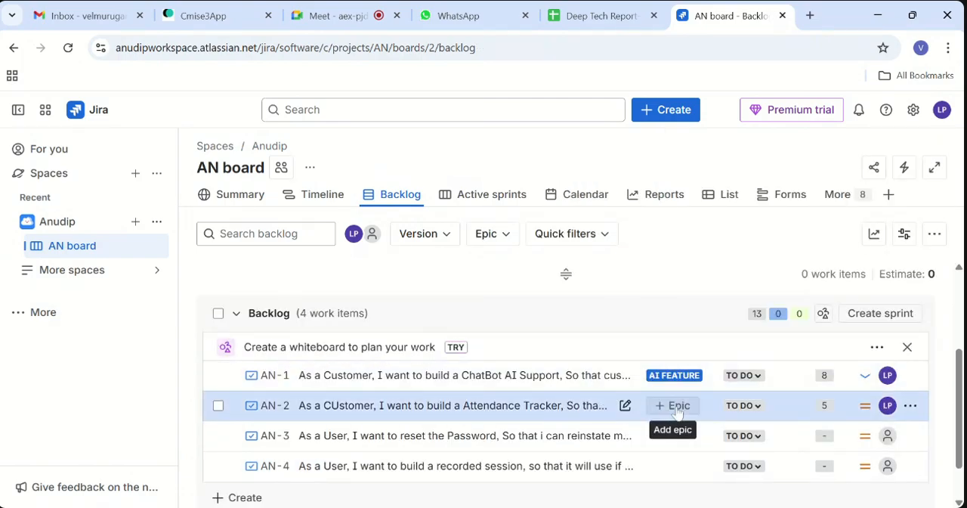
pyautogui.click(679, 407)
pyautogui.click(719, 462)
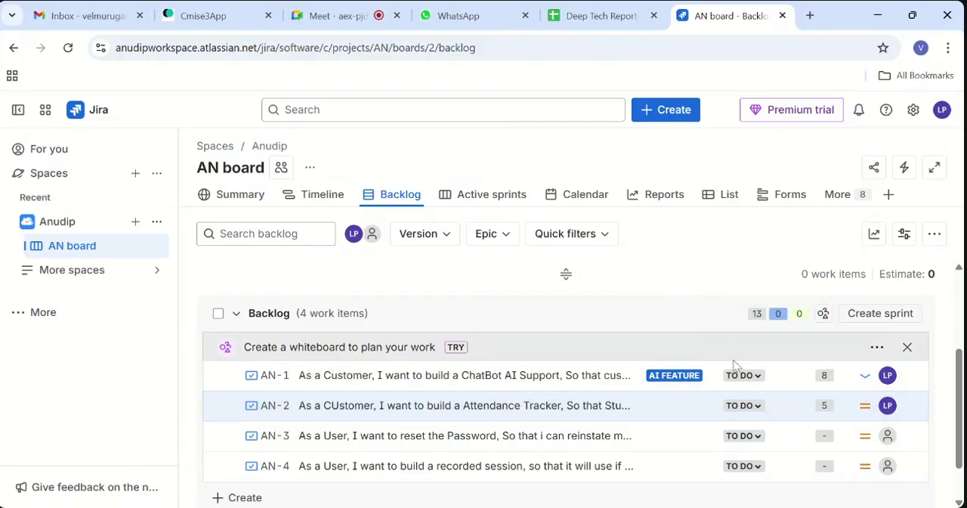
# - Create a new empty sprint above the backlog for planning its work items
pyautogui.click(674, 375)
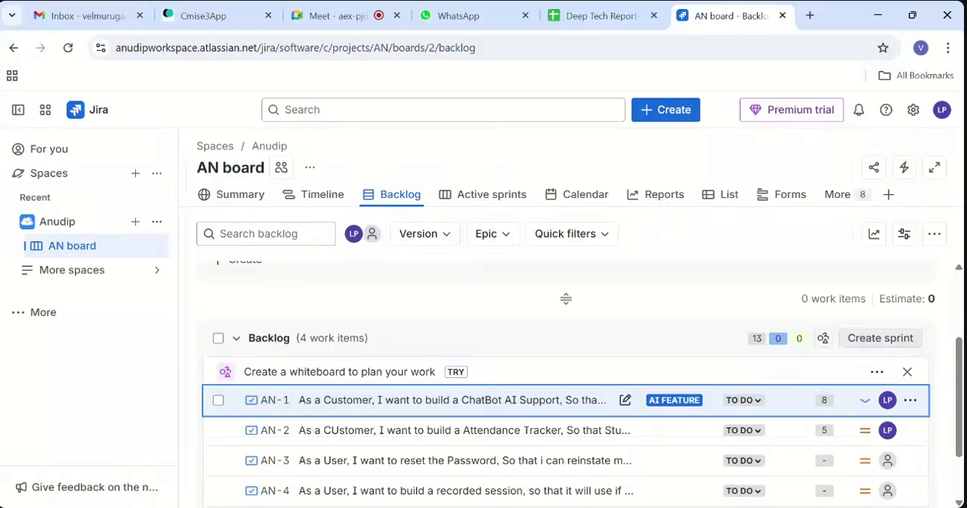
pyautogui.click(873, 342)
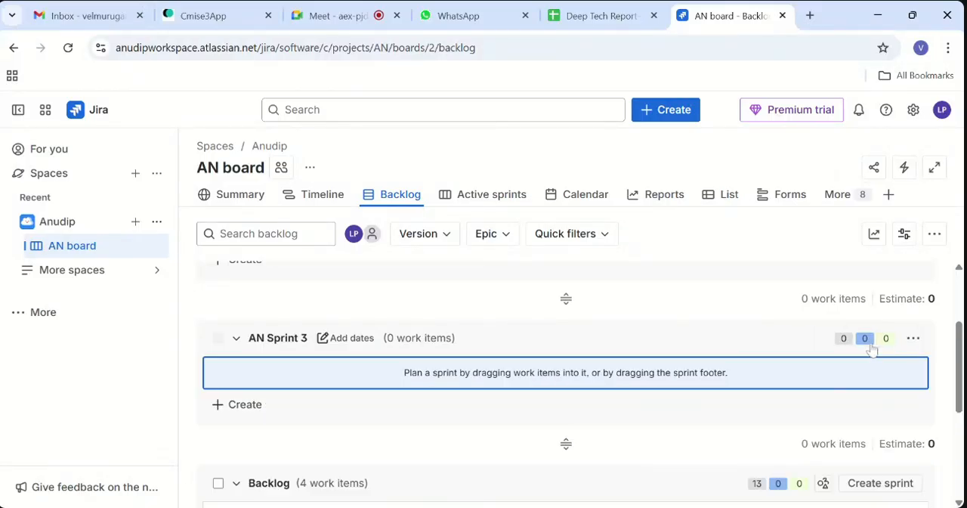
# - Move the ChatBot work item AN-1 and Attendance Tracker work item AN-2 into AN Sprint 3, with AN-2 under the AI FEATURE epic
pyautogui.scroll(-2, 724, 387)
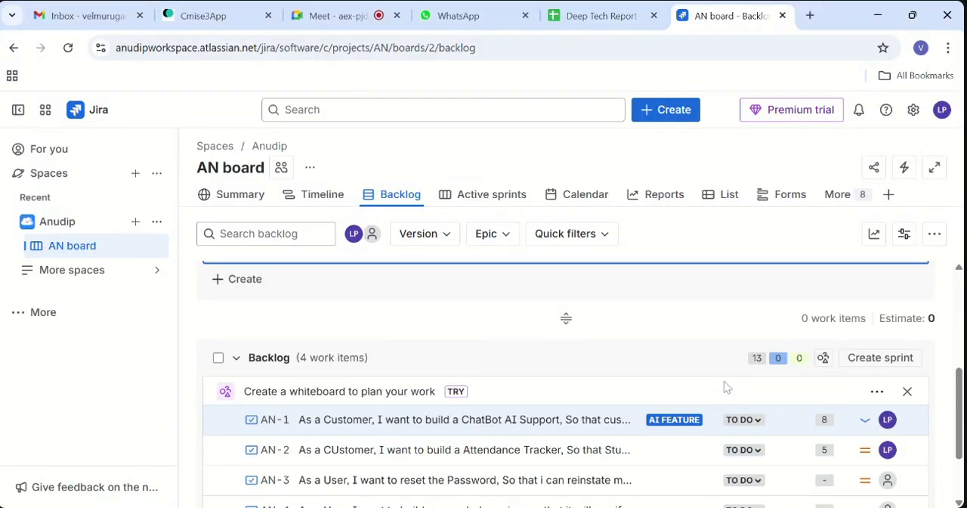
pyautogui.moveTo(680, 453); pyautogui.dragTo(654, 327)
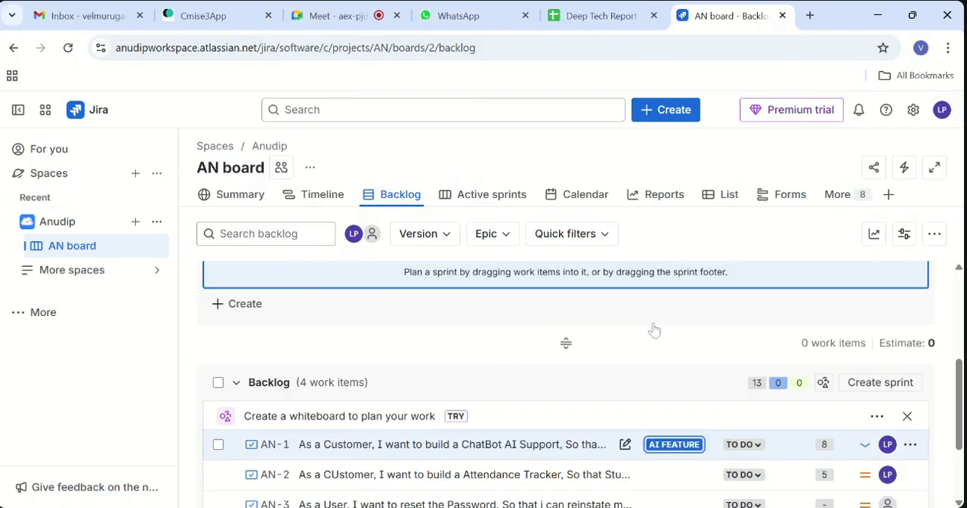
pyautogui.scroll(2, 655, 330)
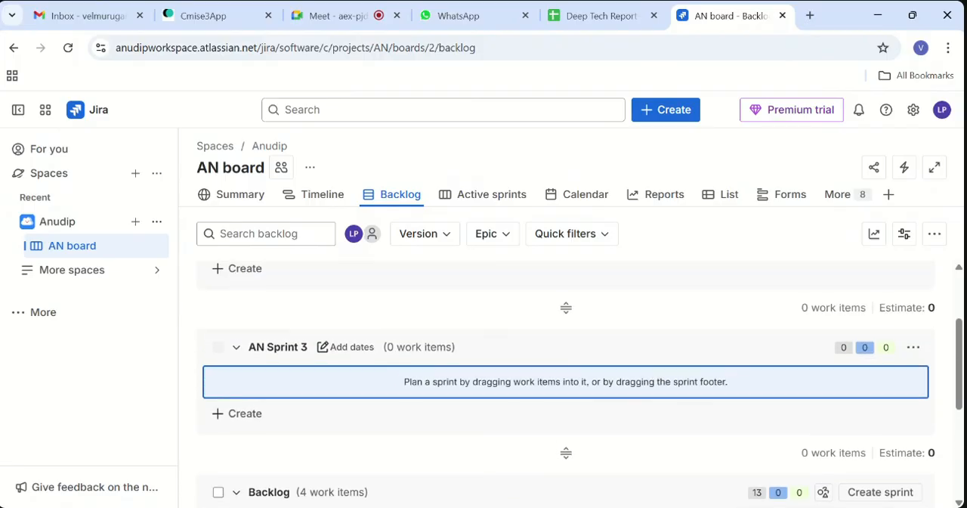
pyautogui.moveTo(656, 384); pyautogui.dragTo(647, 314)
pyautogui.scroll(-3, 656, 392)
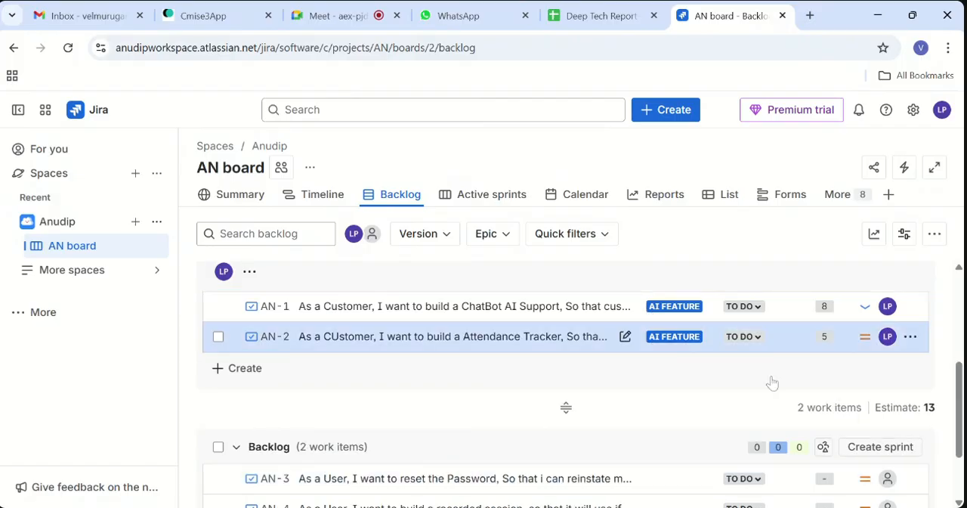
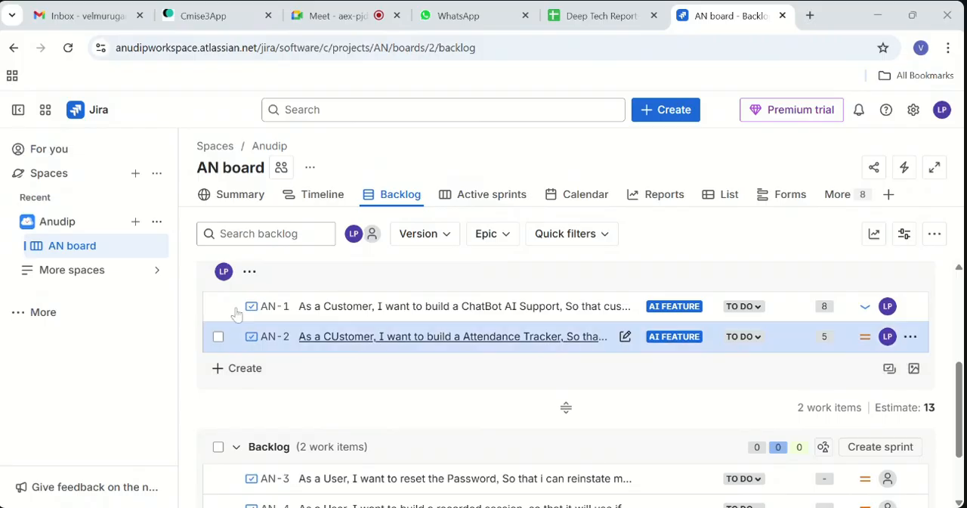
# - Review the AN board's Summary, Timeline and Active sprints views
pyautogui.click(250, 212)
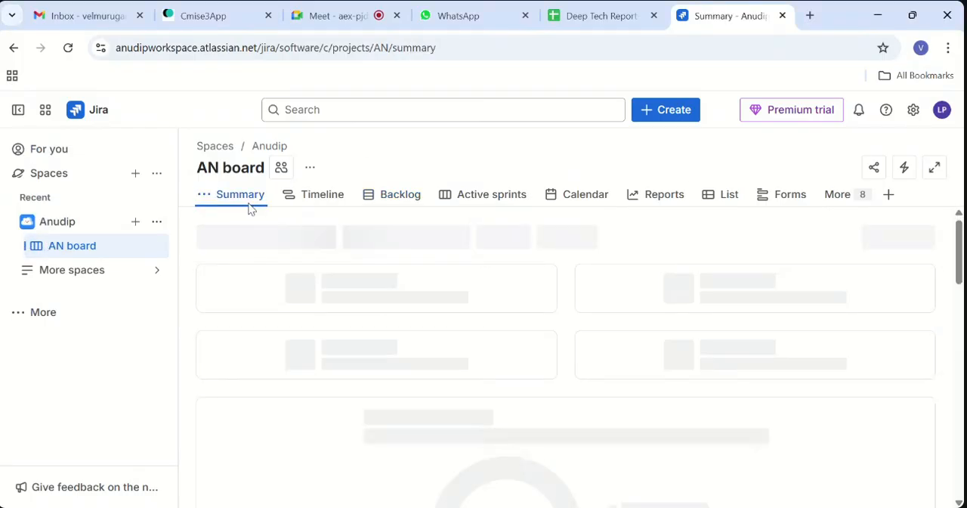
pyautogui.scroll(-6, 455, 308)
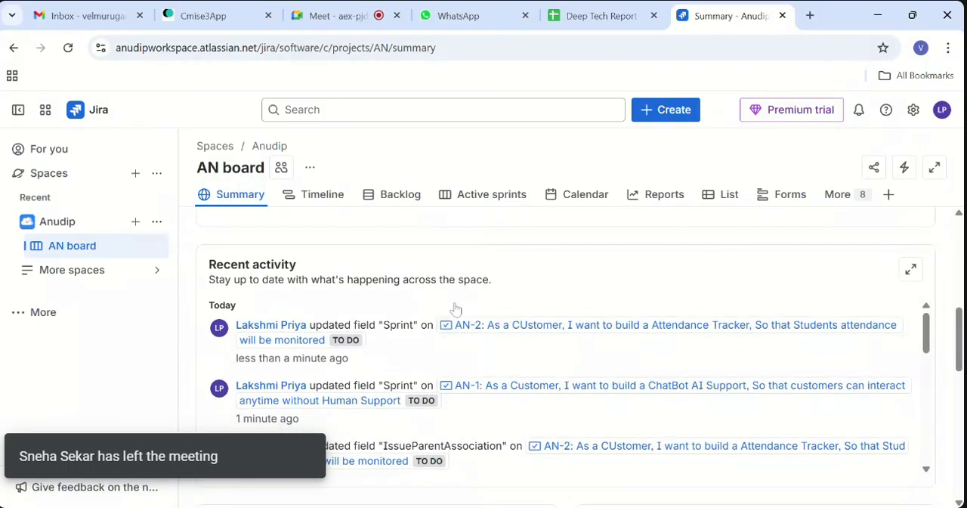
pyautogui.scroll(-2, 456, 310)
pyautogui.scroll(2, 456, 310)
pyautogui.scroll(5, 456, 310)
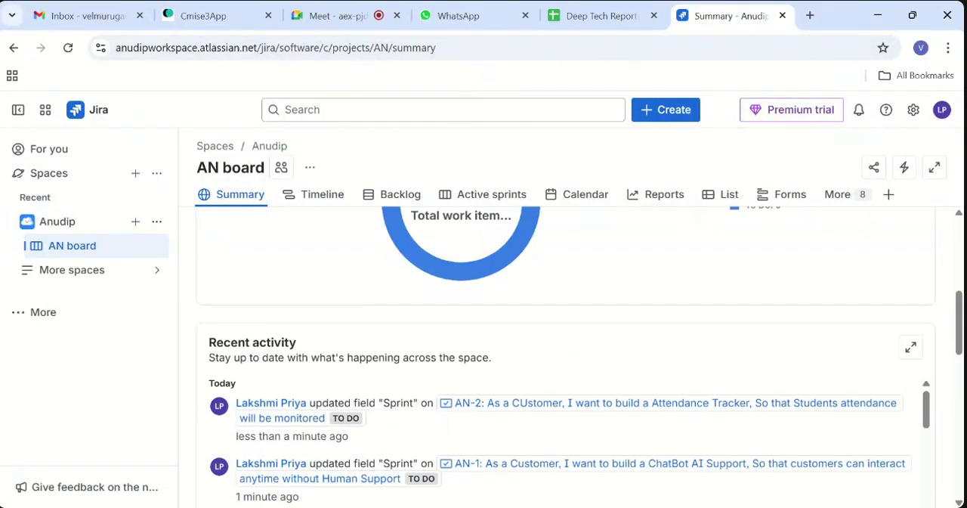
pyautogui.click(324, 196)
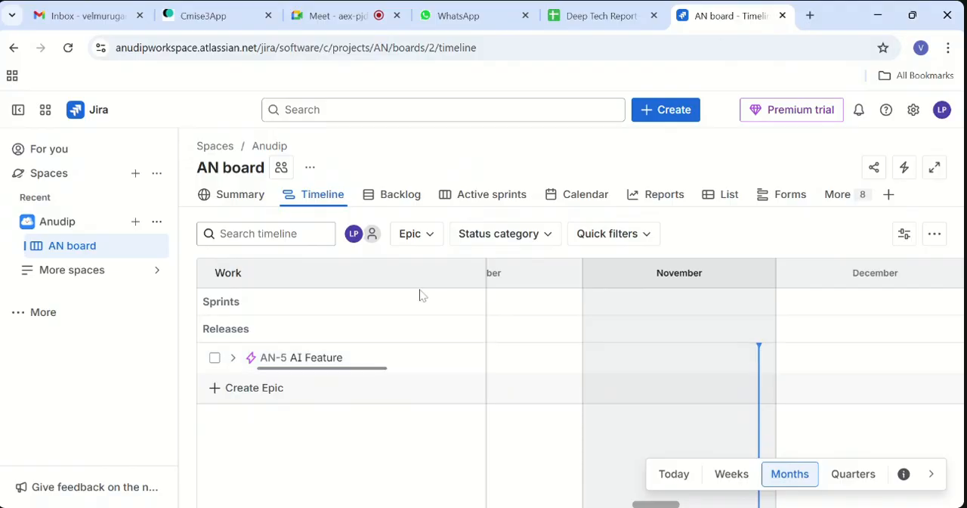
pyautogui.click(504, 198)
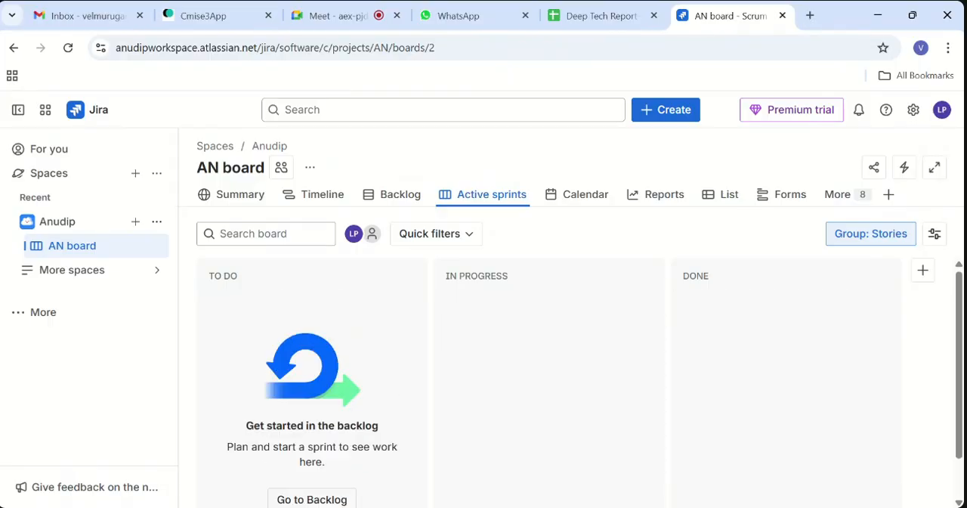
# - Return to the backlog, expand AN Sprint 1, and check the work items and available actions of AN Sprint 3
pyautogui.click(402, 201)
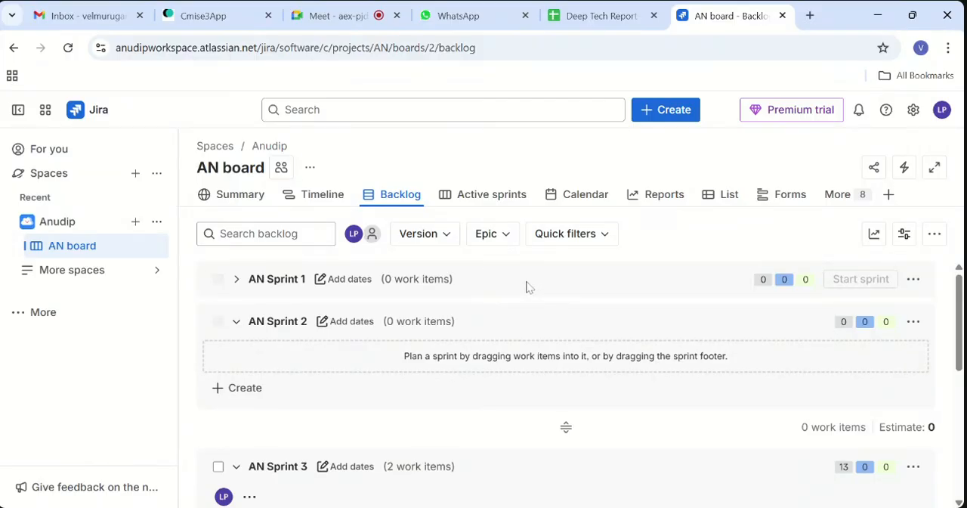
pyautogui.click(236, 279)
pyautogui.scroll(-6, 376, 319)
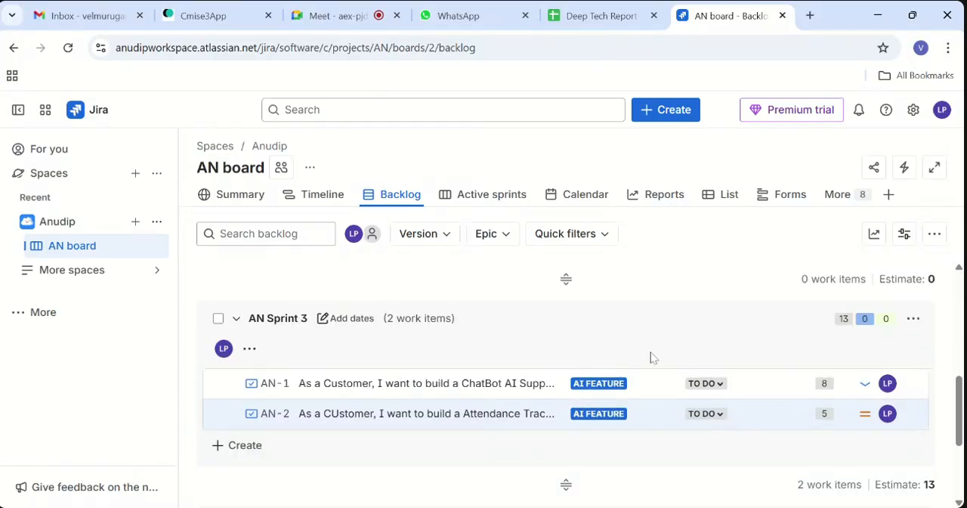
pyautogui.scroll(-1, 582, 344)
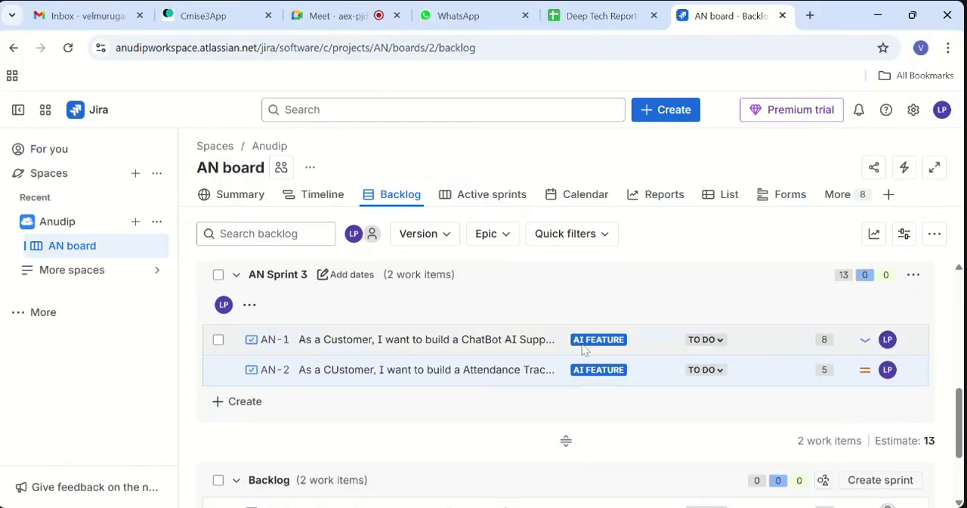
pyautogui.scroll(-1, 831, 326)
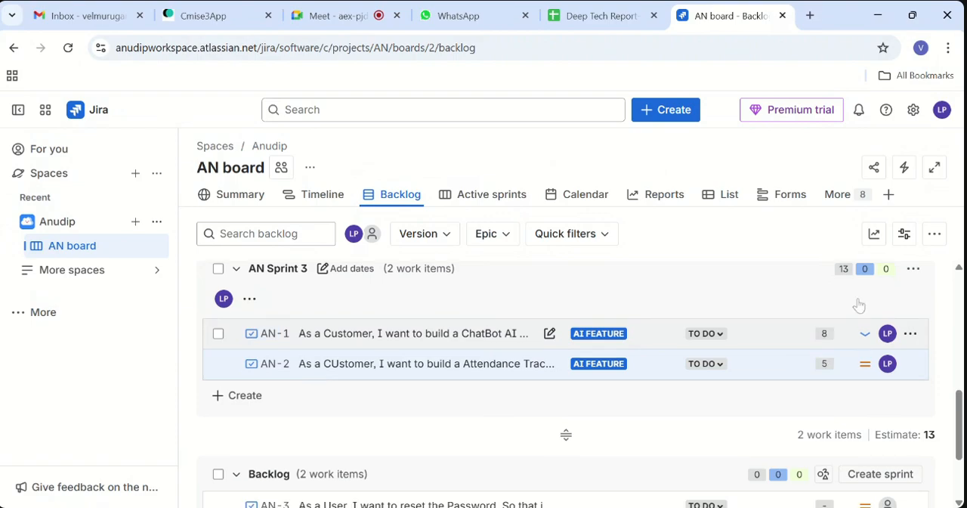
pyautogui.click(914, 270)
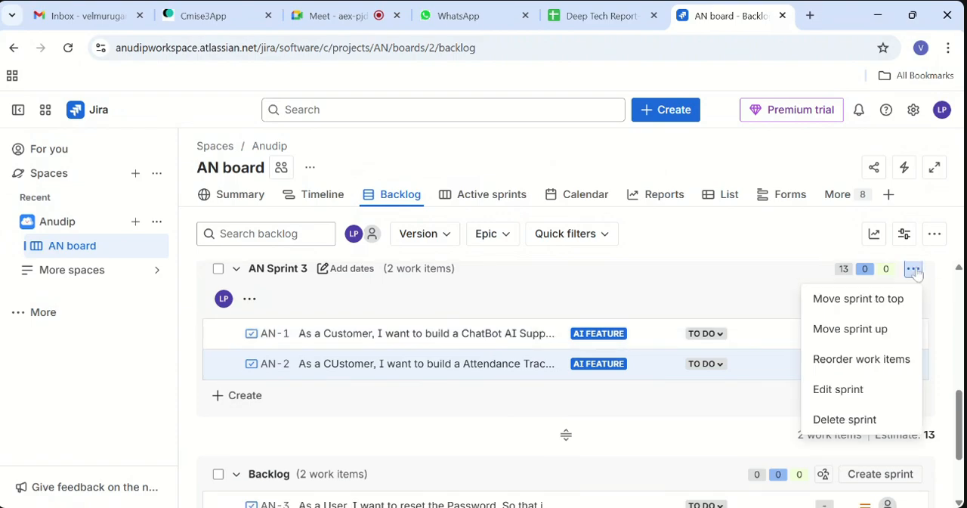
pyautogui.click(913, 270)
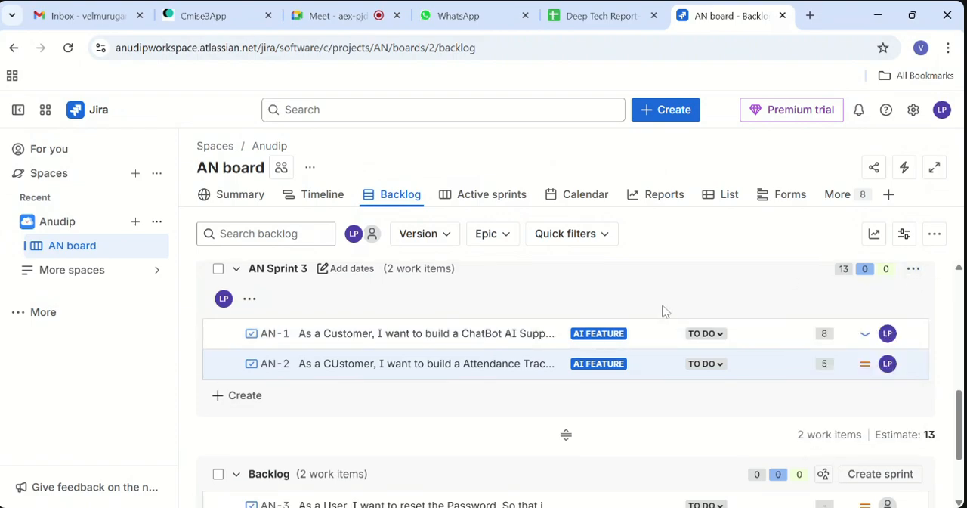
pyautogui.scroll(1, 576, 348)
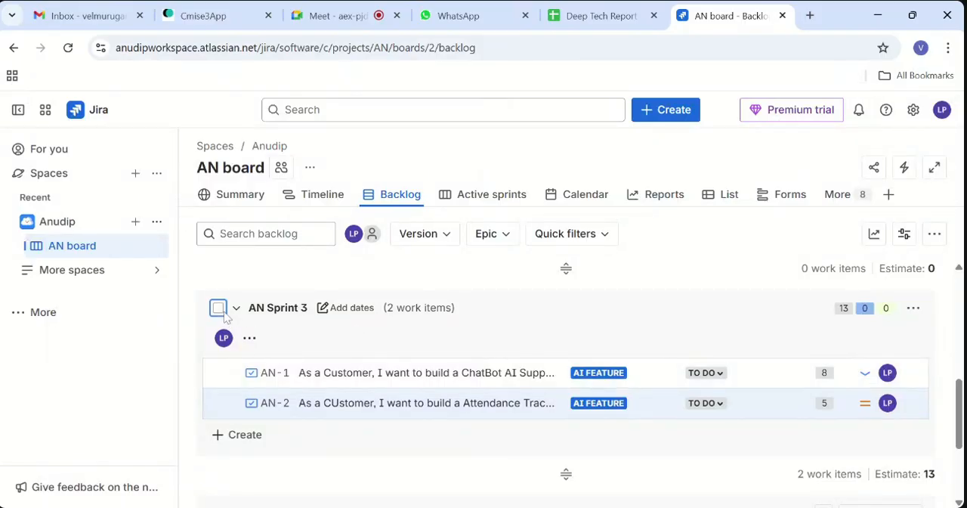
pyautogui.click(218, 307)
pyautogui.scroll(-3, 391, 384)
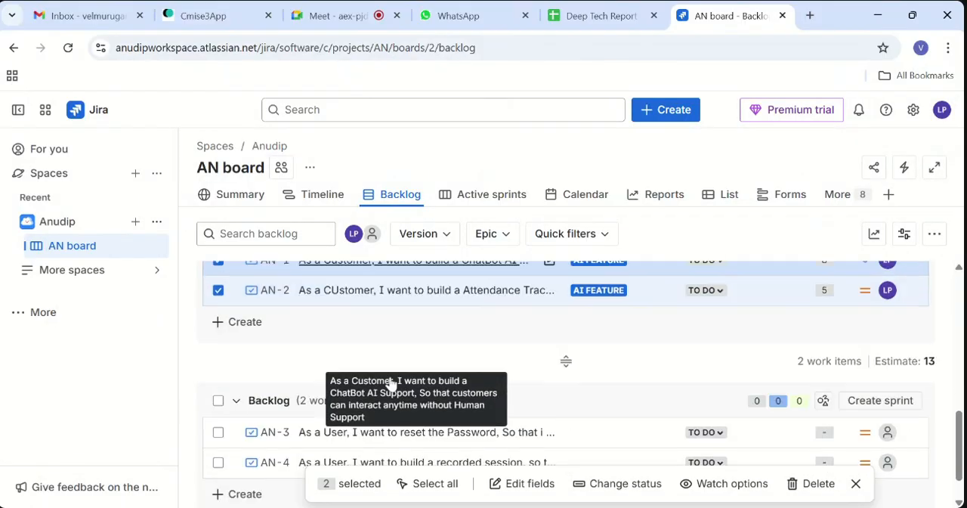
pyautogui.click(857, 431)
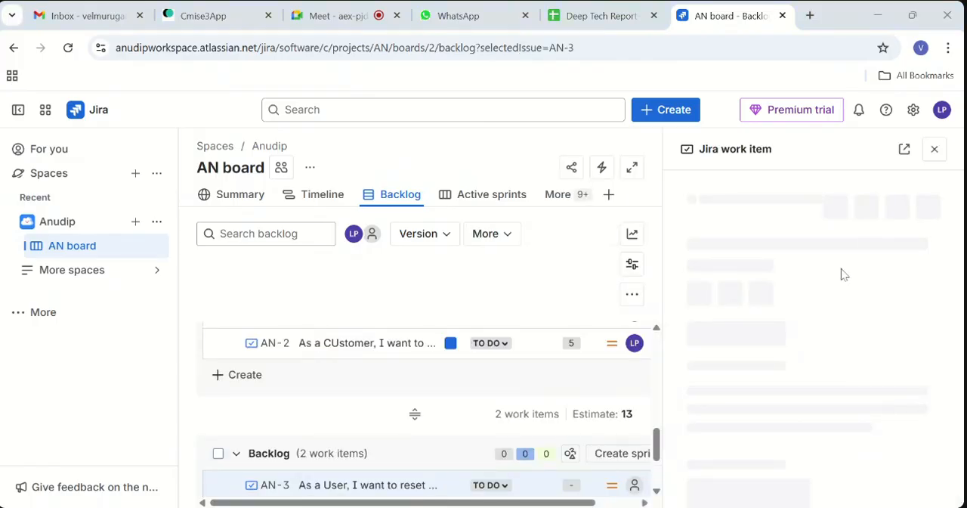
pyautogui.click(935, 149)
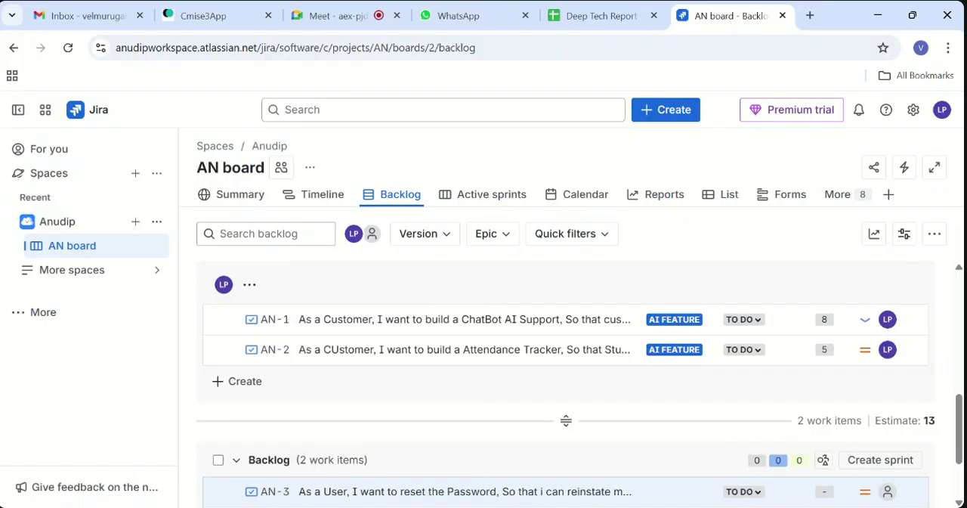
# - Check the workload by assignee for AN Sprint 3 and return to its expanded list of work items
pyautogui.scroll(1, 487, 331)
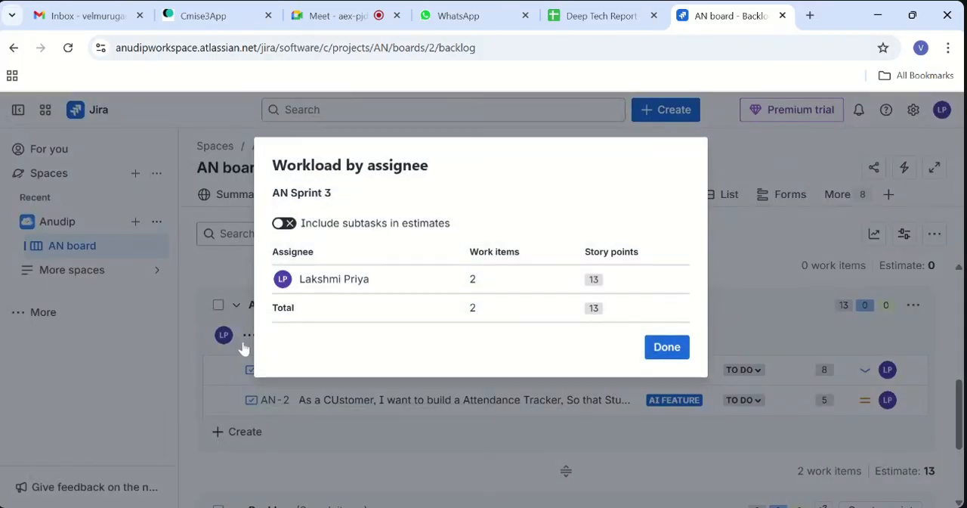
pyautogui.click(658, 352)
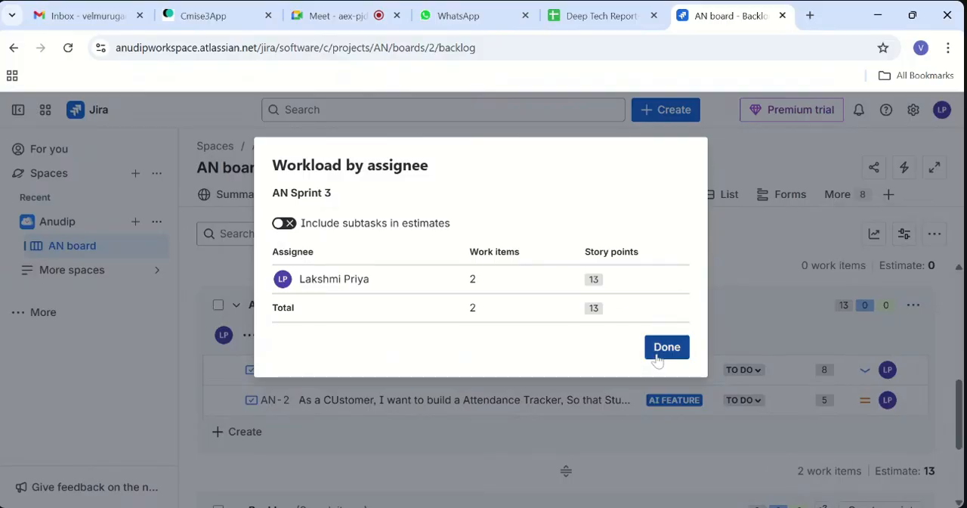
pyautogui.click(234, 307)
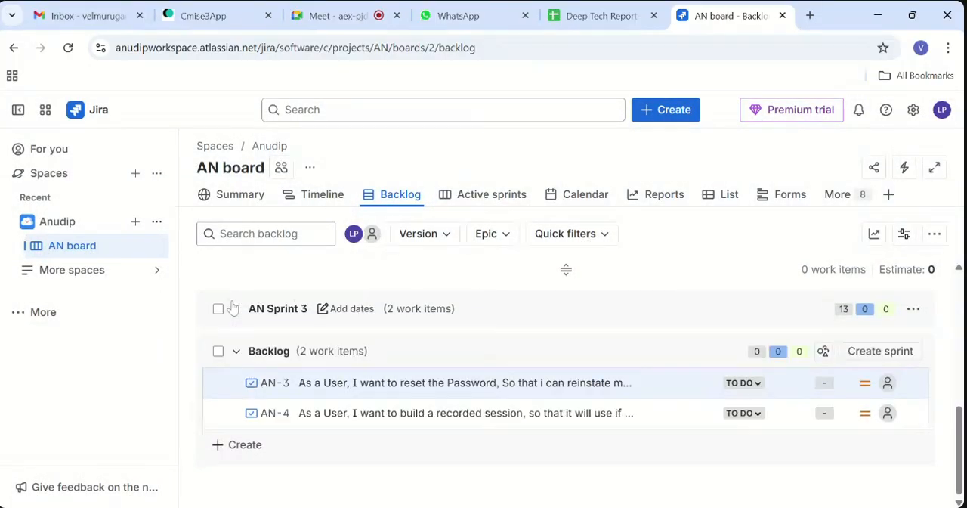
pyautogui.click(235, 306)
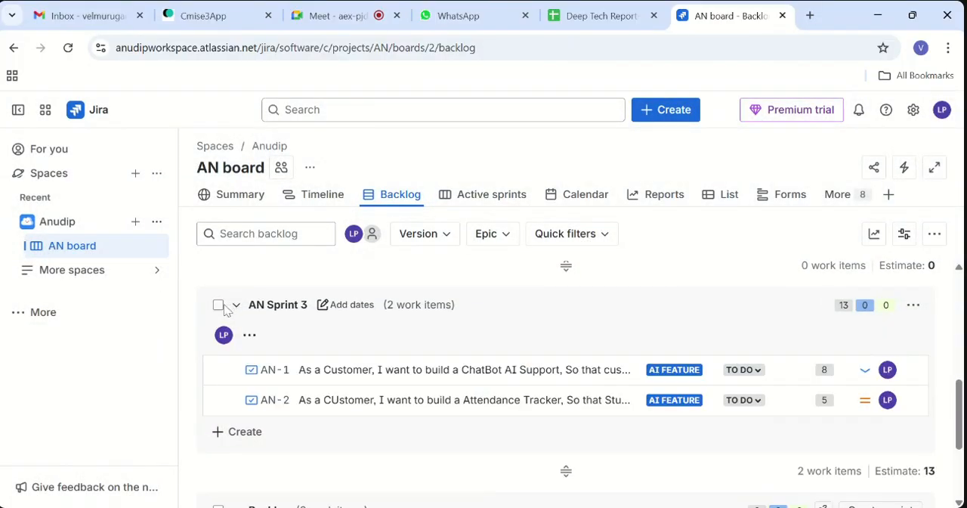
pyautogui.click(218, 306)
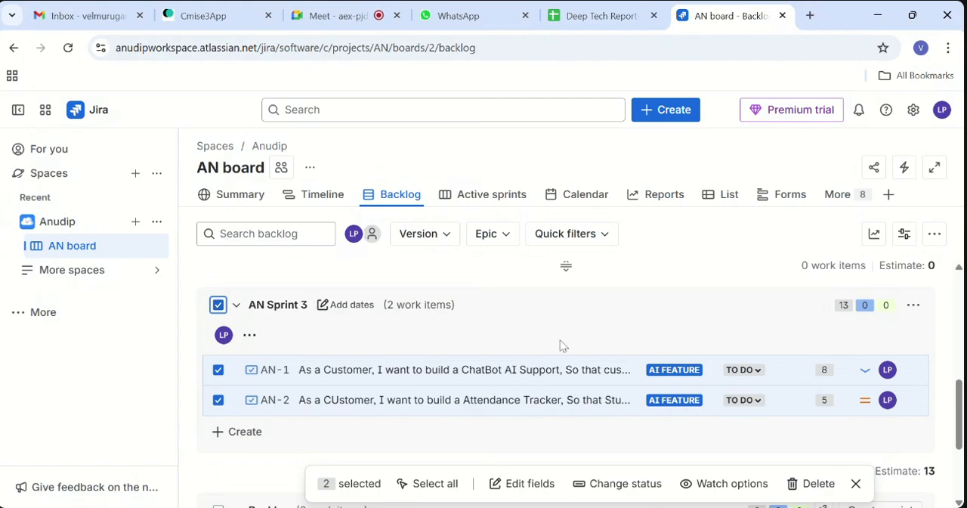
pyautogui.click(625, 484)
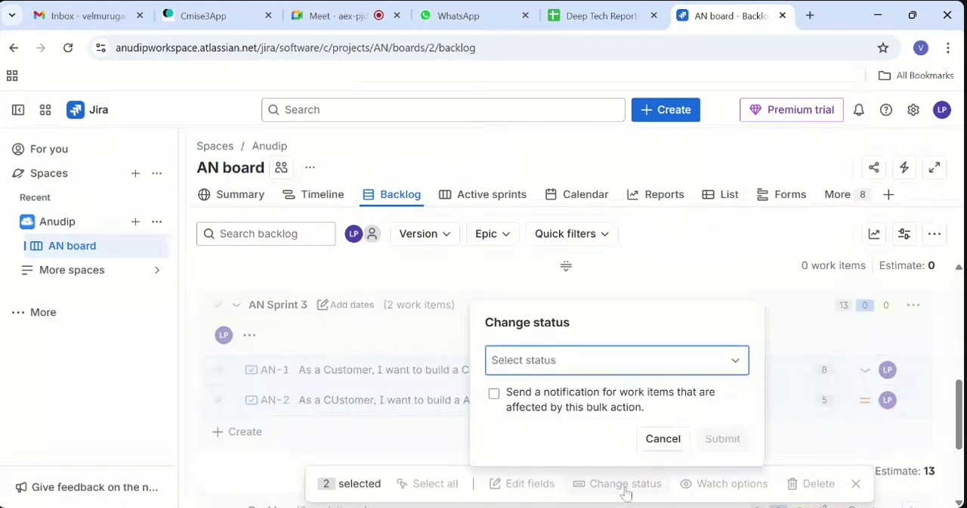
pyautogui.click(627, 484)
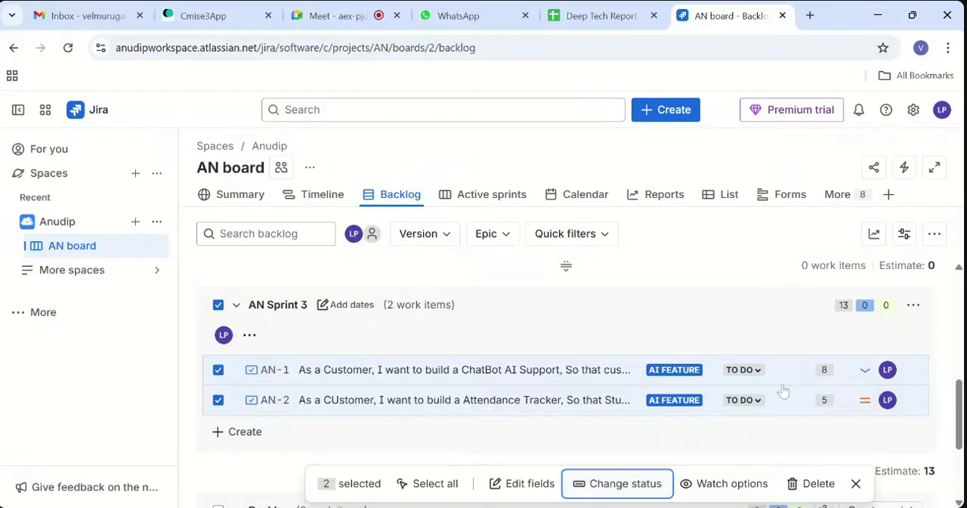
# - Move AN Sprint 3 to the top of the sprint list and clear the selection of its work items
pyautogui.click(913, 306)
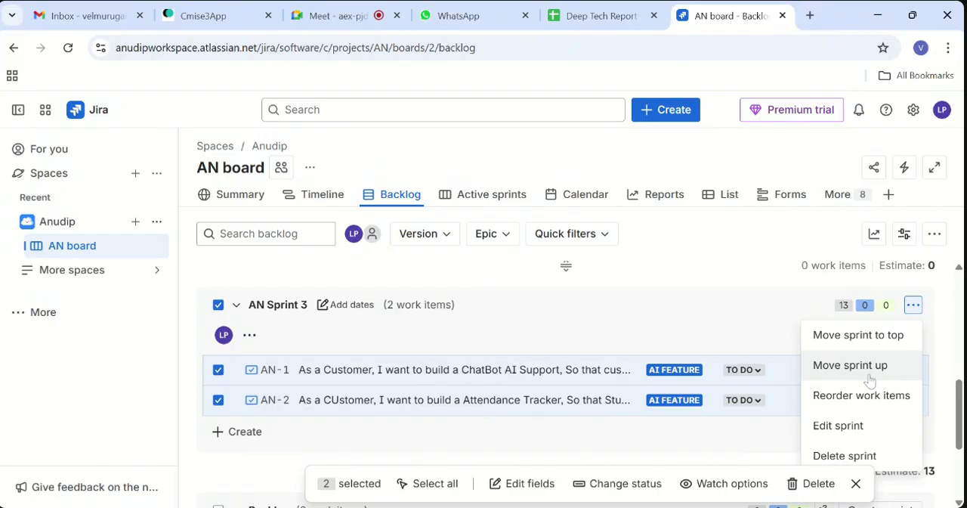
pyautogui.click(836, 333)
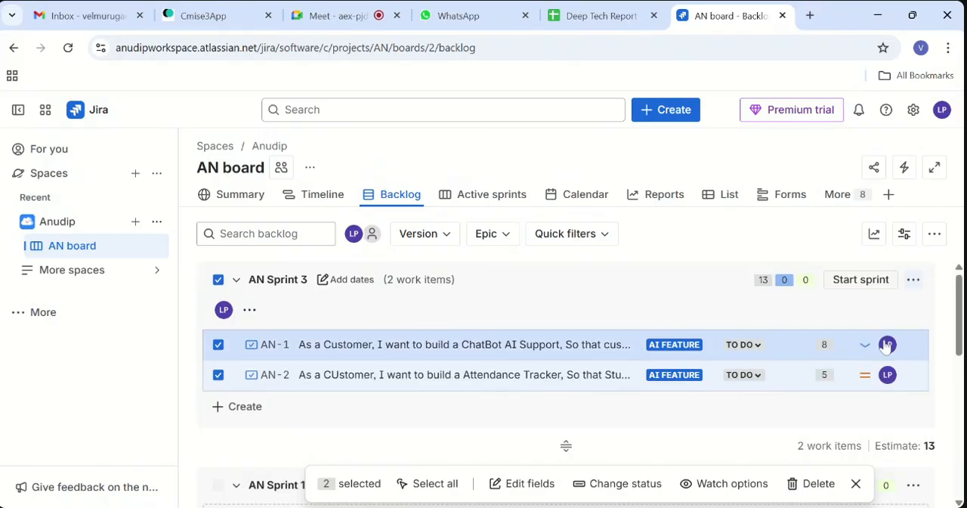
pyautogui.click(886, 345)
pyautogui.press('Escape')
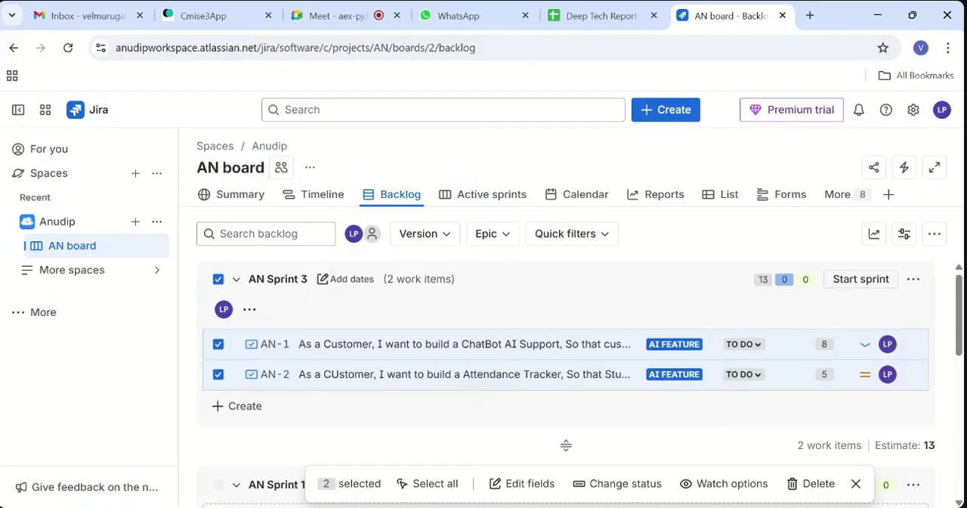
pyautogui.scroll(-2, 566, 445)
pyautogui.scroll(2, 566, 445)
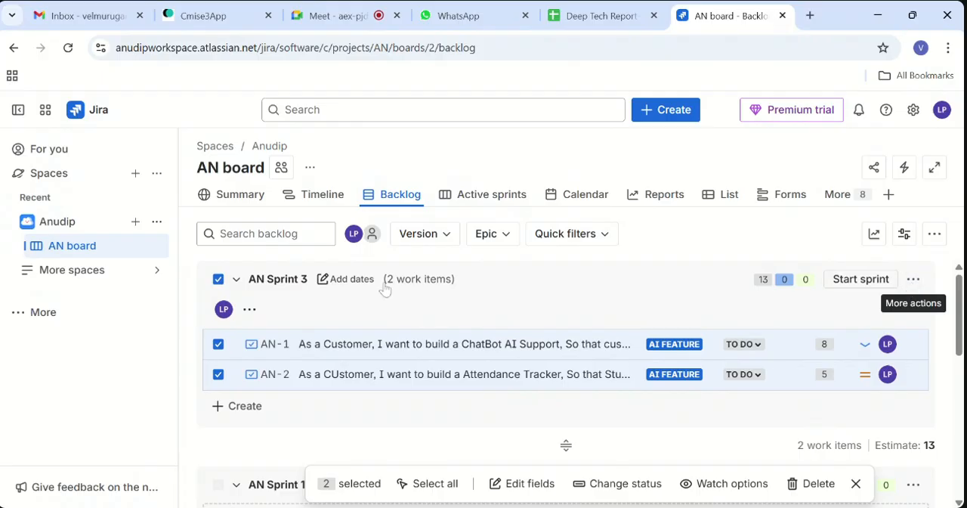
pyautogui.click(219, 279)
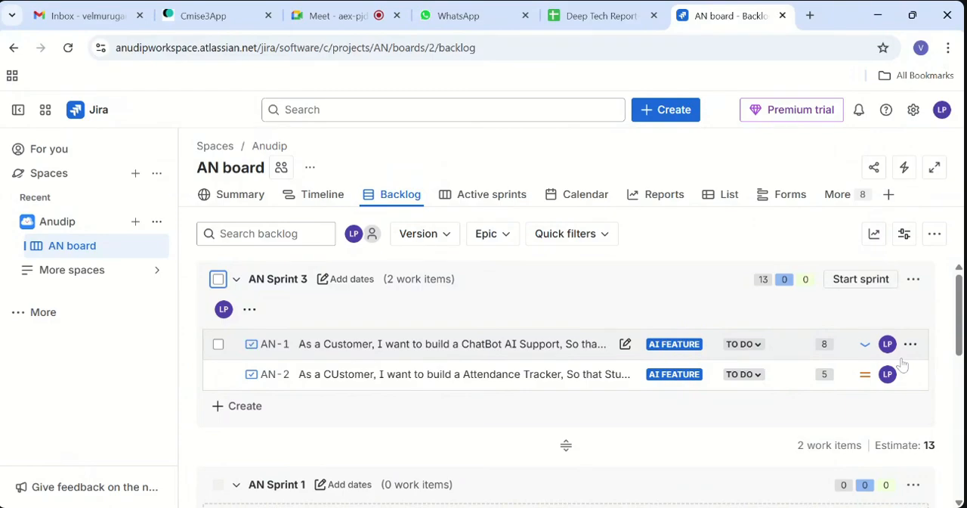
# - Check the Active sprints board for sprint work and go back to the backlog
pyautogui.click(493, 198)
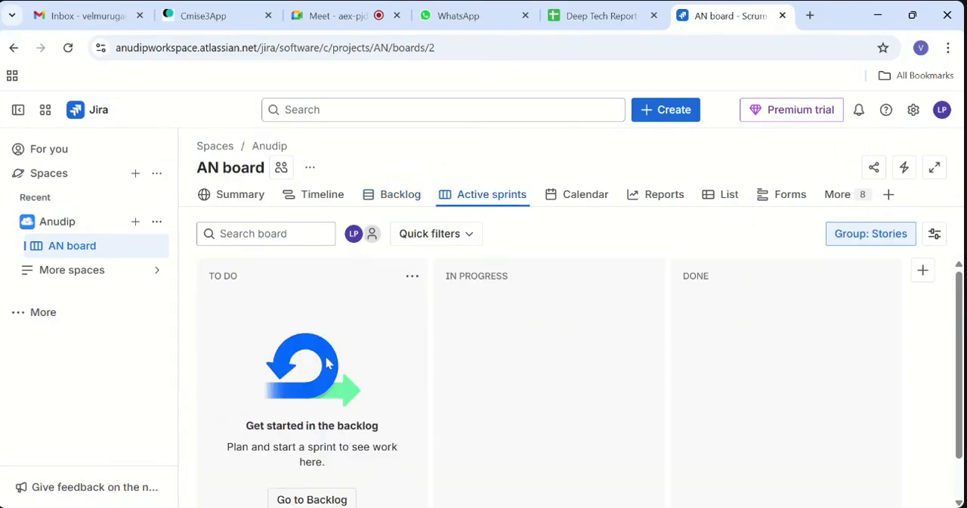
pyautogui.scroll(-2, 328, 364)
pyautogui.click(333, 456)
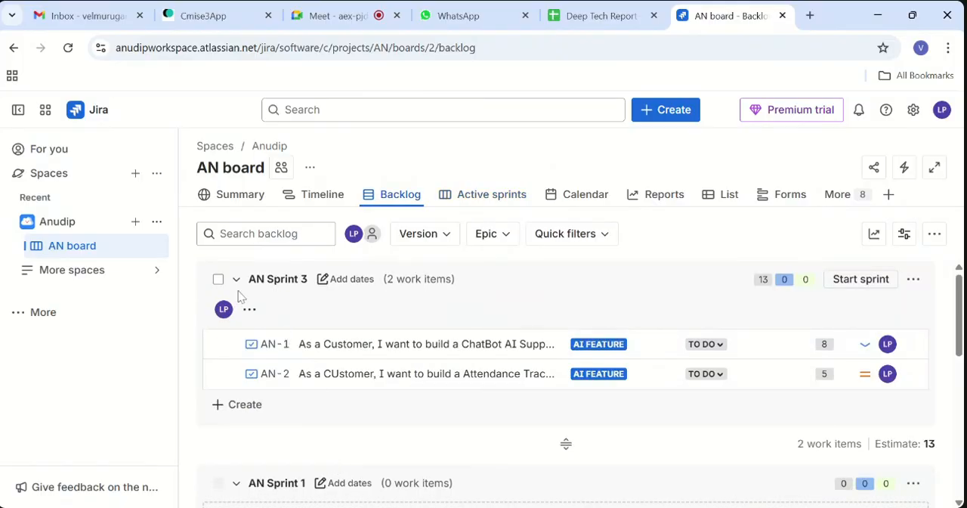
# - Open the date settings of AN Sprint 3 and set its start date to 11/28/2025
pyautogui.click(325, 285)
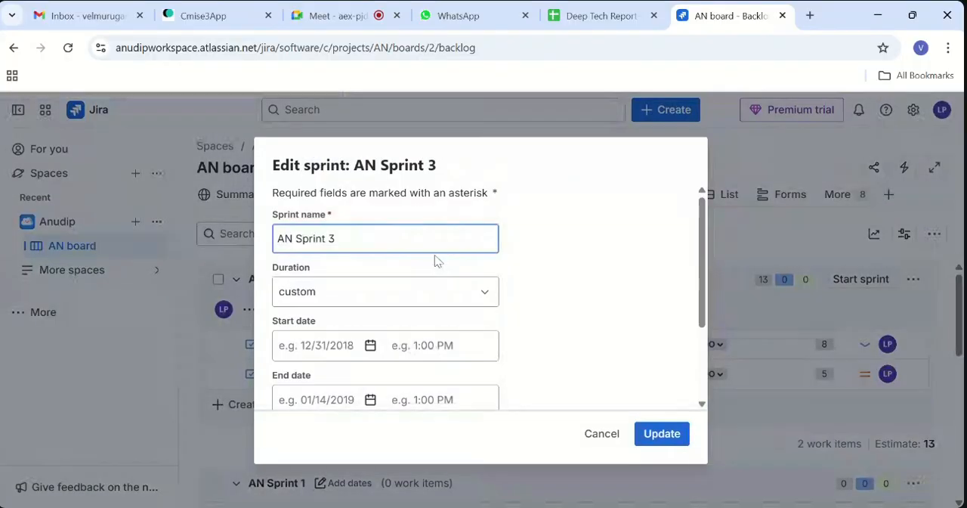
pyautogui.scroll(-3, 393, 274)
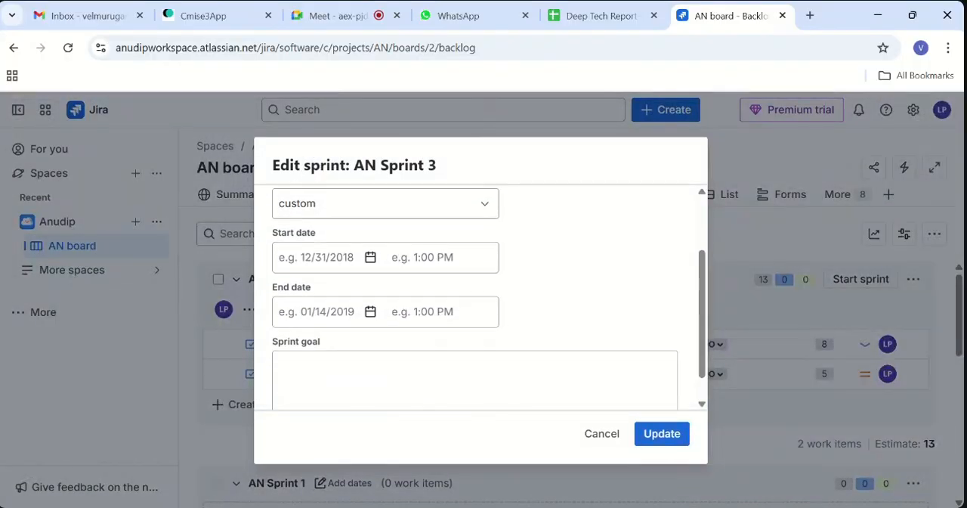
pyautogui.click(370, 257)
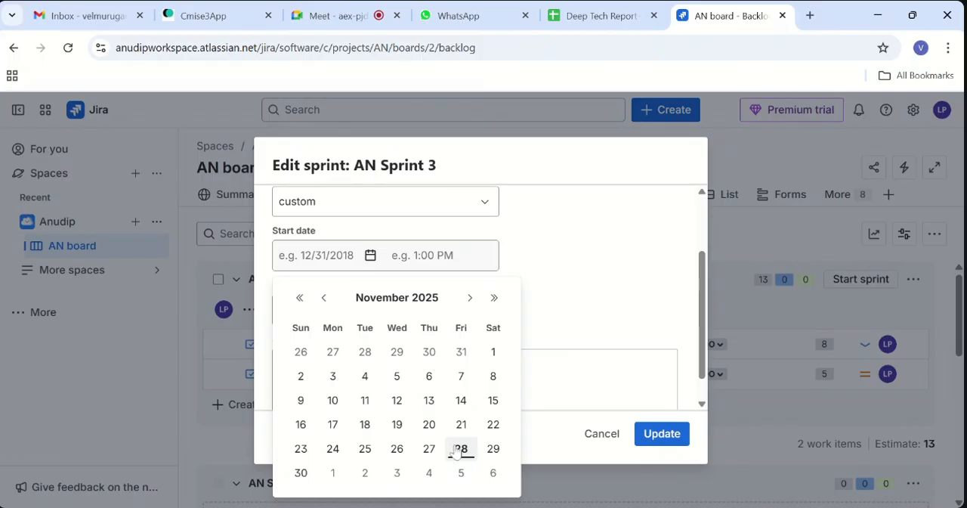
pyautogui.click(461, 449)
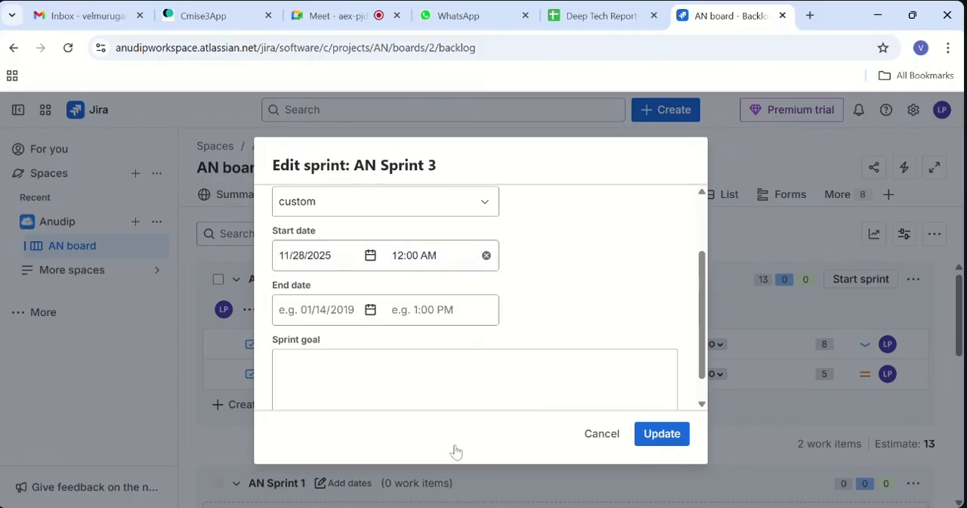
# - Set the end date of AN Sprint 3 to 12/12/2025 and save the sprint's date settings
pyautogui.click(371, 311)
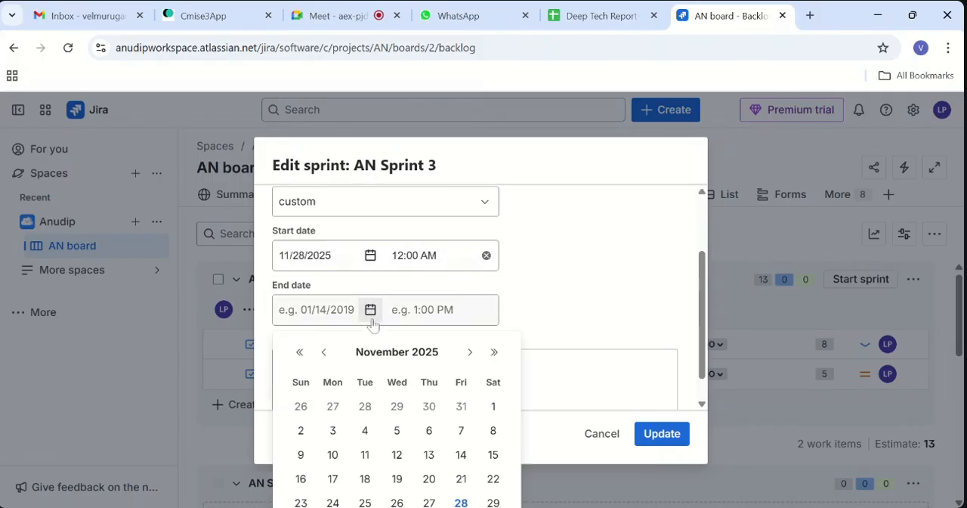
pyautogui.click(470, 352)
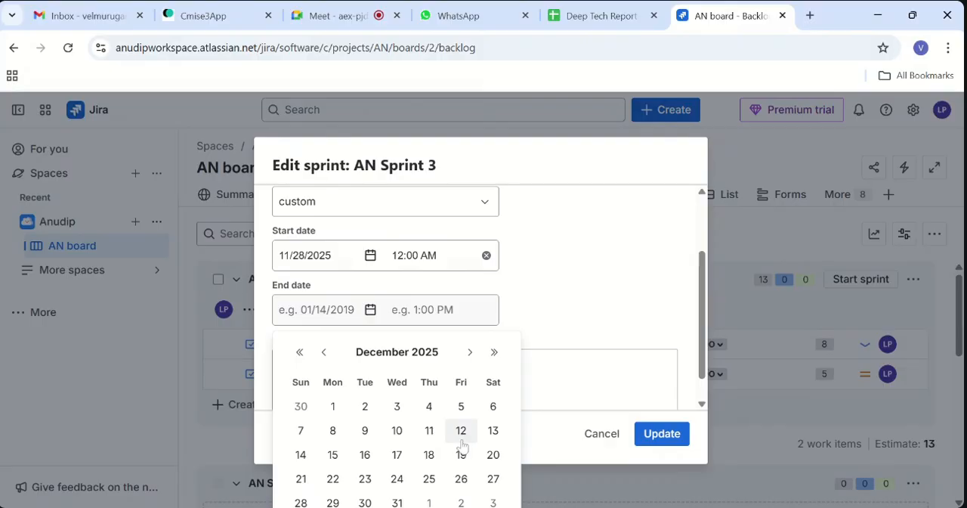
pyautogui.click(461, 430)
pyautogui.click(458, 381)
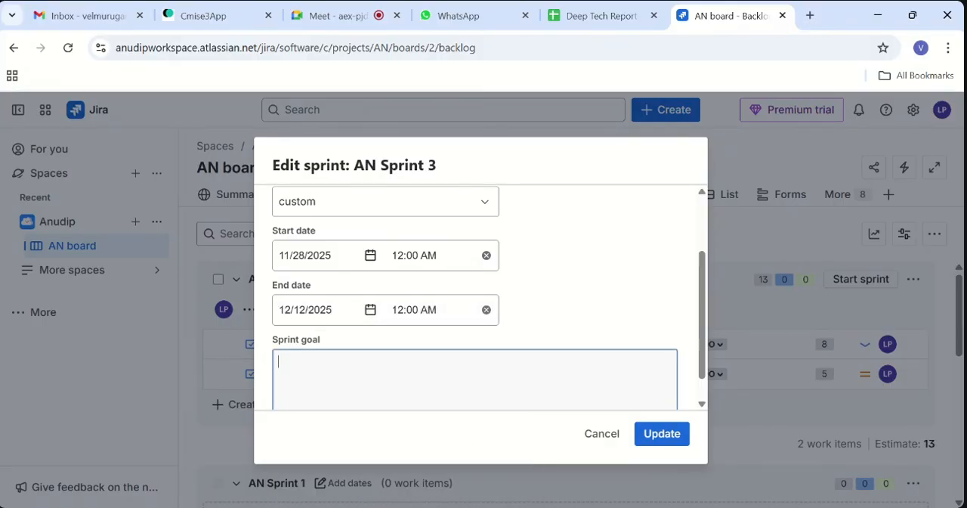
pyautogui.scroll(-1, 458, 380)
pyautogui.click(644, 436)
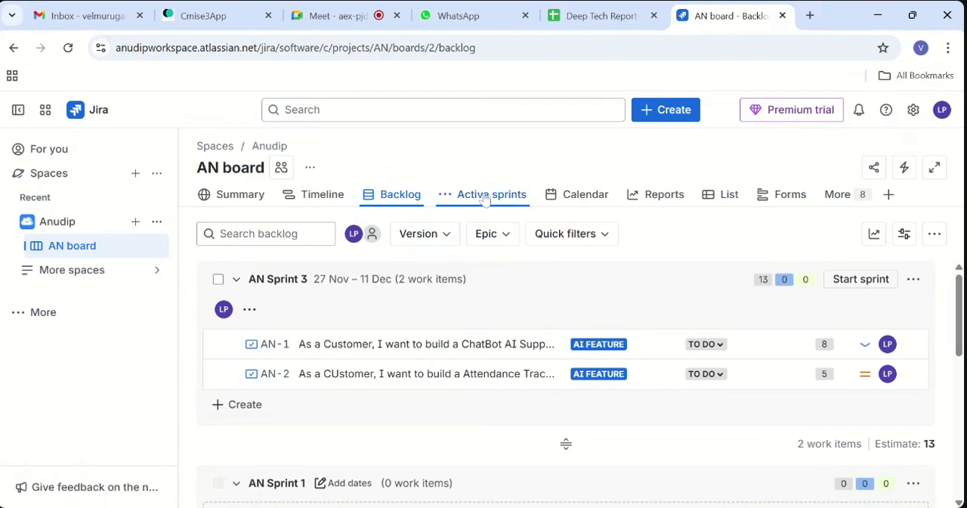
# - Check the Active sprints board and its quick filters for sprint work, and return to the backlog
pyautogui.click(485, 198)
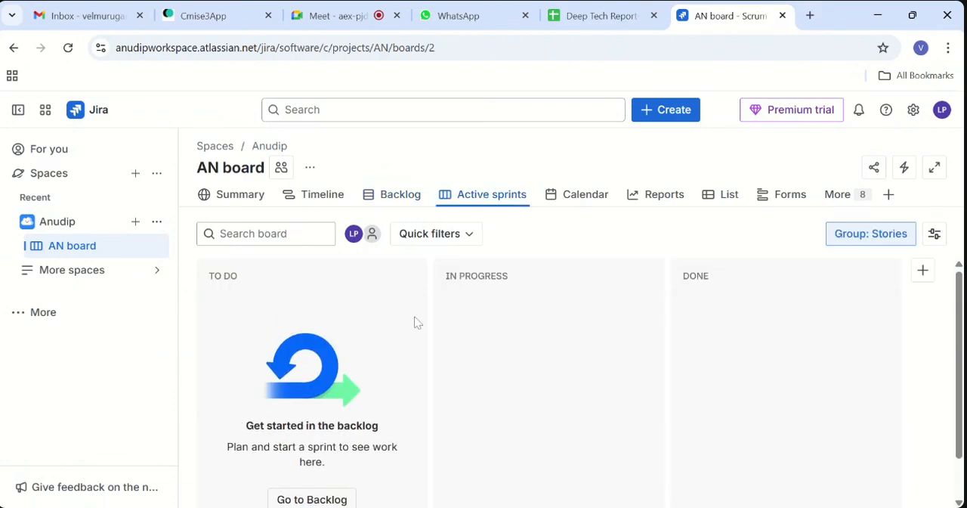
pyautogui.click(438, 243)
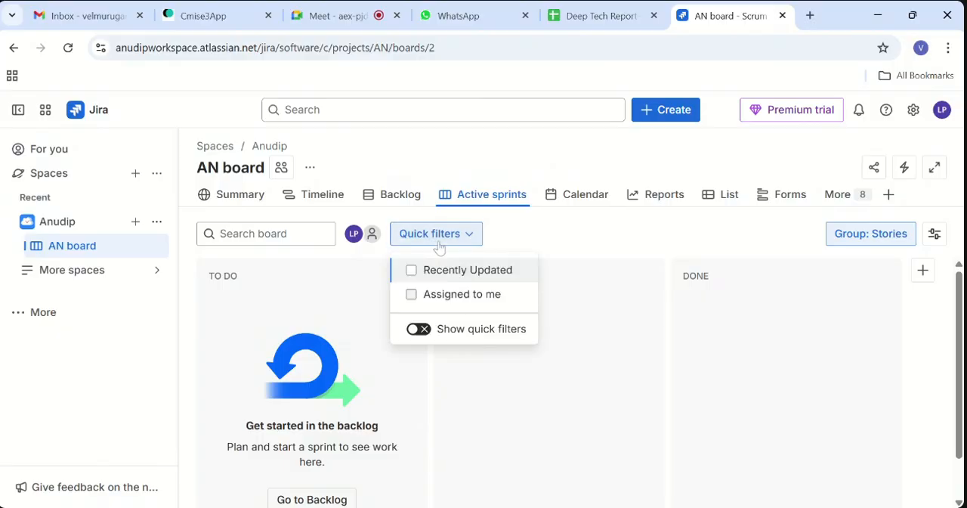
pyautogui.click(482, 278)
pyautogui.click(482, 278)
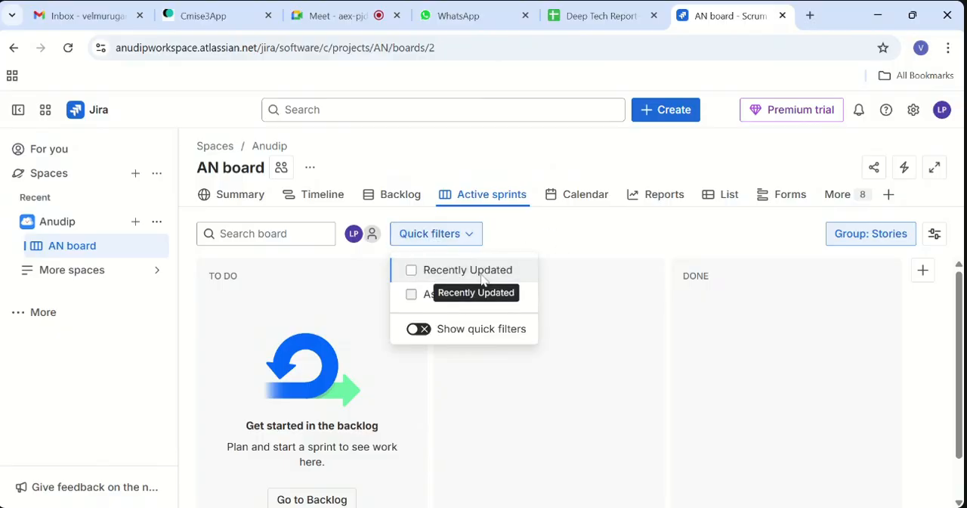
pyautogui.click(562, 253)
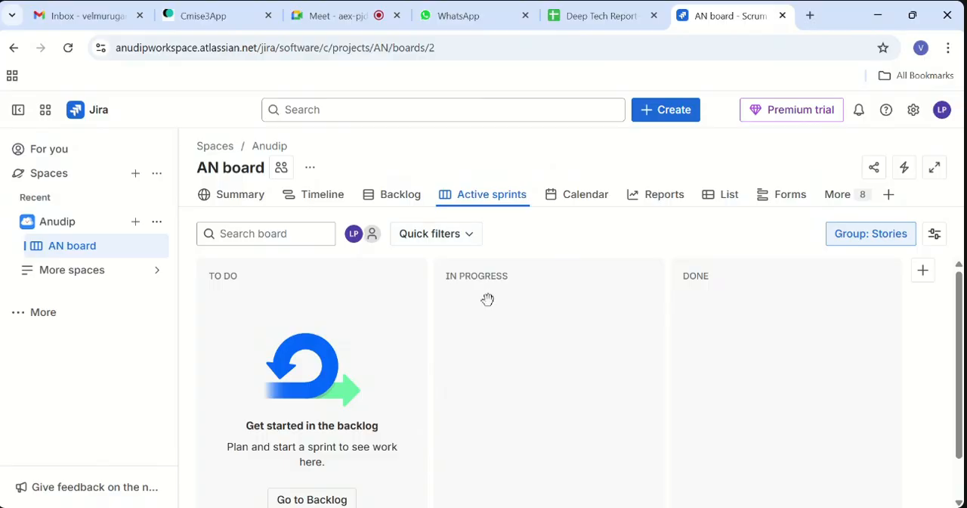
pyautogui.scroll(-1, 420, 370)
pyautogui.scroll(1, 420, 370)
pyautogui.click(410, 193)
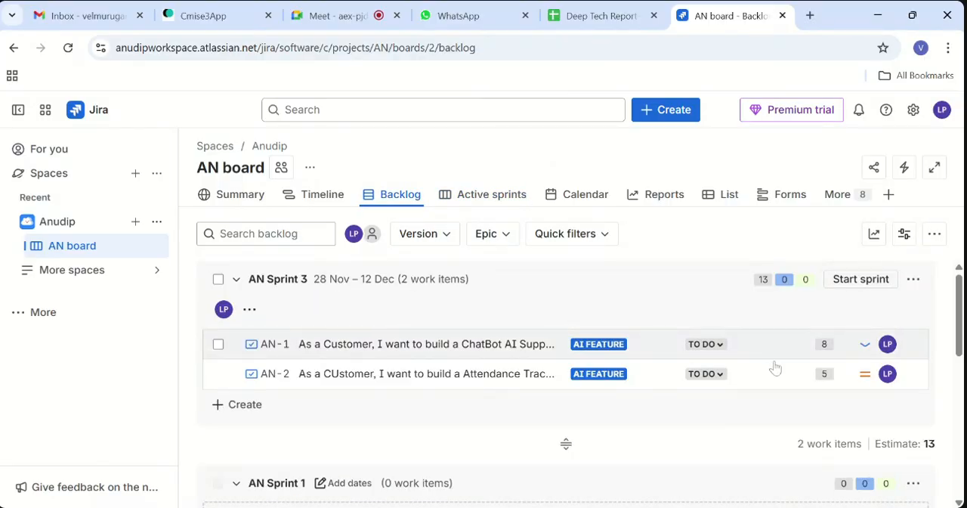
# - Bulk-change the status of work items AN-1 and AN-2 in AN Sprint 3 to TO DO
pyautogui.click(218, 345)
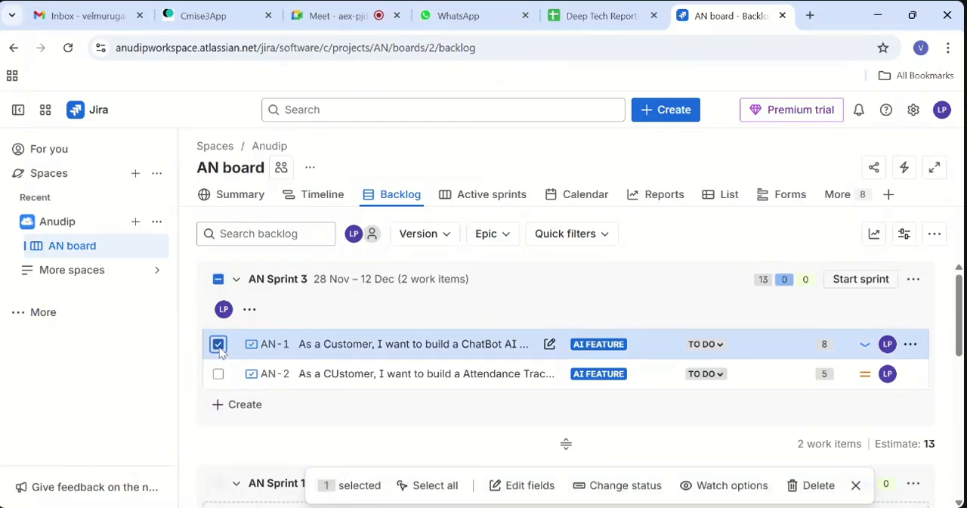
pyautogui.click(218, 374)
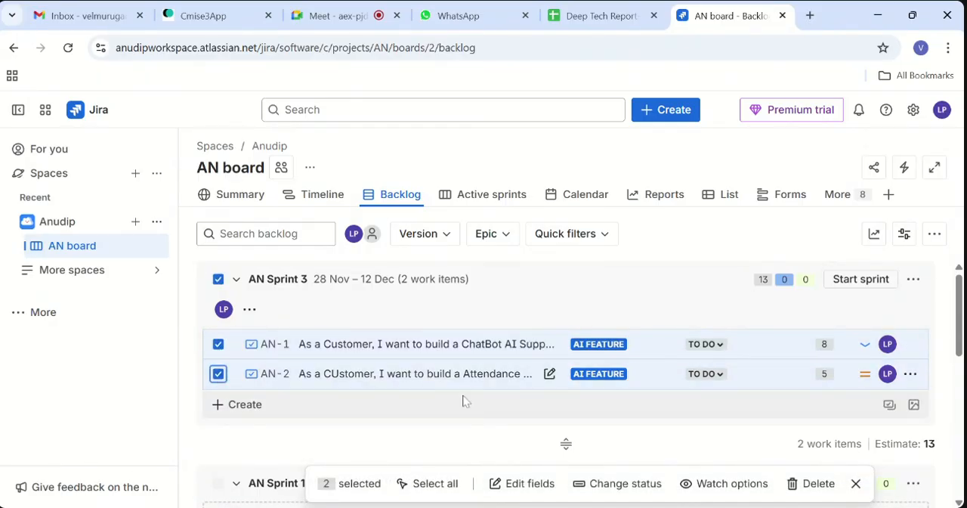
pyautogui.click(580, 487)
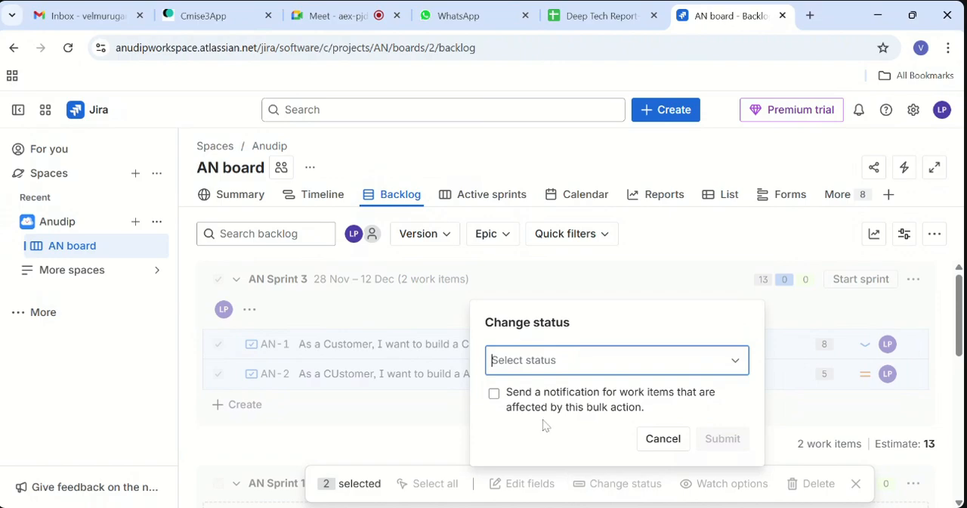
pyautogui.click(736, 361)
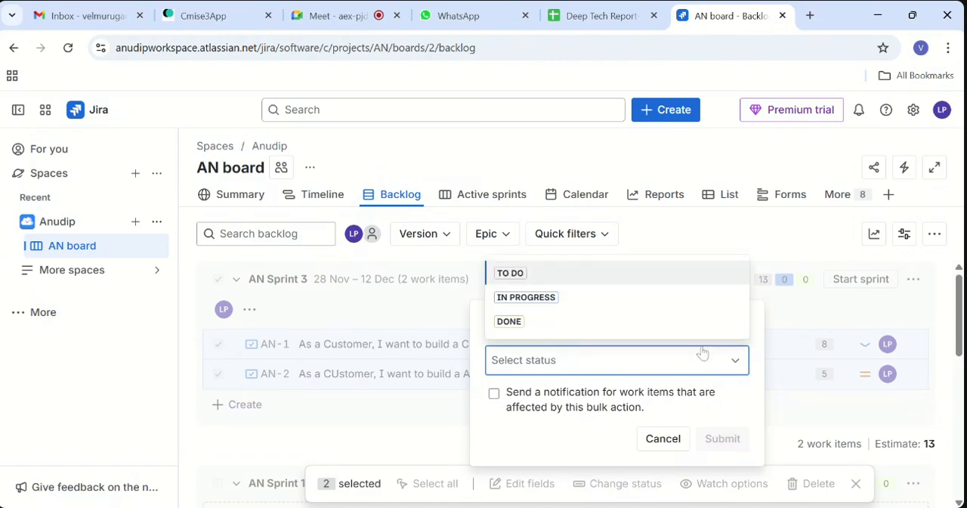
pyautogui.click(569, 302)
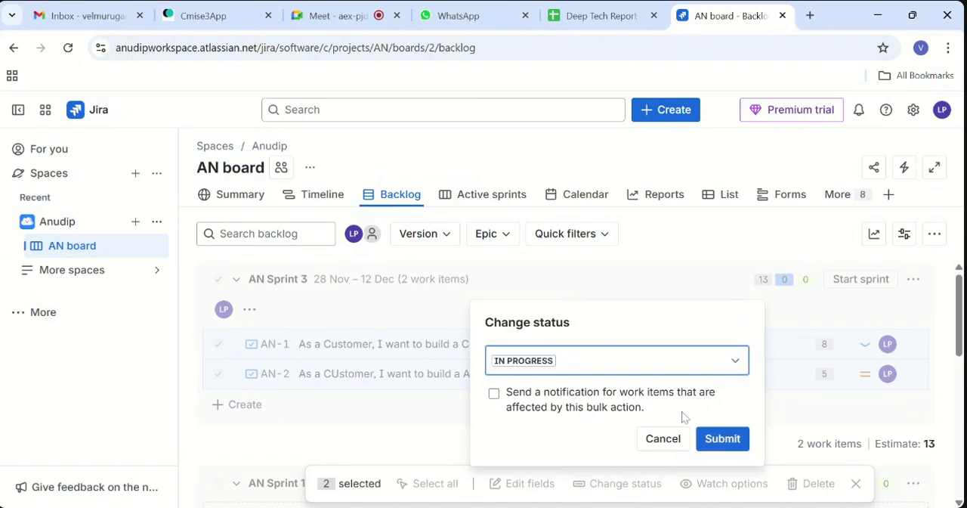
pyautogui.click(725, 366)
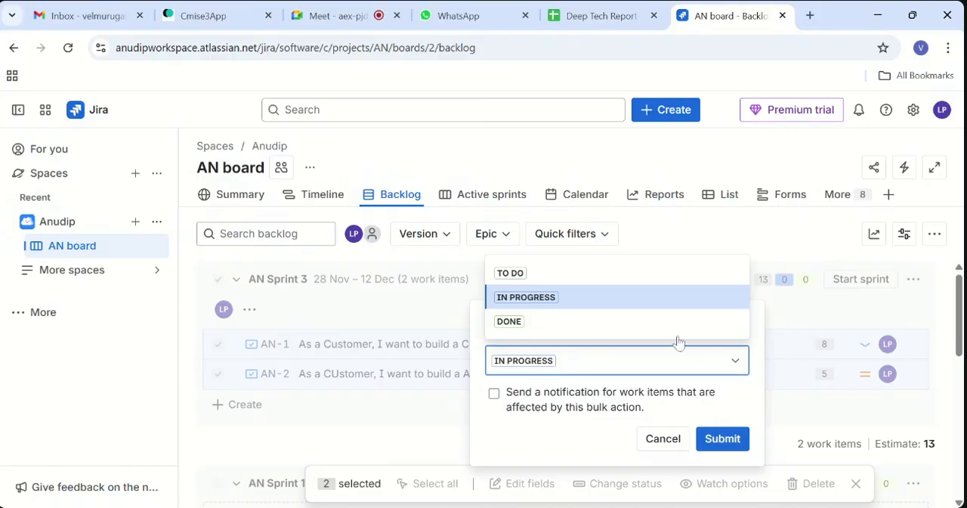
pyautogui.click(604, 276)
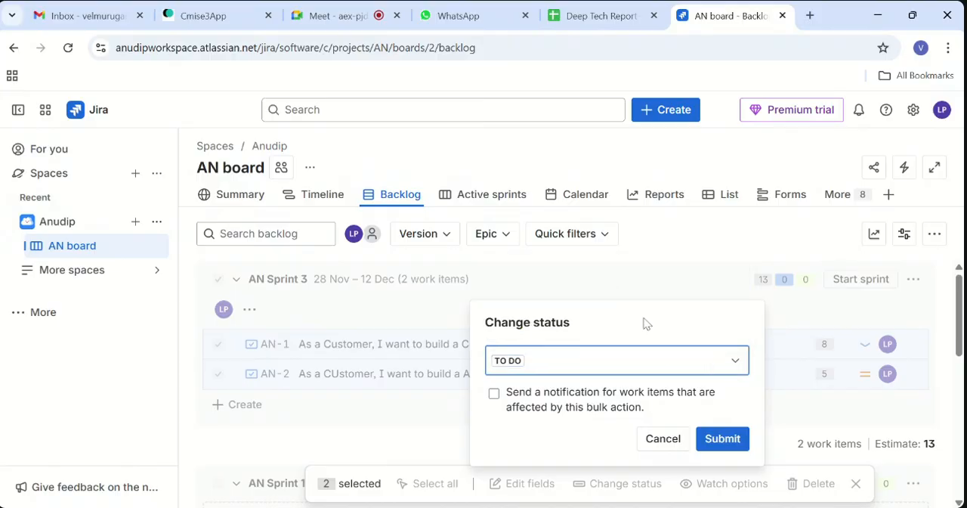
pyautogui.click(724, 442)
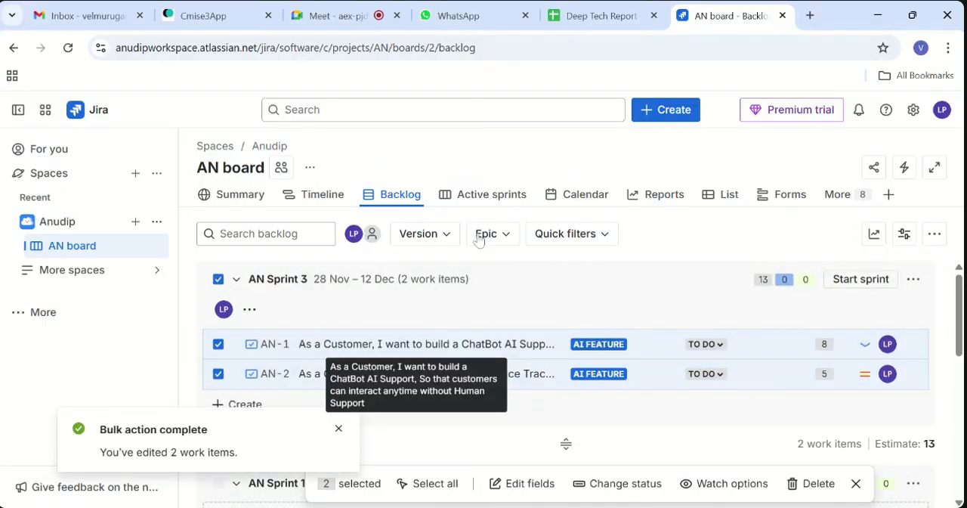
# - Reload the Active sprints board, and view the details of AN Sprint 3 in the November 2025 calendar
pyautogui.click(475, 201)
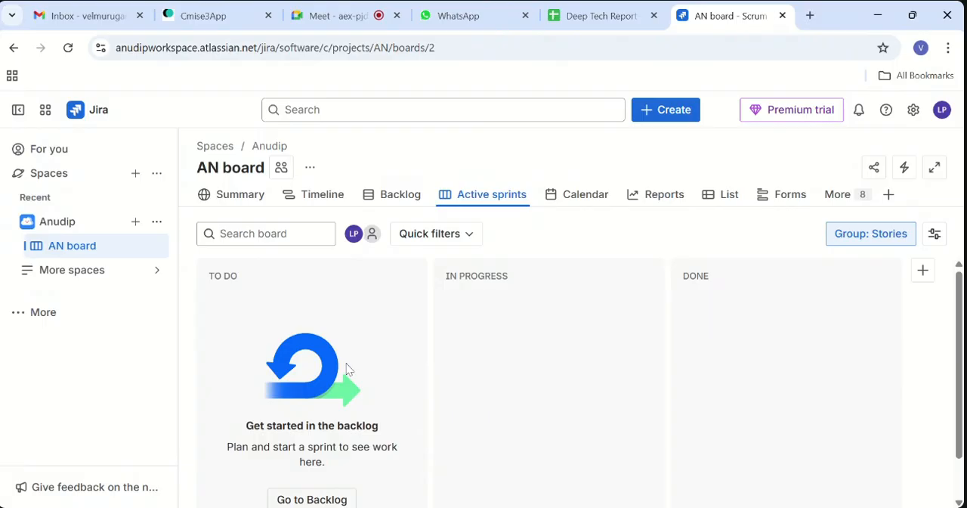
pyautogui.press('F5')
pyautogui.click(588, 203)
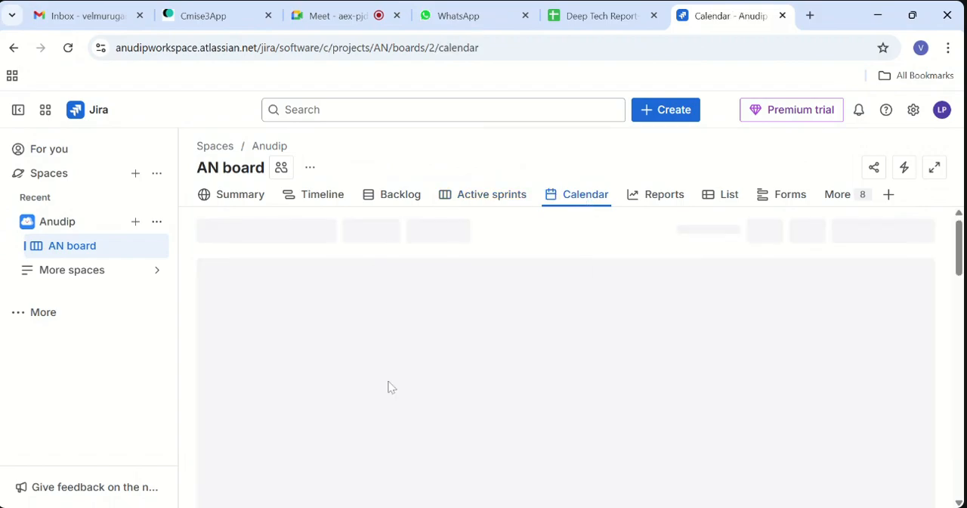
pyautogui.scroll(-1, 484, 389)
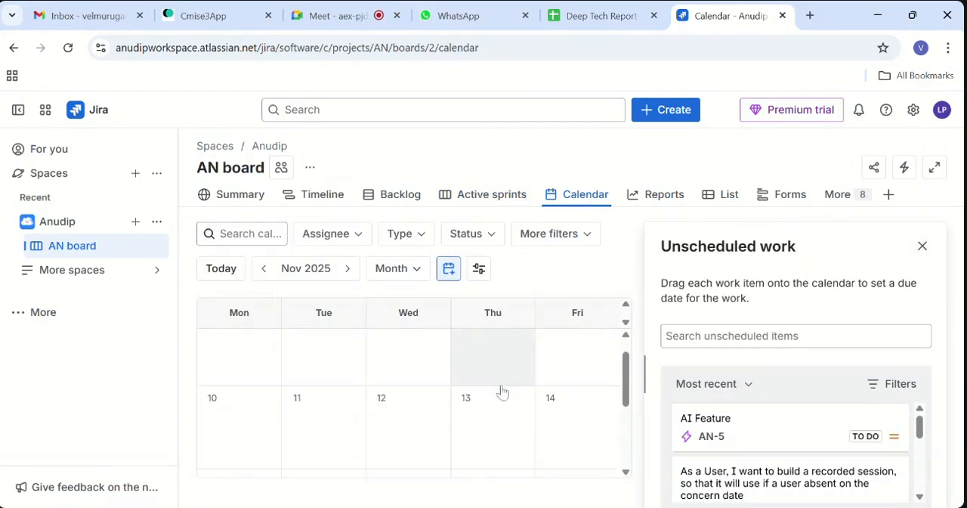
pyautogui.scroll(-4, 503, 391)
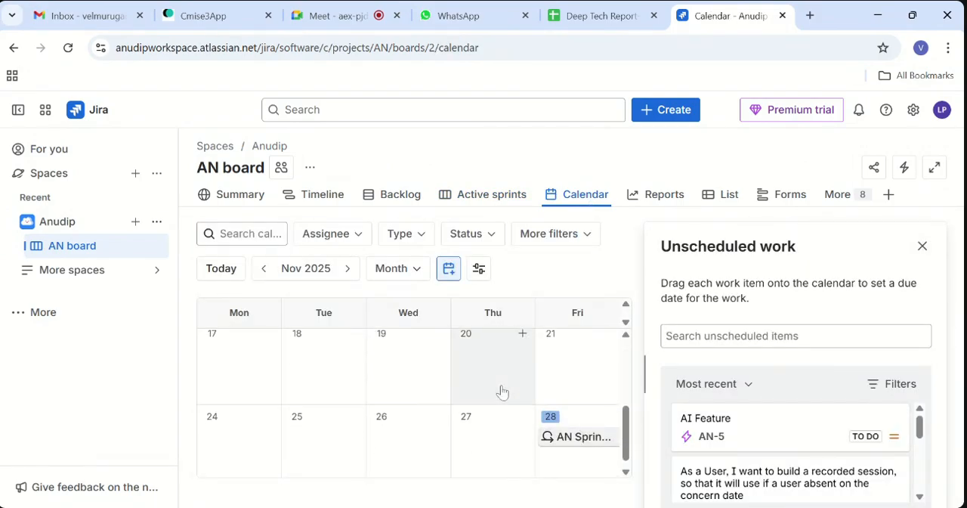
pyautogui.click(574, 429)
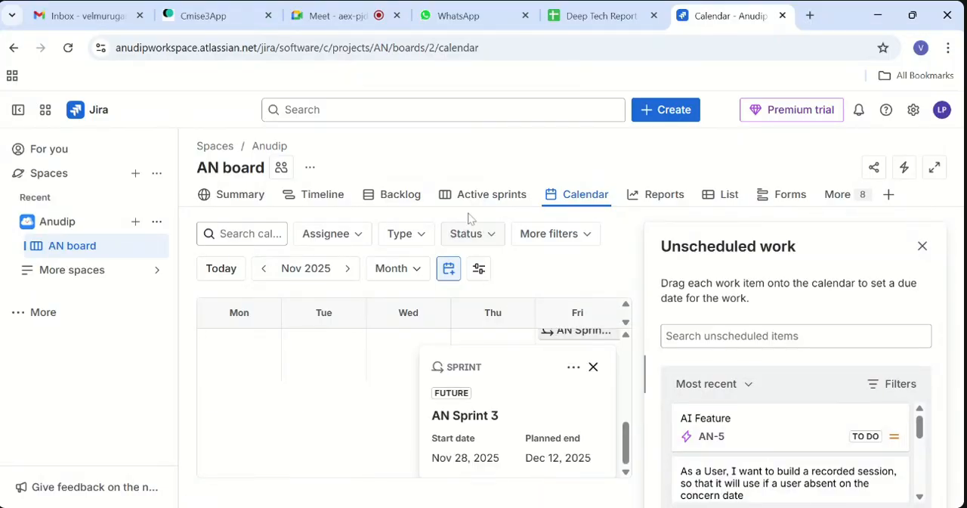
# - Move the In Progress column of the Active sprints board after the Done column
pyautogui.click(490, 197)
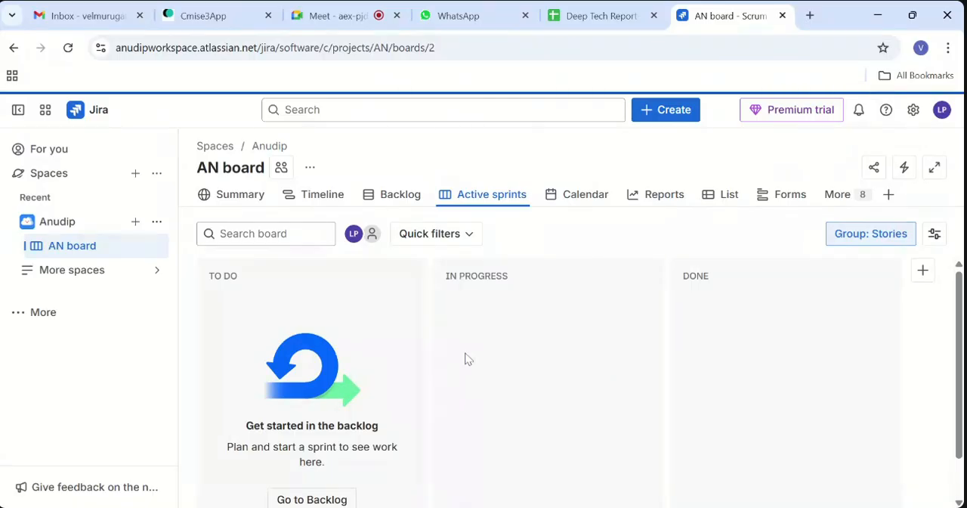
pyautogui.scroll(-1, 325, 393)
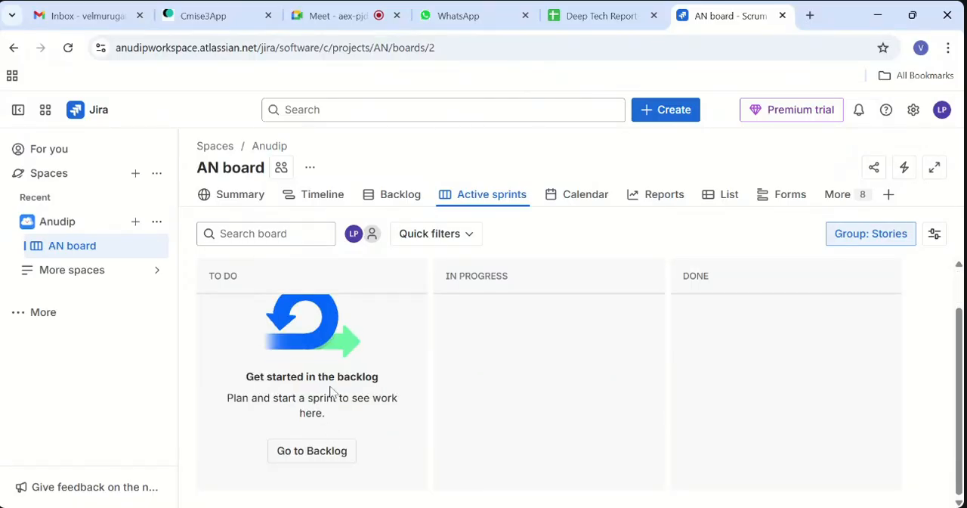
pyautogui.scroll(1, 330, 390)
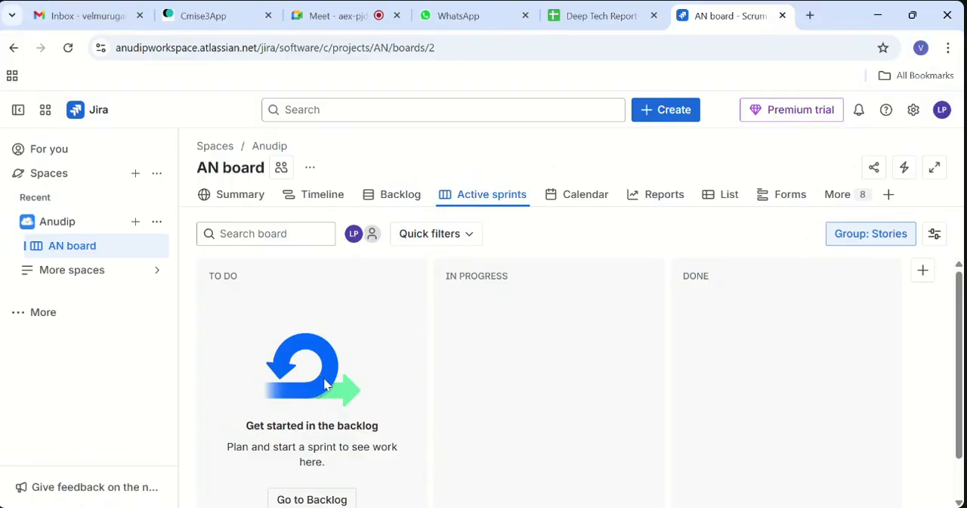
pyautogui.scroll(-1, 592, 397)
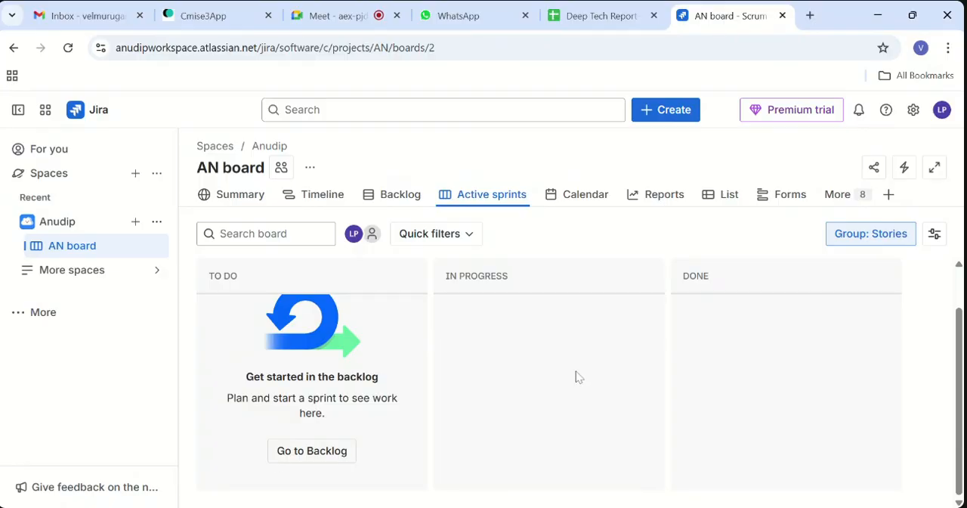
pyautogui.moveTo(579, 376); pyautogui.dragTo(816, 367)
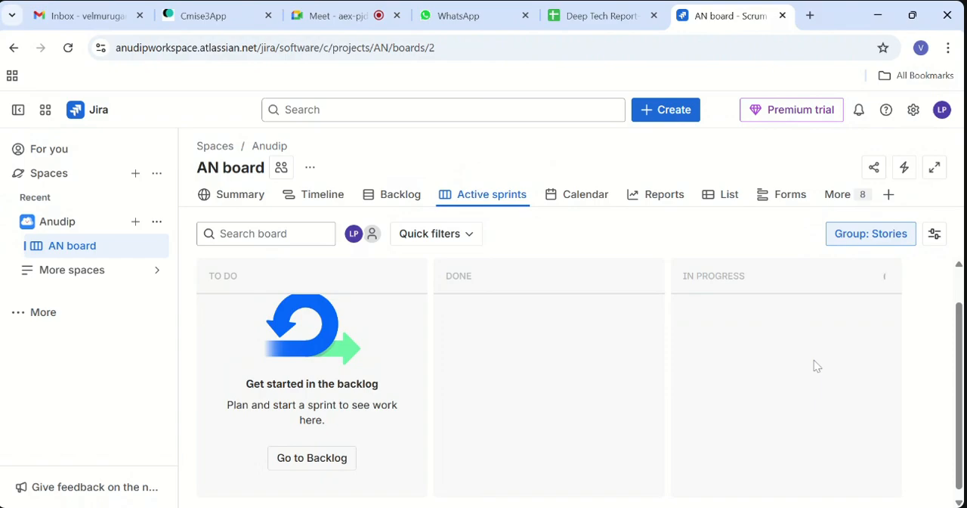
pyautogui.scroll(1, 652, 283)
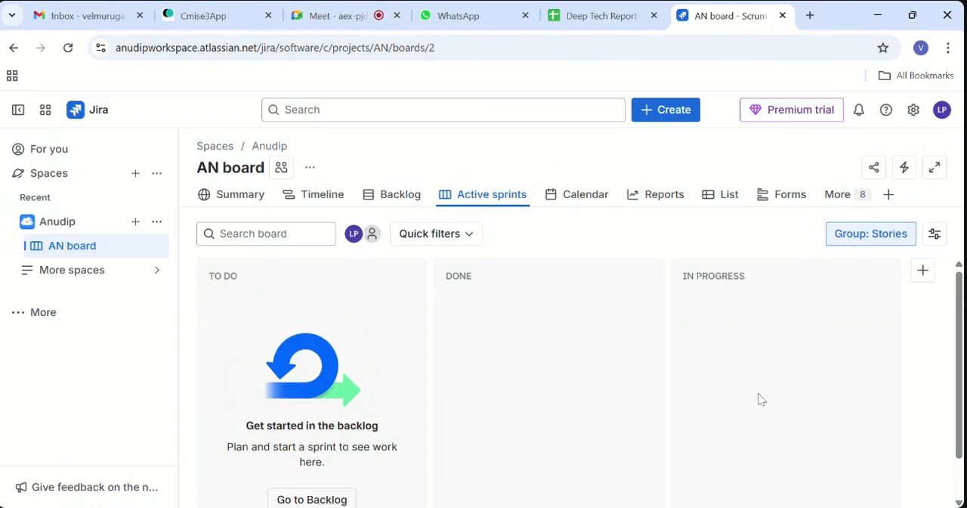
pyautogui.scroll(-1, 761, 399)
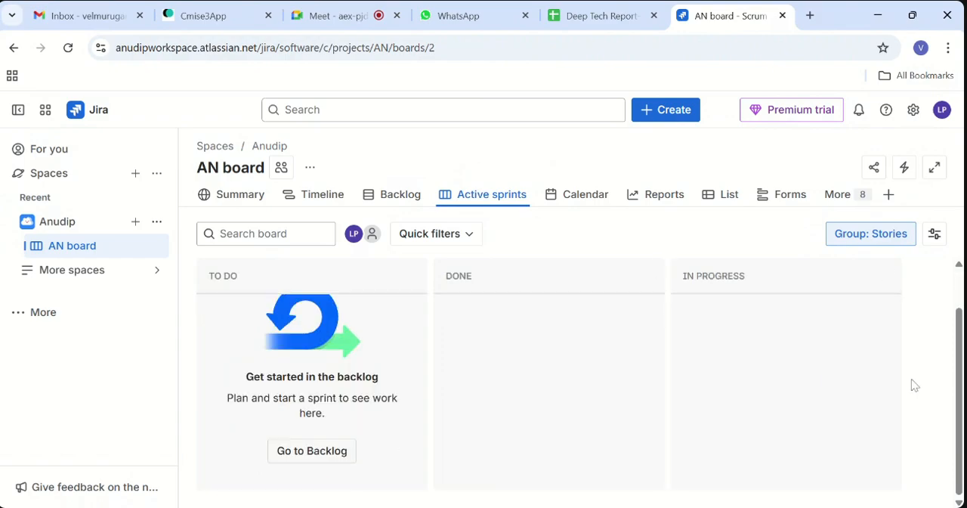
# - Review the list of work items, and examine AN Sprint 3 and the AI Feature epic on the timeline
pyautogui.click(843, 195)
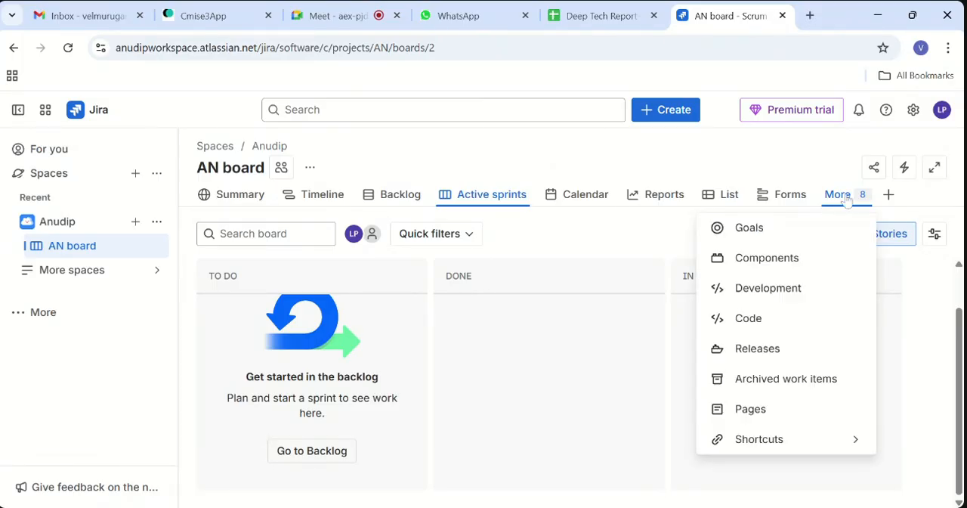
pyautogui.click(846, 198)
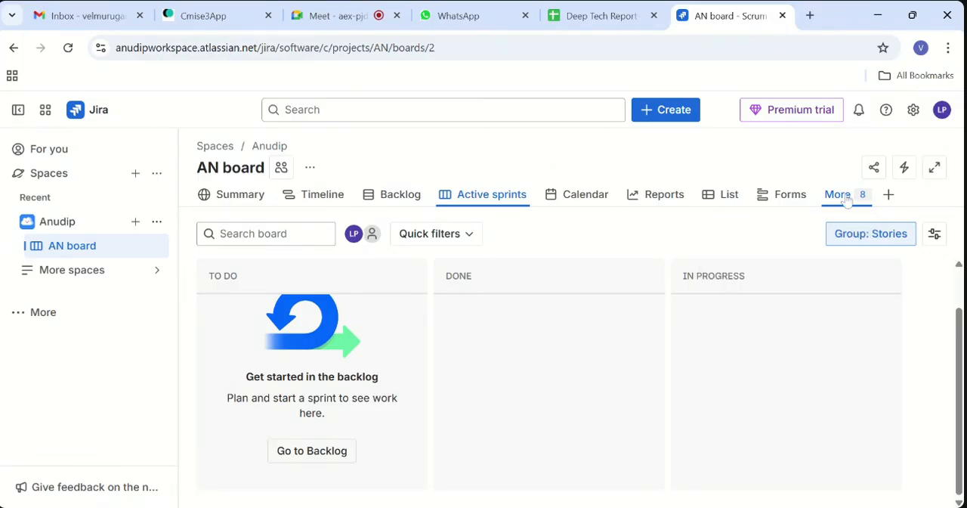
pyautogui.click(730, 195)
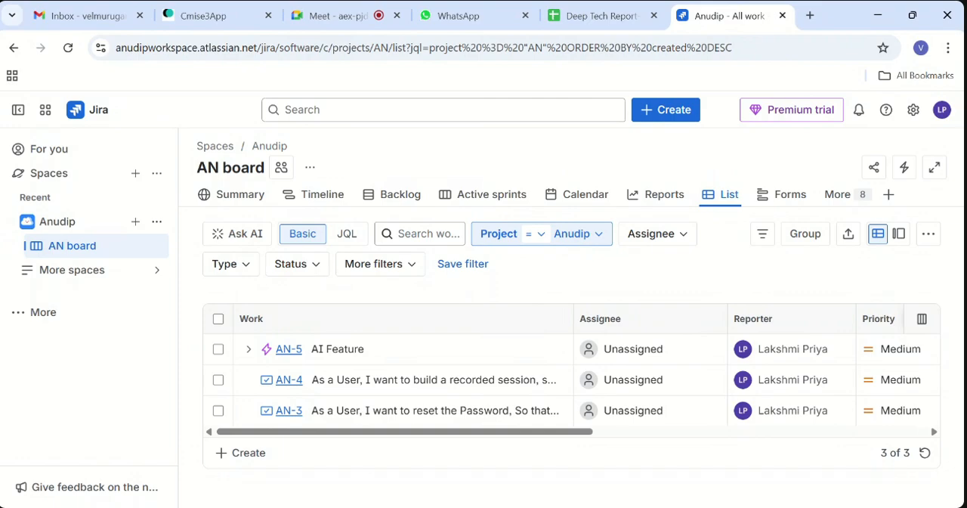
pyautogui.click(330, 197)
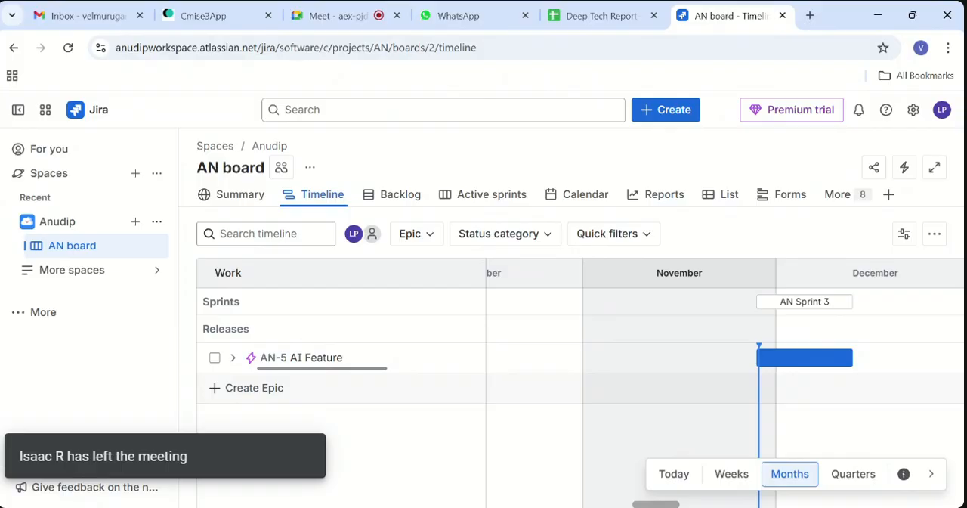
pyautogui.hscroll(-3, 582, 361)
pyautogui.hscroll(5, 582, 360)
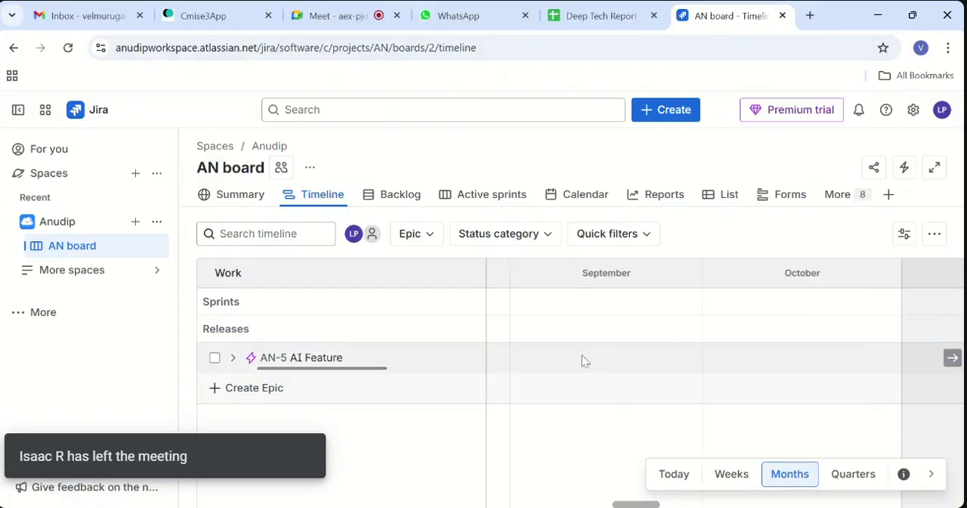
pyautogui.hscroll(2, 582, 361)
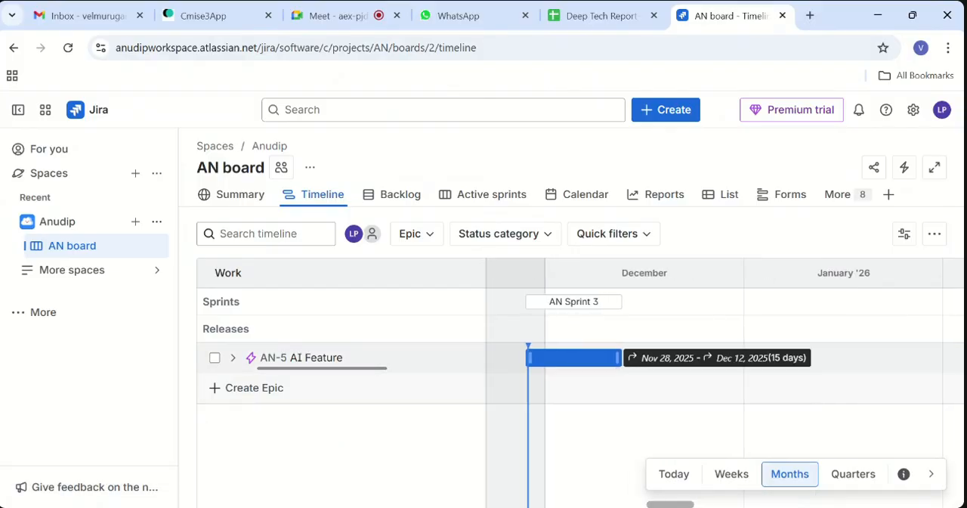
# - View the AI Feature epic from the timeline, and move the Active sprints board's In Progress column between To Do and Done
pyautogui.click(594, 370)
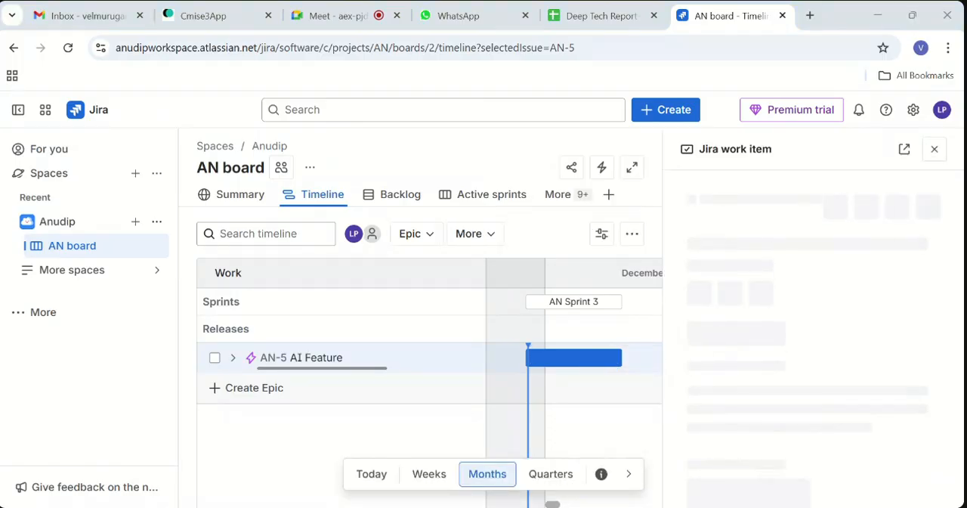
pyautogui.click(934, 149)
pyautogui.click(476, 198)
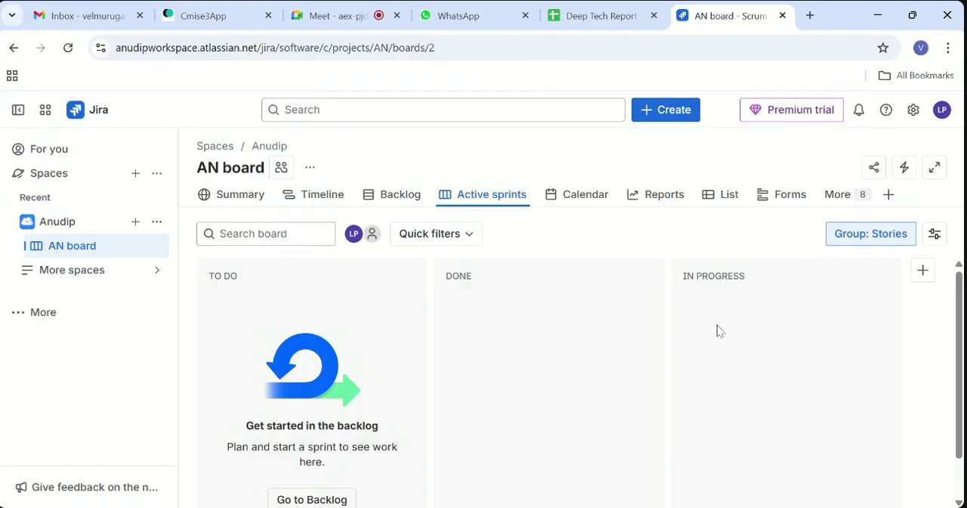
pyautogui.moveTo(717, 325); pyautogui.dragTo(855, 335)
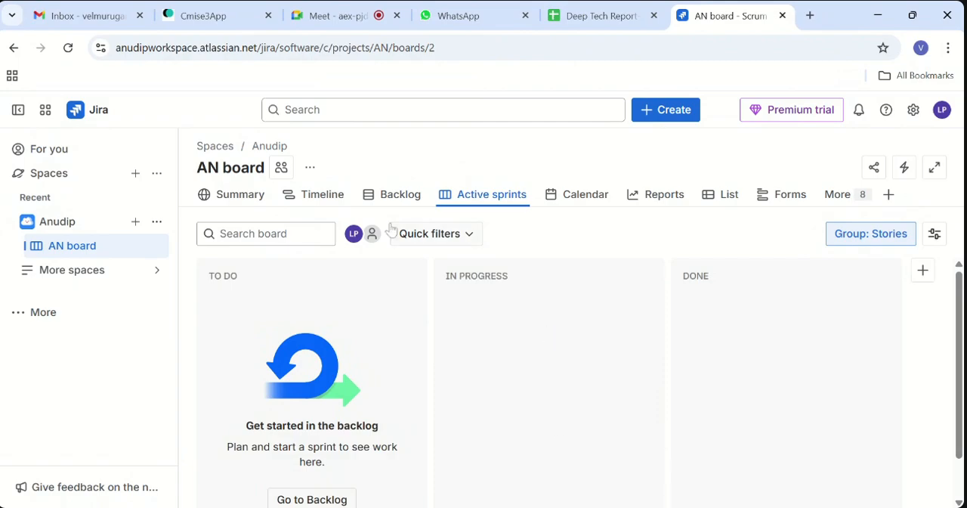
pyautogui.hotkey('alt', 'Tab')
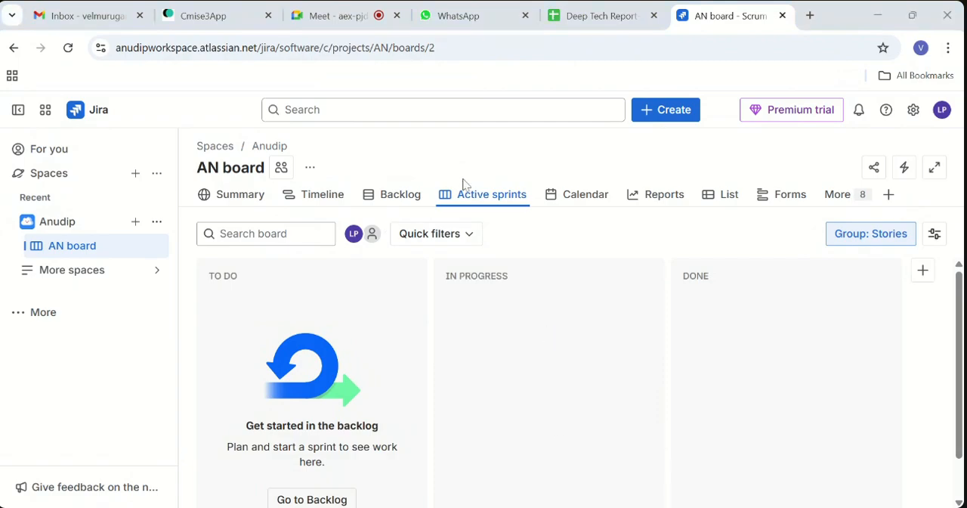
# - View work item AN-1 from the backlog down to its activity section, and open the comment editor
pyautogui.click(401, 195)
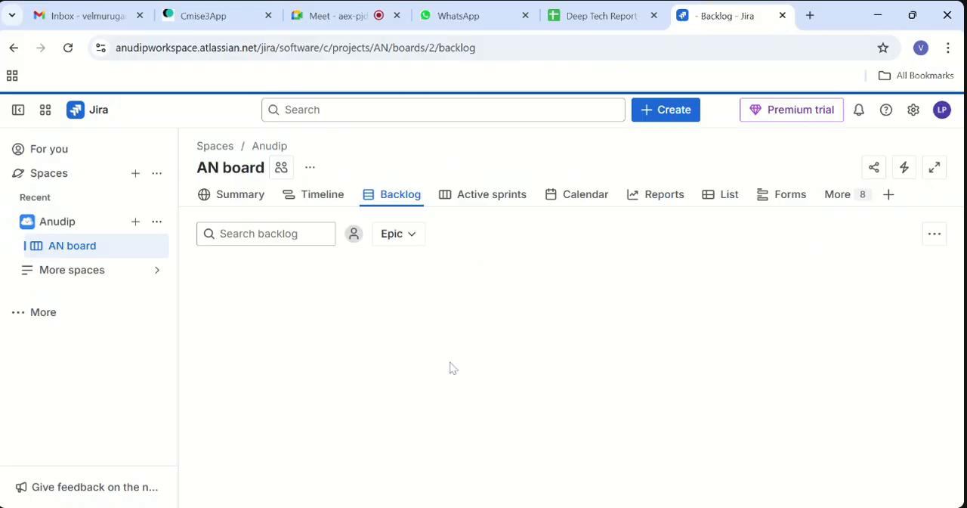
pyautogui.click(441, 357)
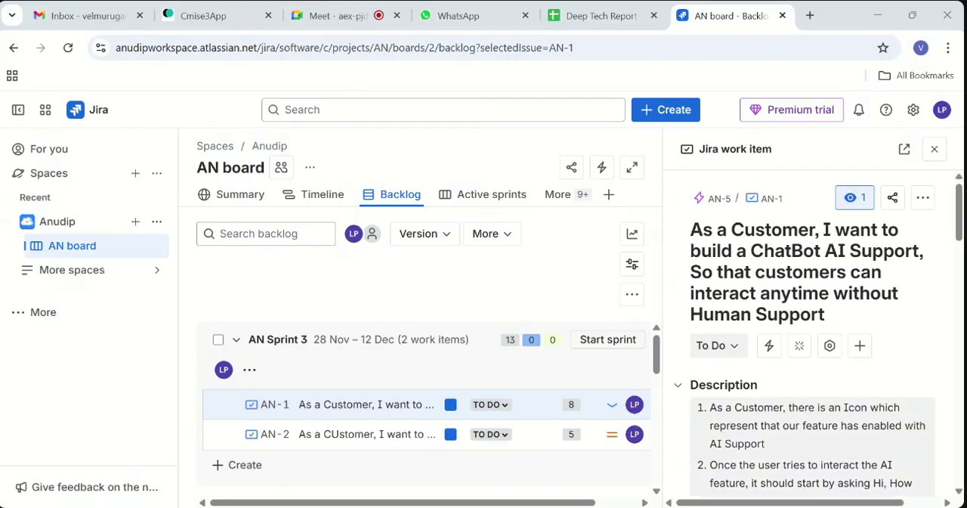
pyautogui.scroll(-10, 812, 333)
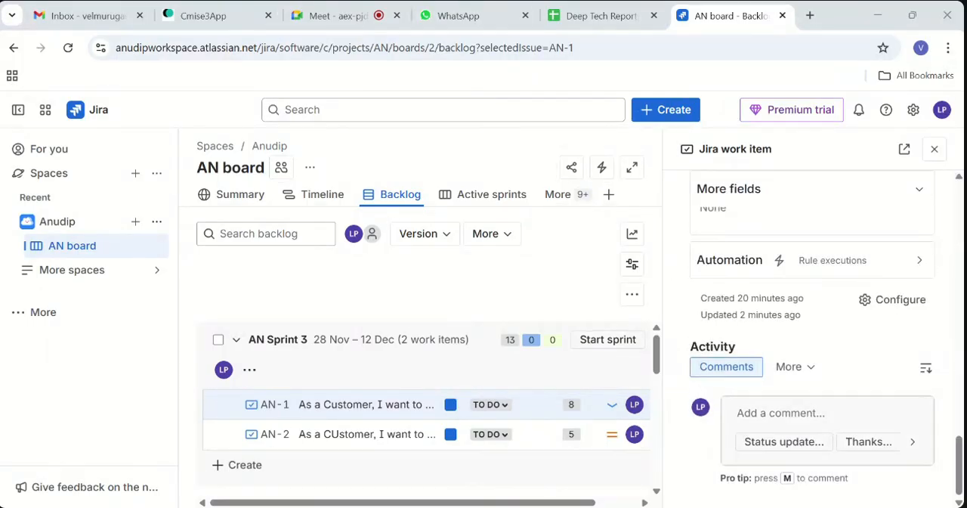
pyautogui.click(817, 424)
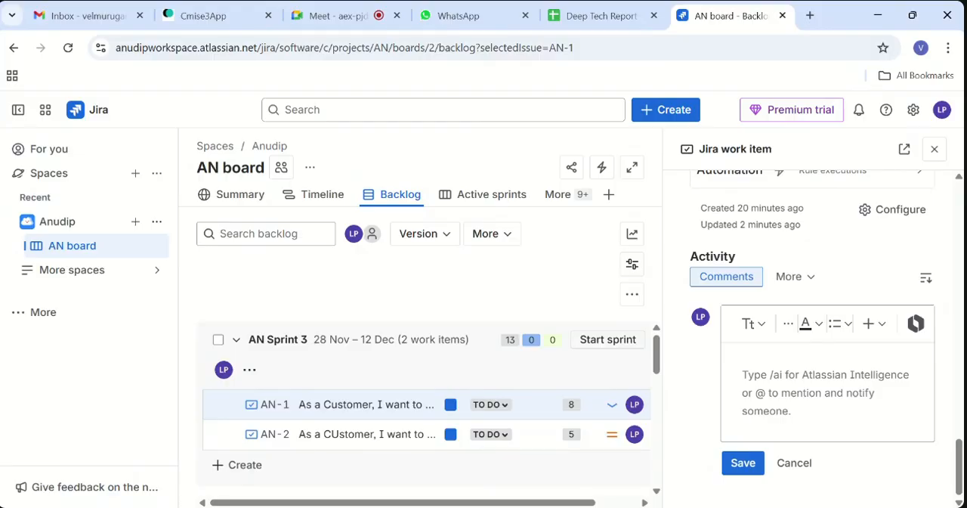
# - Start AN Sprint 3 with a duration of 2 weeks from 11/28/2025, and dismiss the resulting notification
pyautogui.click(624, 342)
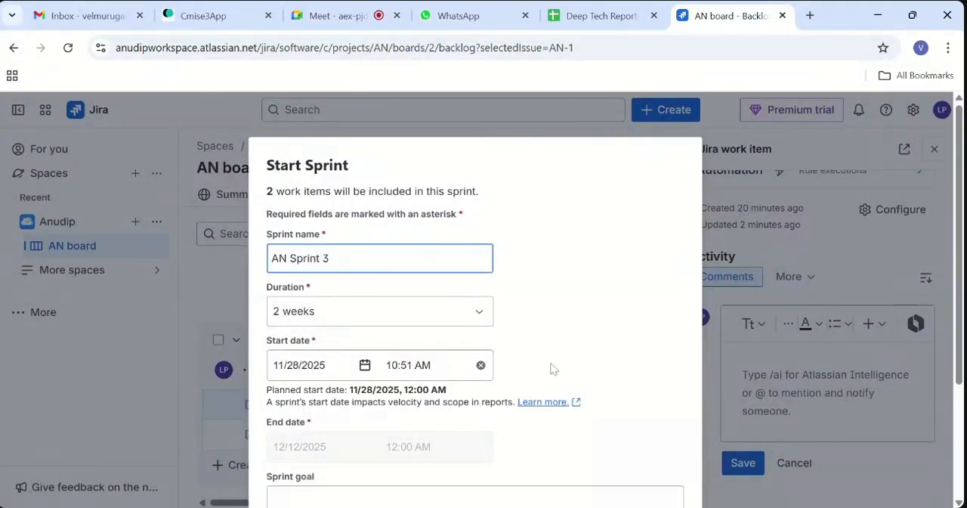
pyautogui.scroll(-3, 555, 367)
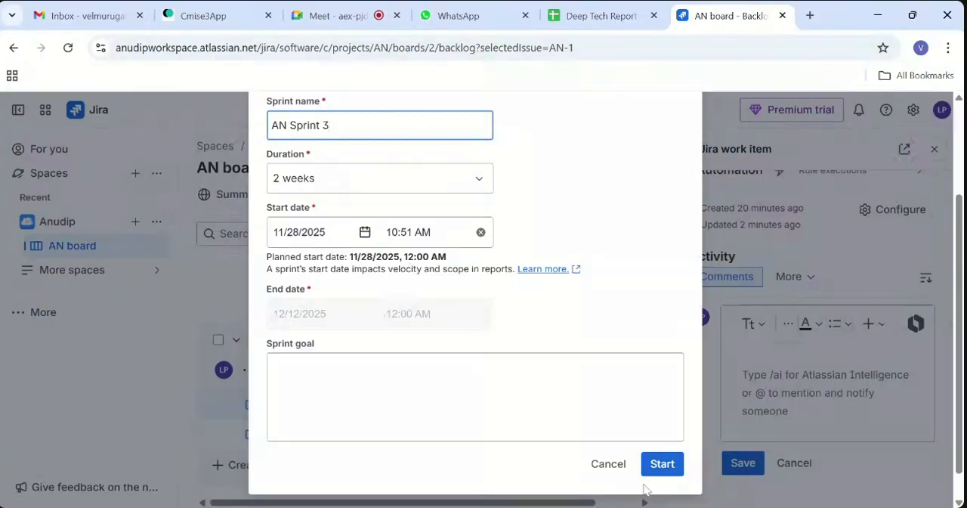
pyautogui.click(675, 474)
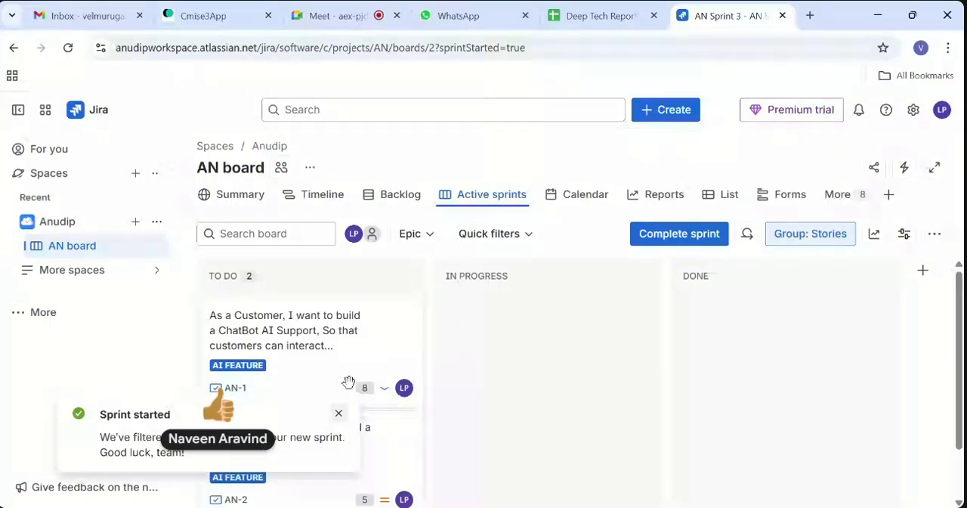
pyautogui.click(339, 416)
# - Move work item AN-1 from TO DO to IN PROGRESS on the Active sprints board
pyautogui.scroll(-2, 341, 421)
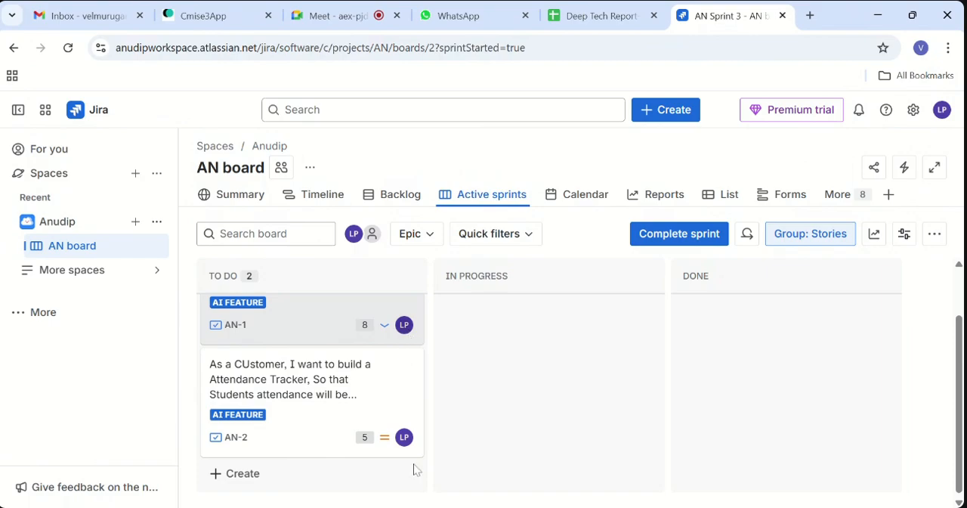
pyautogui.scroll(2, 355, 362)
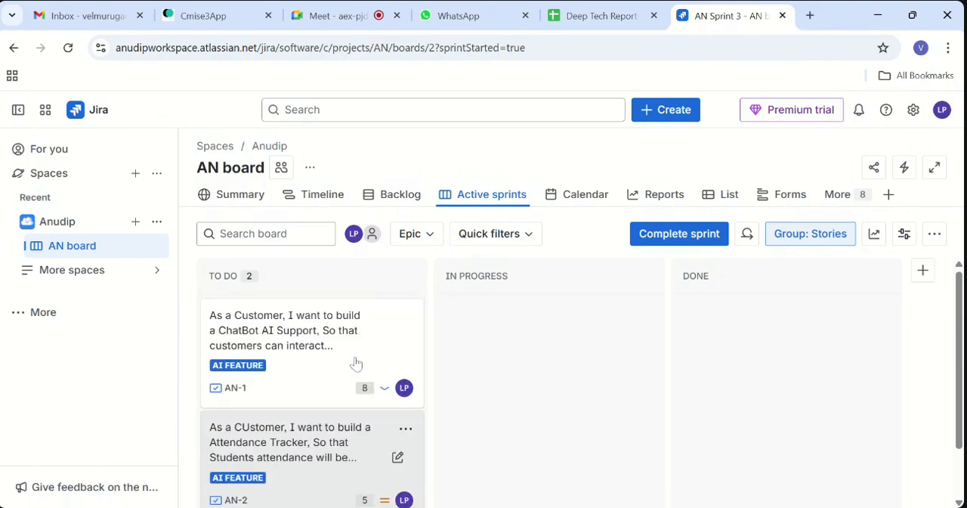
pyautogui.scroll(-1, 355, 362)
pyautogui.scroll(1, 355, 363)
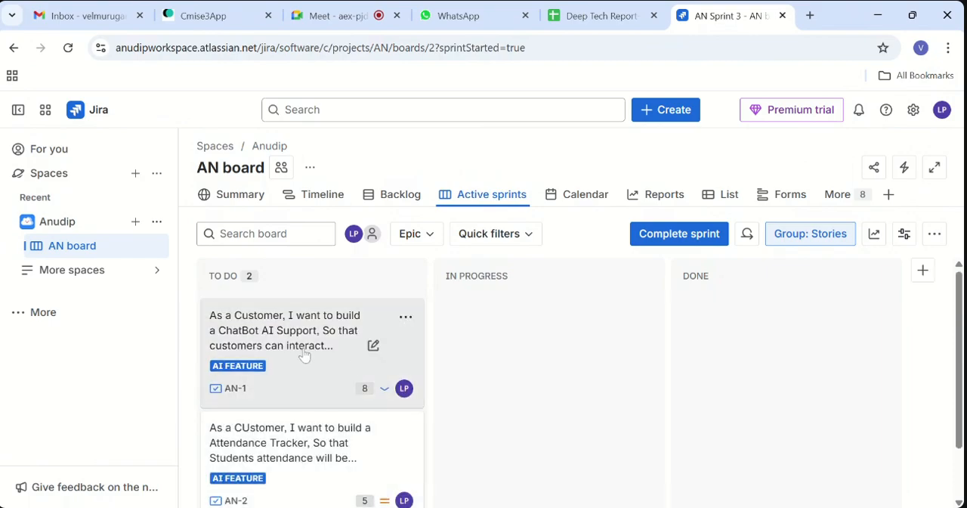
pyautogui.moveTo(469, 378); pyautogui.dragTo(543, 346)
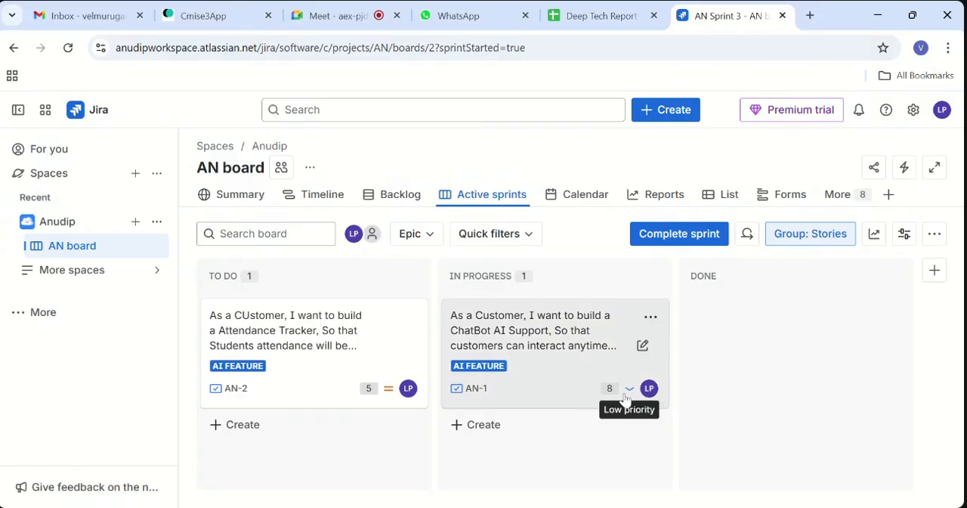
# - Check the action options of the AN-1 card, and examine the work item's status, description and details
pyautogui.click(651, 318)
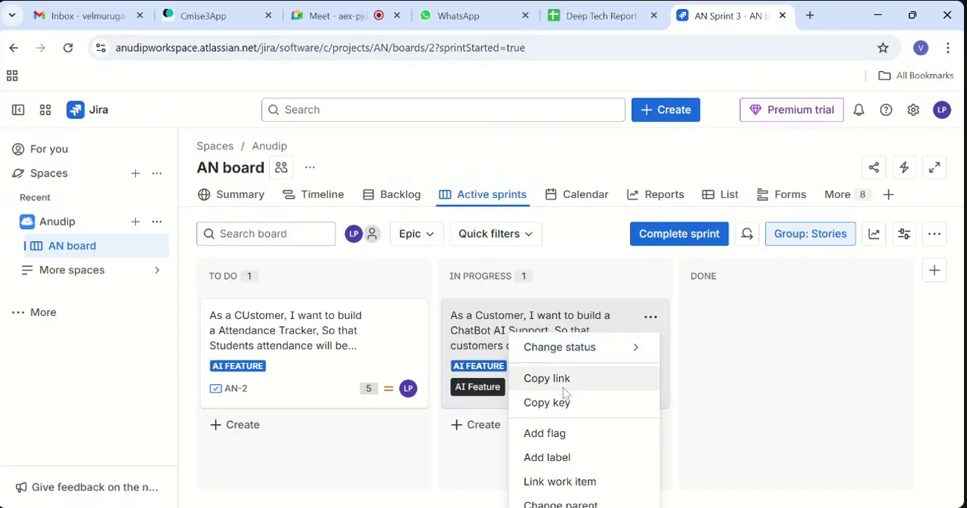
pyautogui.click(478, 475)
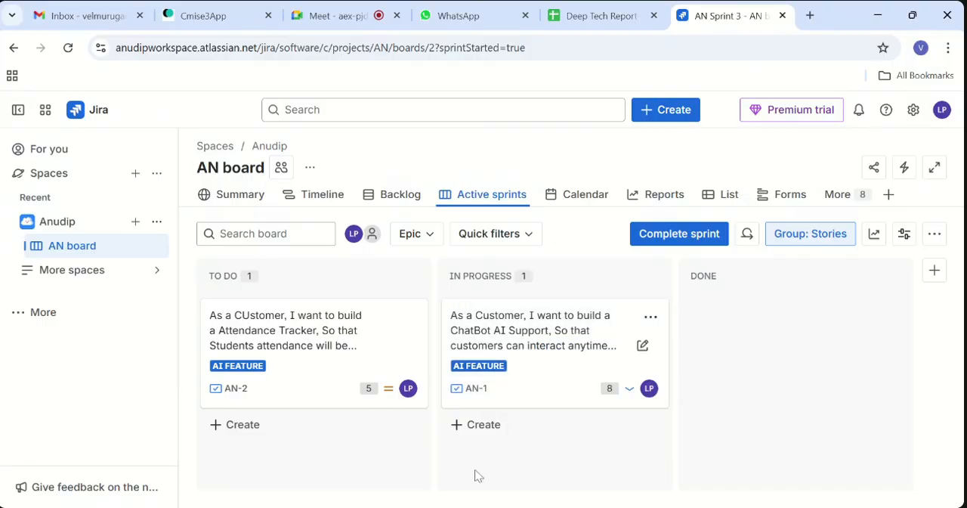
pyautogui.click(642, 346)
pyautogui.click(597, 397)
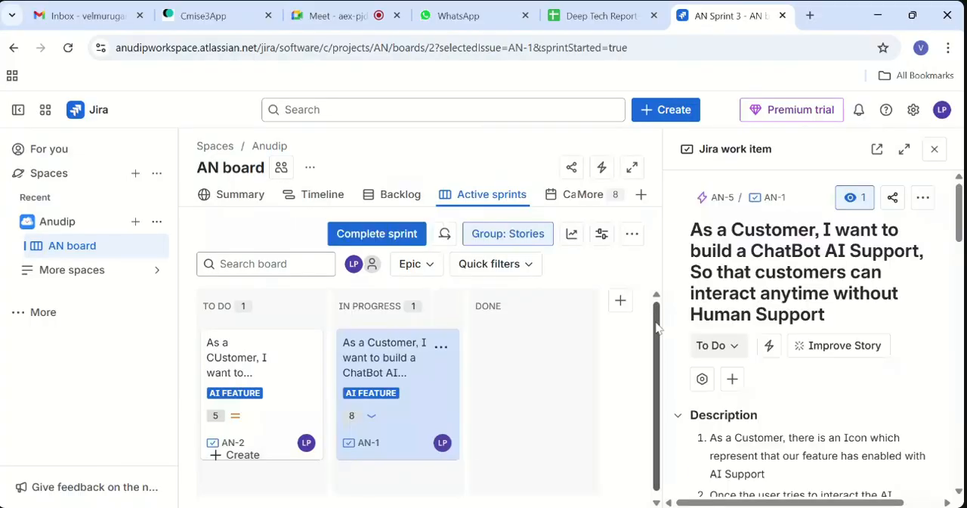
pyautogui.scroll(-10, 733, 271)
pyautogui.scroll(10, 848, 372)
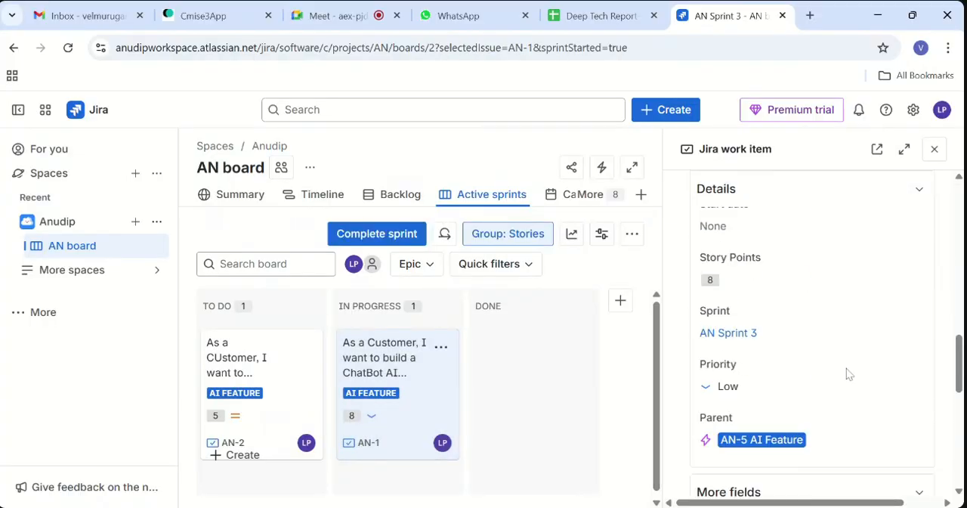
pyautogui.scroll(-5, 848, 372)
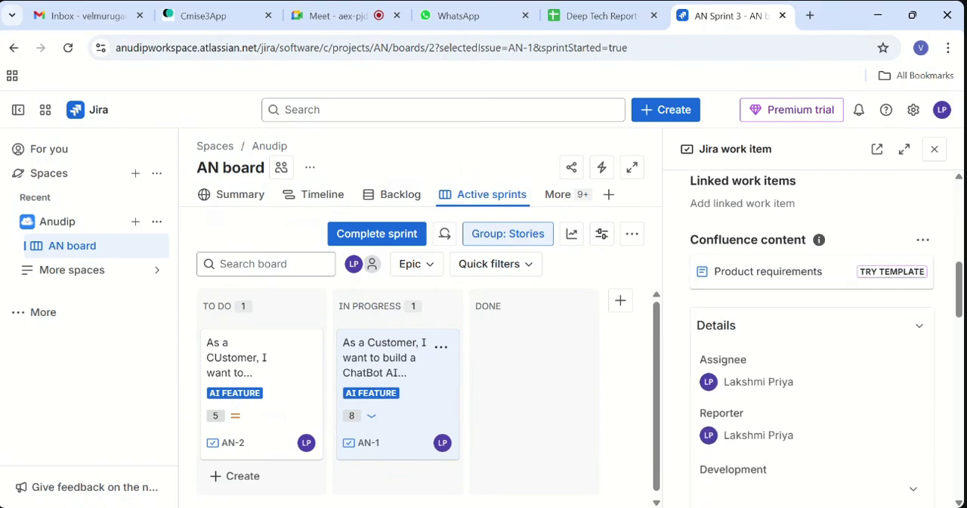
pyautogui.scroll(5, 826, 334)
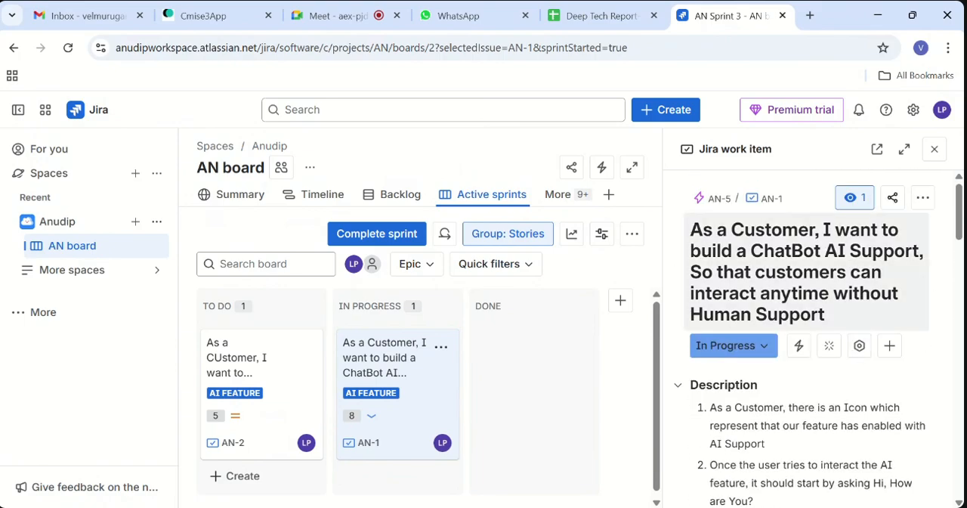
pyautogui.scroll(-4, 858, 351)
pyautogui.scroll(3, 858, 351)
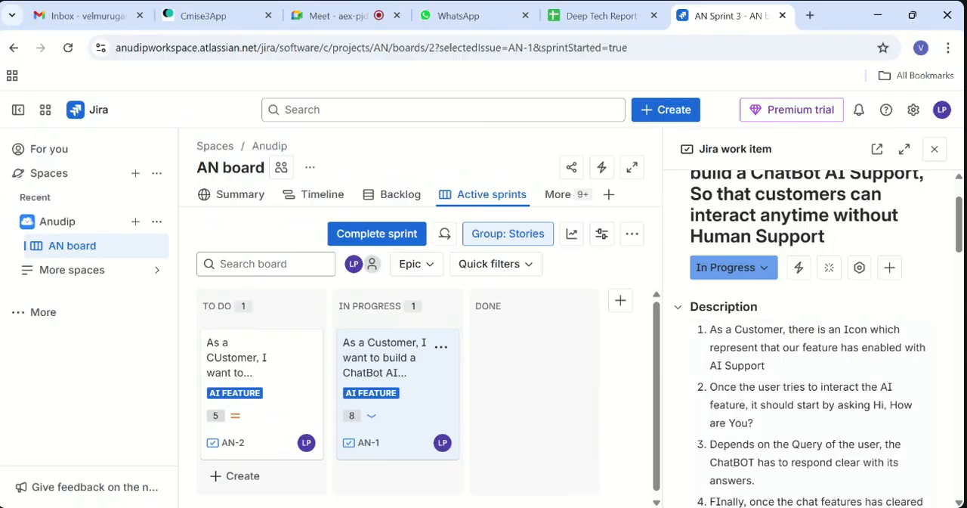
# - Look through the options for adding or creating related work on AN-1
pyautogui.click(889, 267)
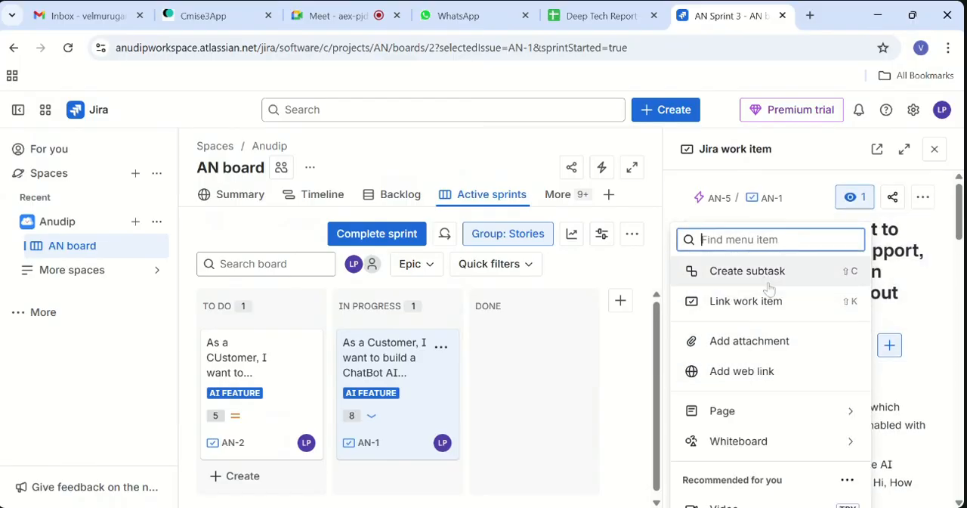
pyautogui.scroll(-2, 767, 313)
pyautogui.scroll(-1, 774, 313)
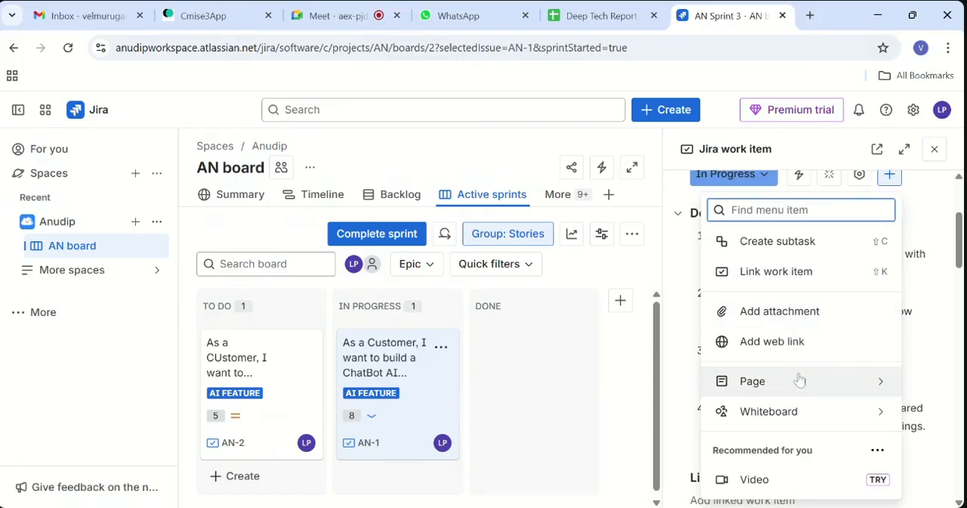
pyautogui.scroll(-2, 800, 380)
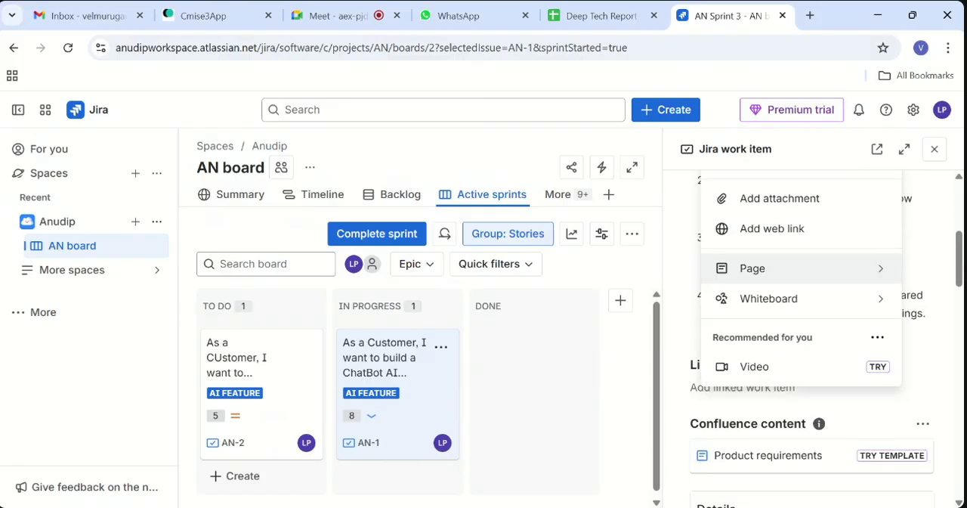
pyautogui.click(929, 408)
# - Review AN-1's details, additional fields, activity section and description
pyautogui.scroll(-5, 928, 409)
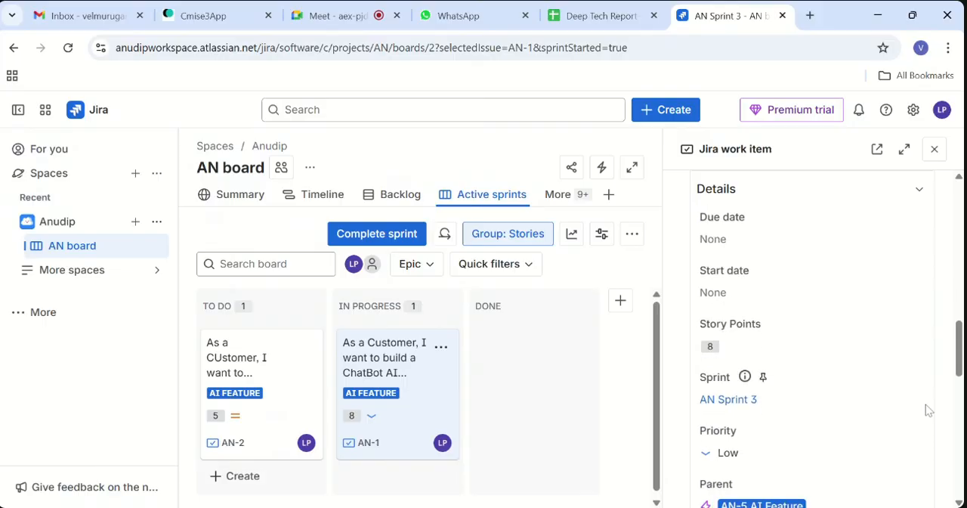
pyautogui.scroll(-8, 926, 404)
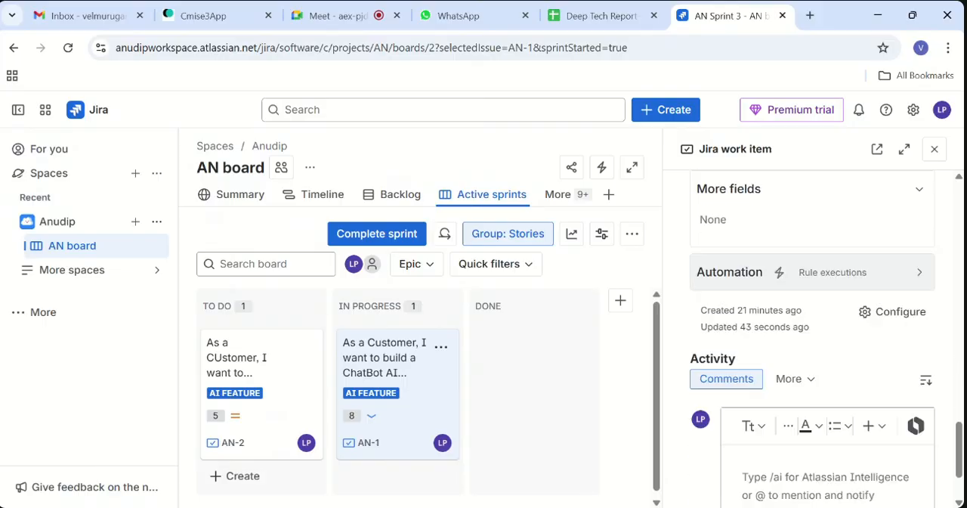
pyautogui.scroll(-2, 813, 340)
pyautogui.scroll(5, 813, 340)
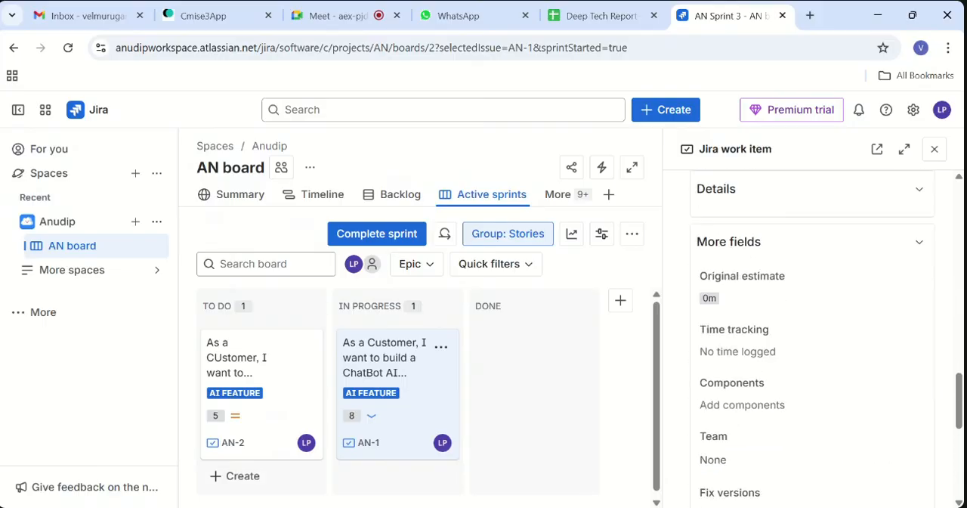
pyautogui.scroll(4, 812, 340)
pyautogui.scroll(-3, 813, 340)
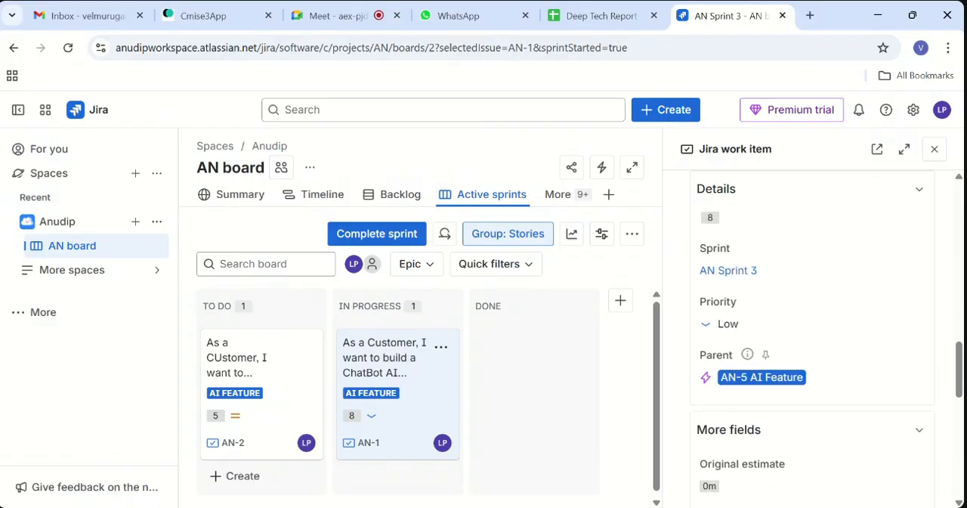
pyautogui.scroll(-1, 813, 340)
pyautogui.scroll(8, 812, 340)
pyautogui.scroll(-2, 813, 340)
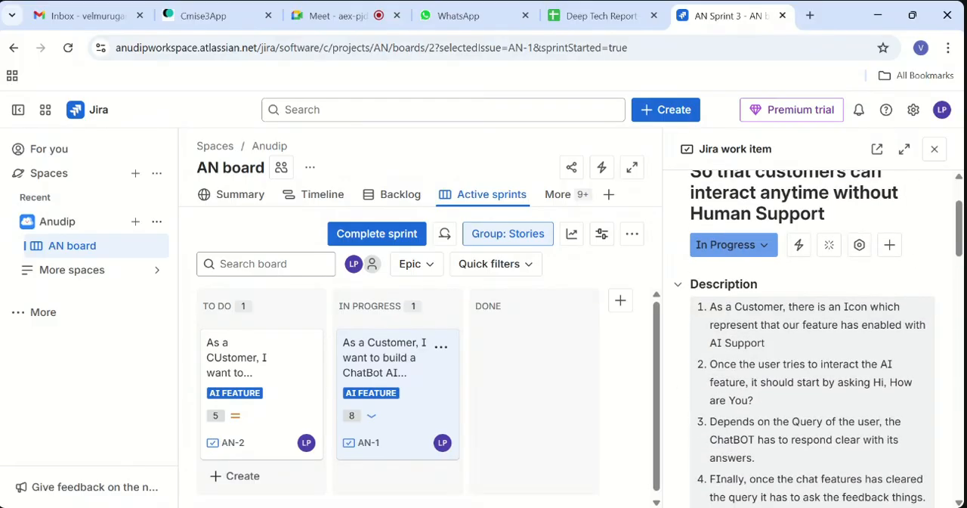
pyautogui.scroll(-1, 805, 361)
pyautogui.scroll(3, 805, 361)
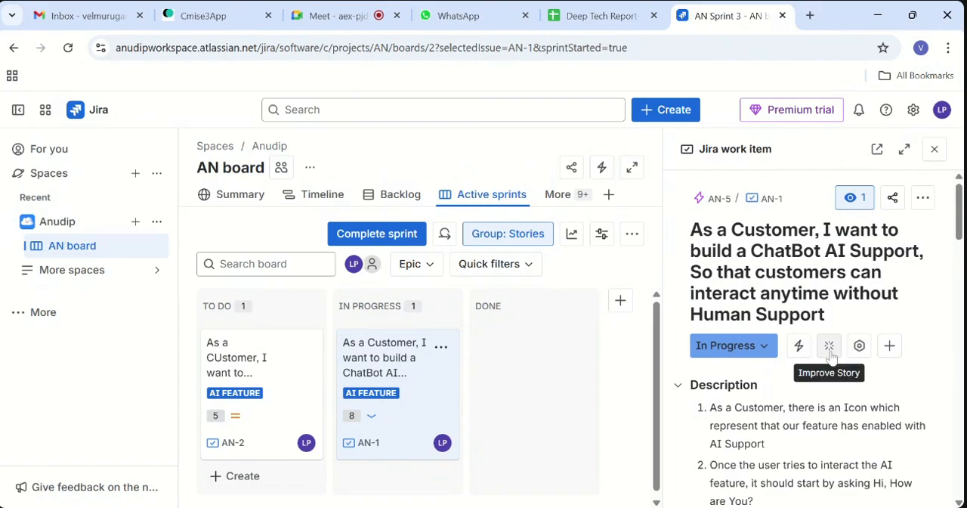
# - Recheck AN-1's related-work options, and examine its linked work items, sprint, priority and parent fields
pyautogui.click(888, 348)
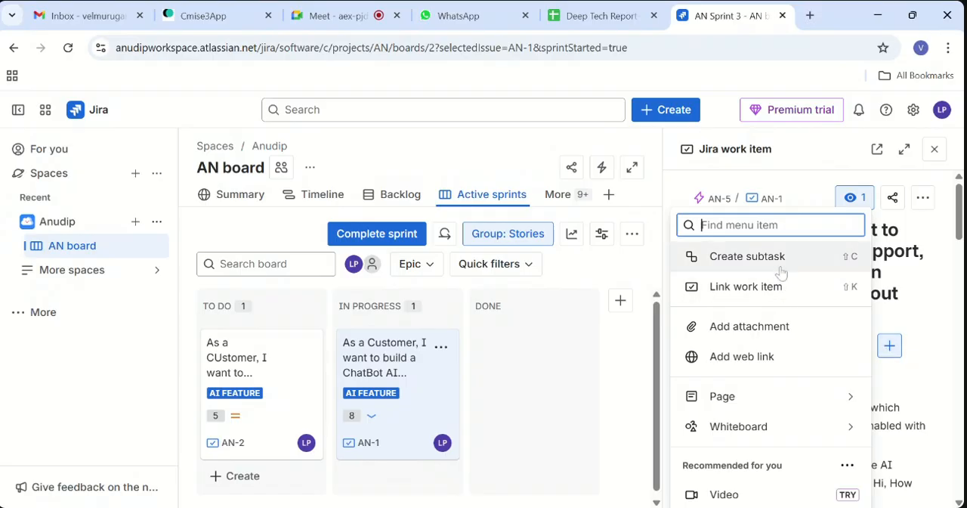
pyautogui.scroll(-3, 798, 349)
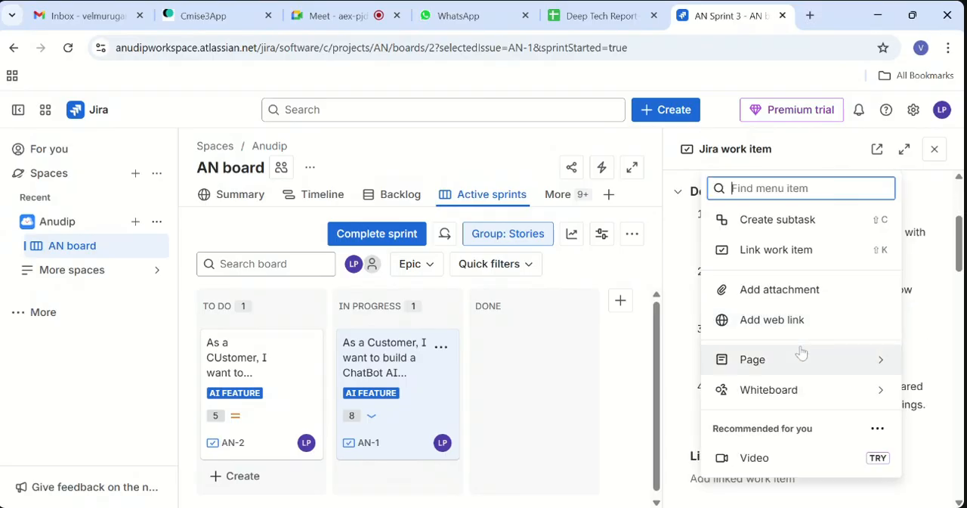
pyautogui.scroll(-1, 802, 353)
pyautogui.click(881, 439)
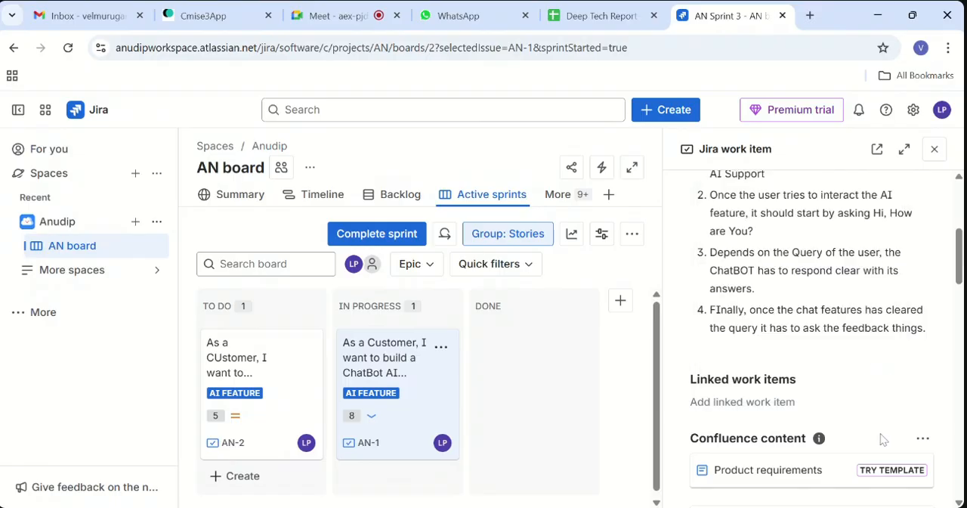
pyautogui.scroll(-8, 883, 440)
pyautogui.scroll(-6, 883, 439)
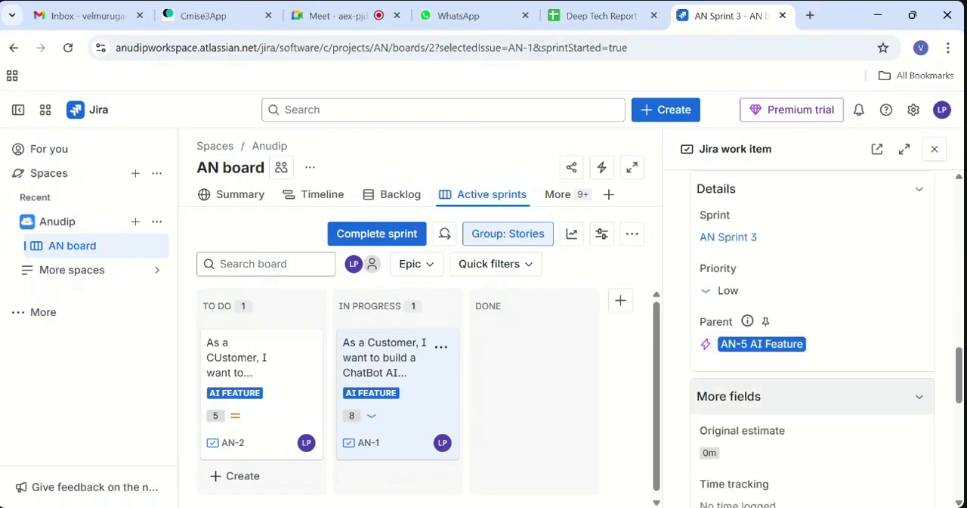
# - Review AN-1's remaining fields and activity section, and close the work item's details
pyautogui.scroll(-4, 882, 439)
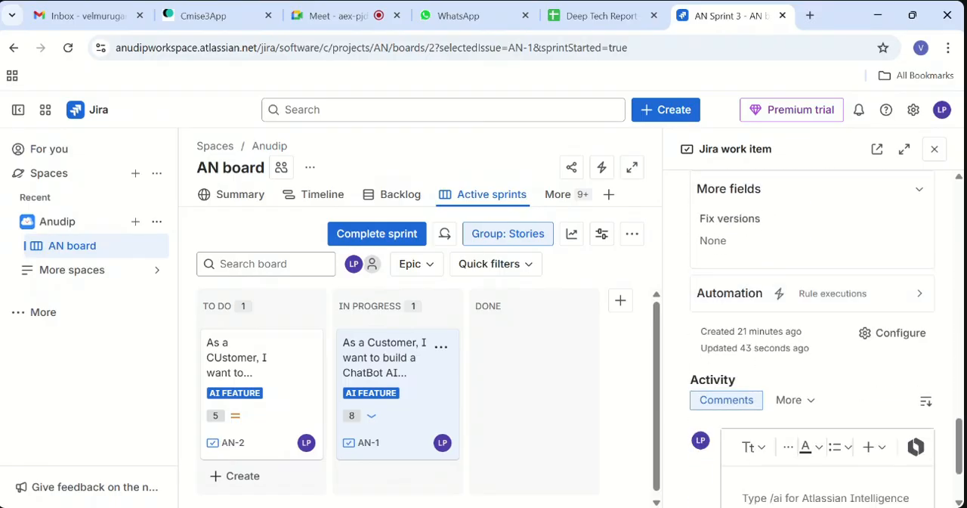
pyautogui.scroll(18, 906, 178)
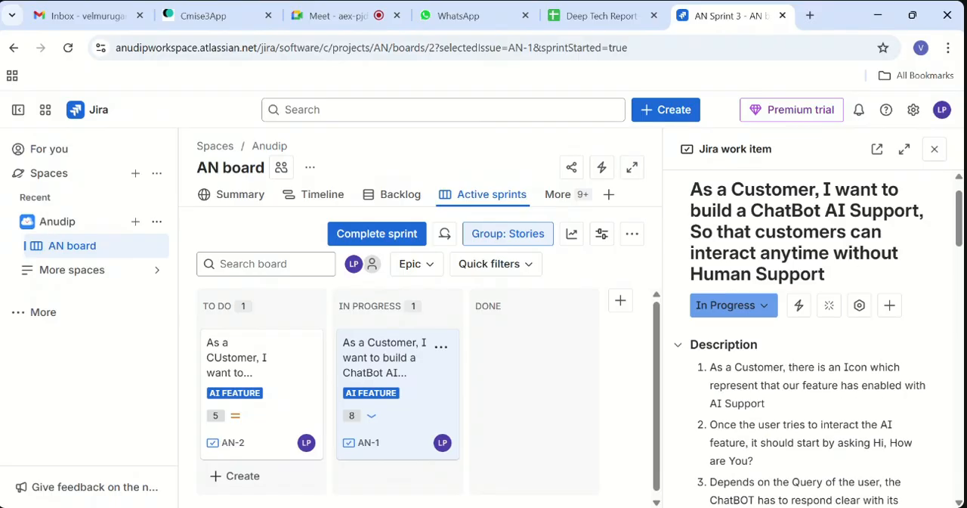
pyautogui.click(935, 158)
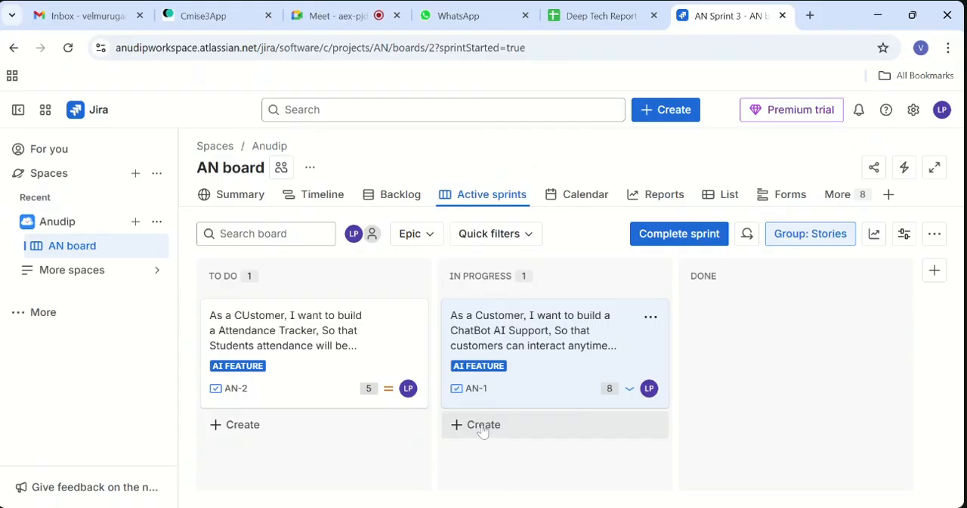
# - Create a bug titled "THis is the BUg" in the In Progress column, assigned to the signed-in user
pyautogui.click(483, 426)
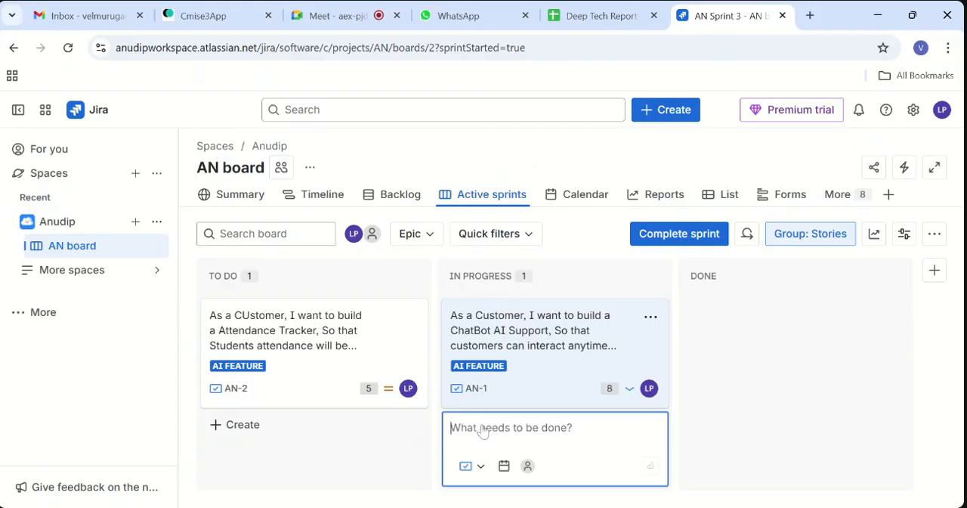
pyautogui.click(464, 465)
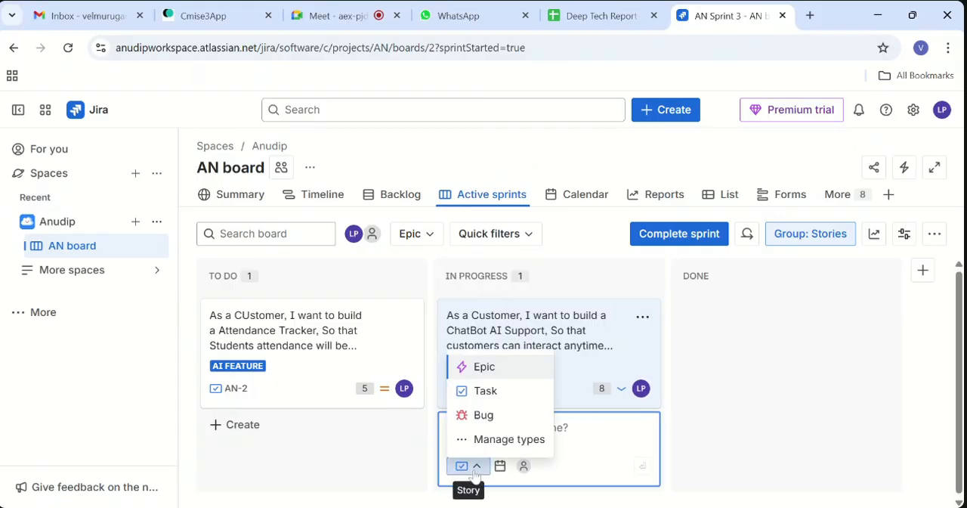
pyautogui.click(482, 416)
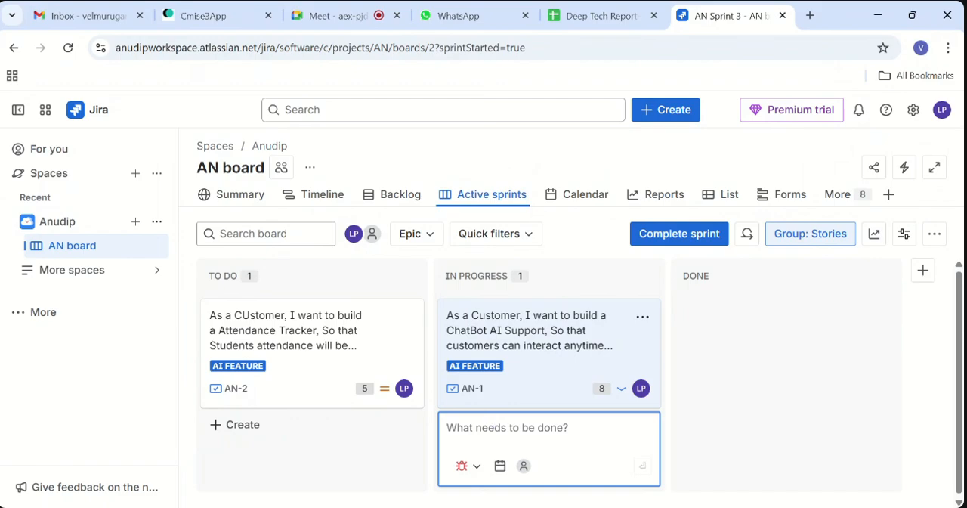
pyautogui.click(524, 466)
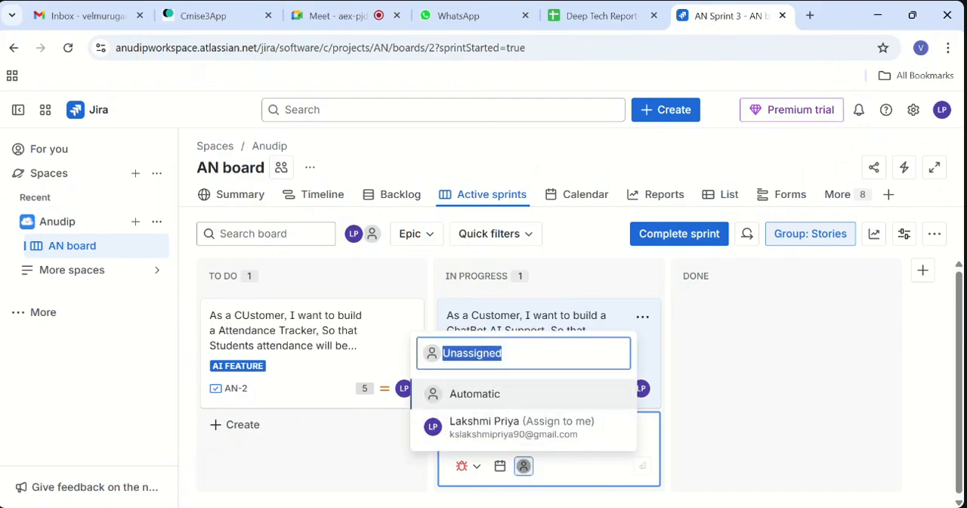
pyautogui.click(523, 425)
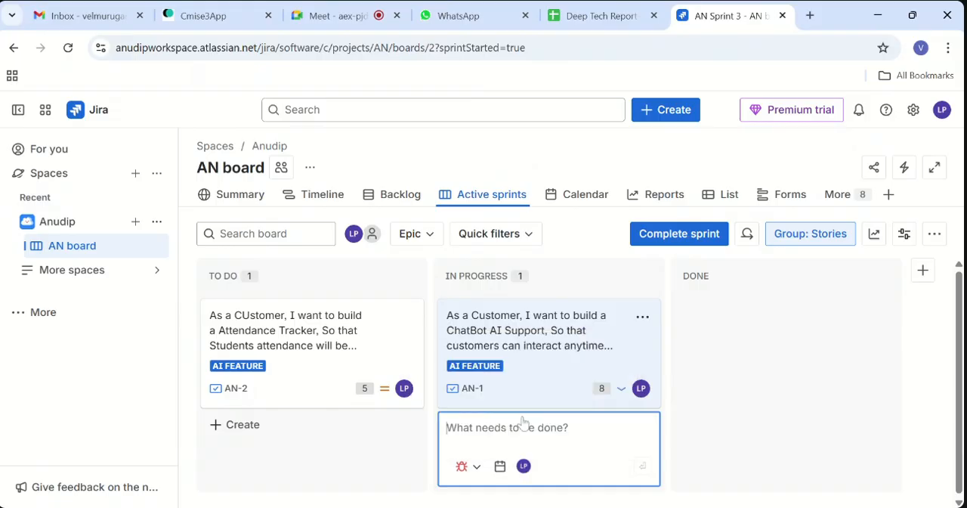
pyautogui.write('THis')
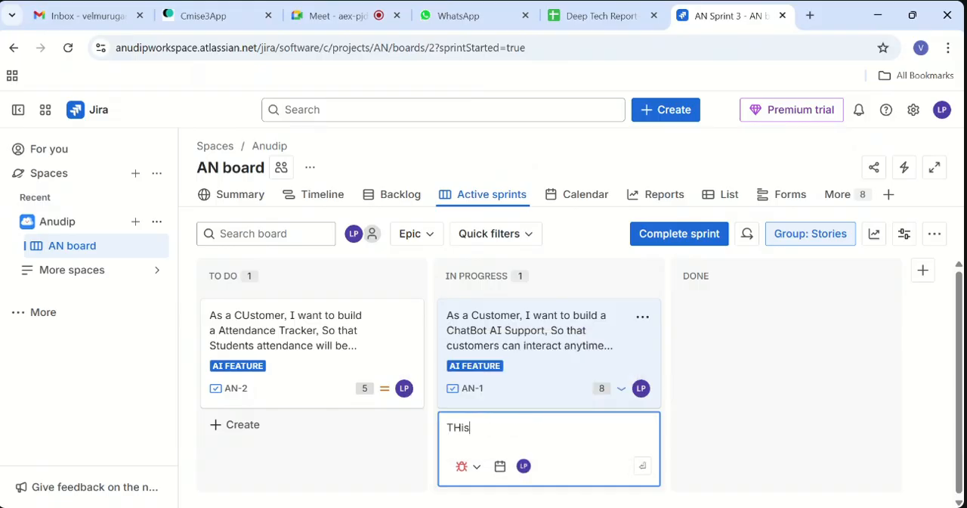
pyautogui.write(' is')
pyautogui.write('the BUg')
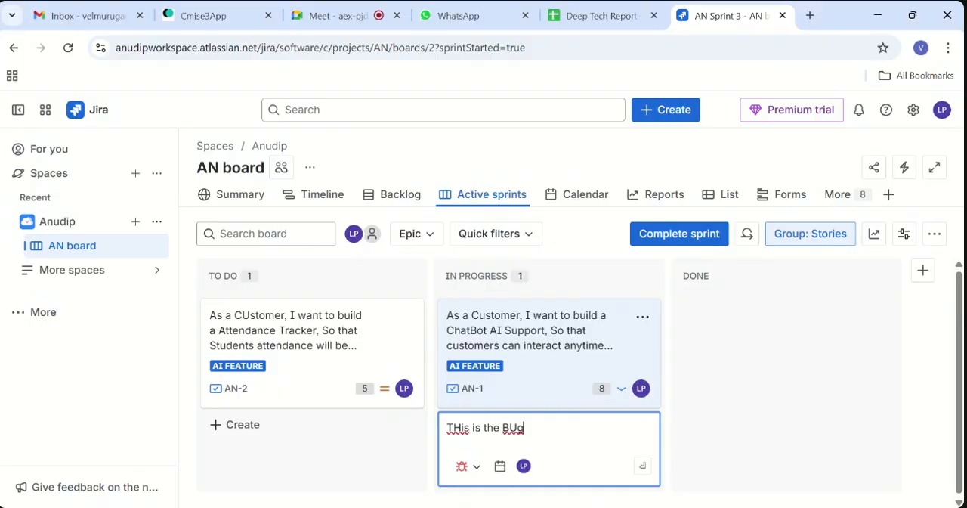
pyautogui.press('Return')
# - Move the "THis is the BUg" card to To Do and on to Done, and move AN-1 to Done
pyautogui.scroll(-2, 548, 435)
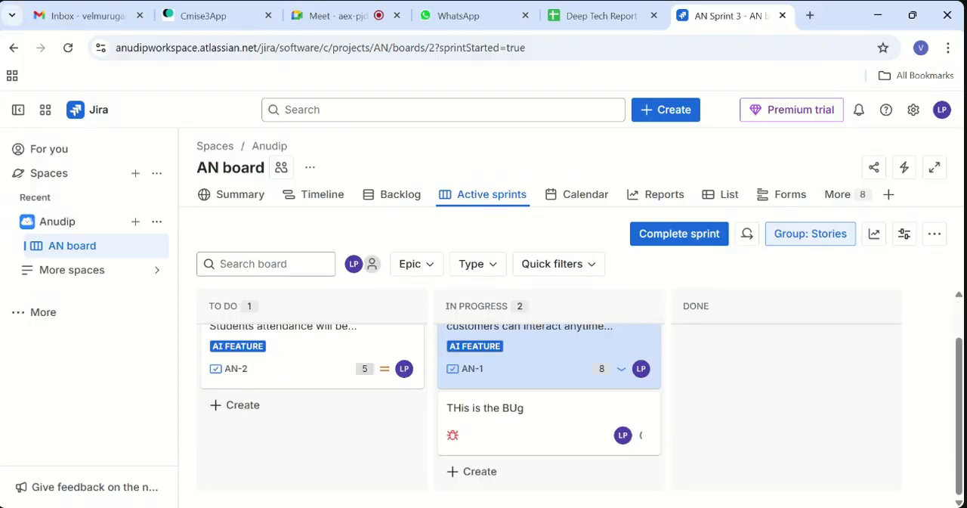
pyautogui.moveTo(552, 436); pyautogui.dragTo(270, 431)
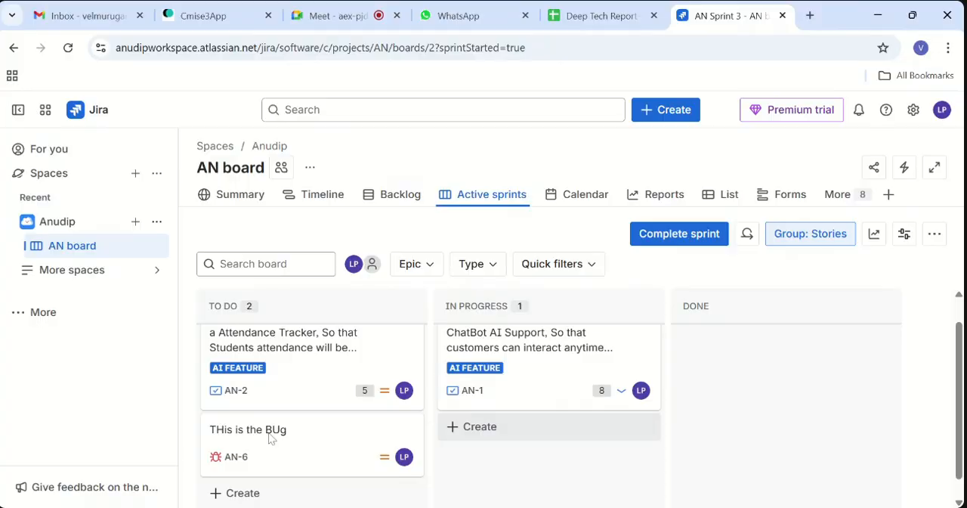
pyautogui.scroll(-1, 324, 465)
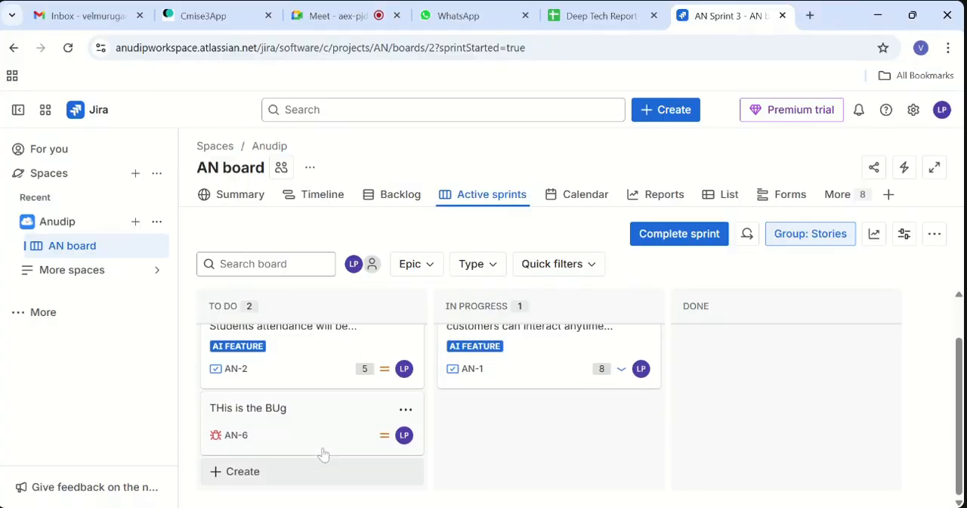
pyautogui.moveTo(322, 447); pyautogui.dragTo(752, 351)
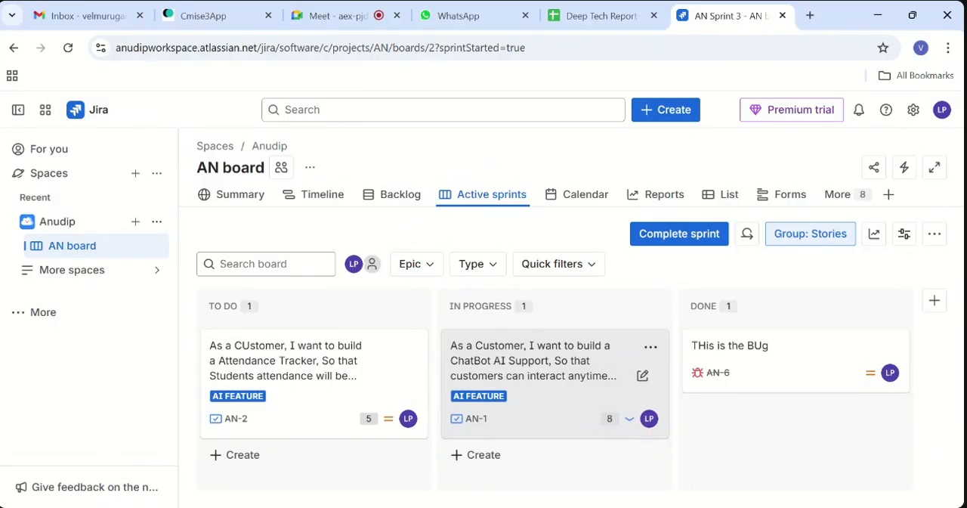
pyautogui.moveTo(517, 355); pyautogui.dragTo(751, 421)
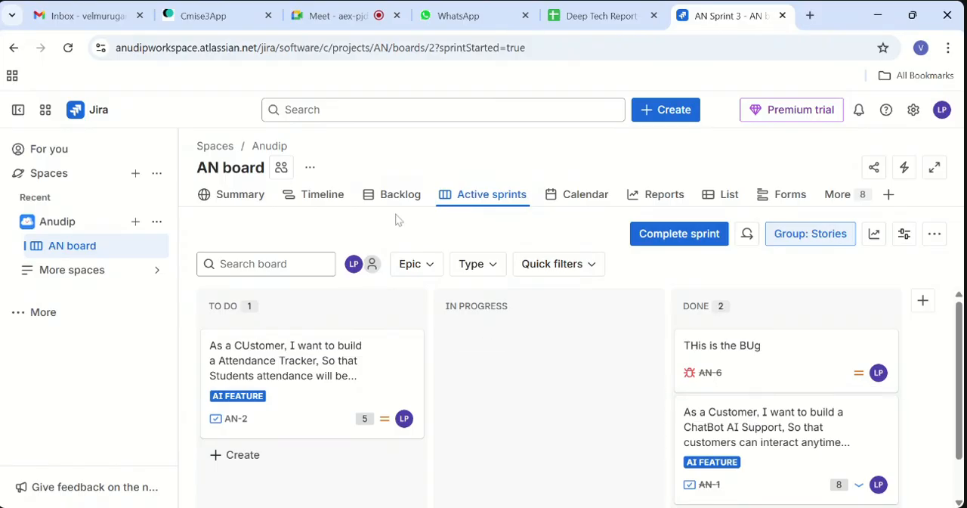
# - Show the AN board's backlog with AN Sprint 3's work items, and close the work item details
pyautogui.click(397, 195)
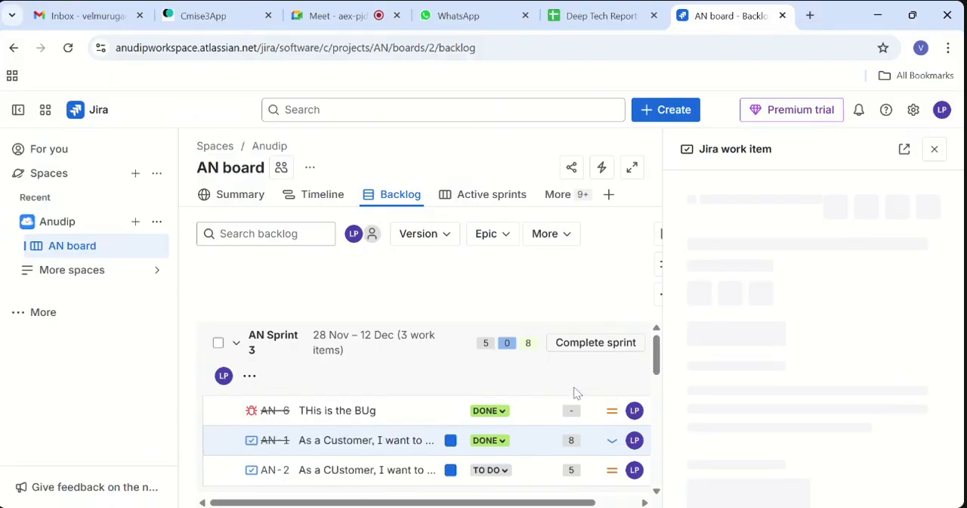
pyautogui.click(934, 149)
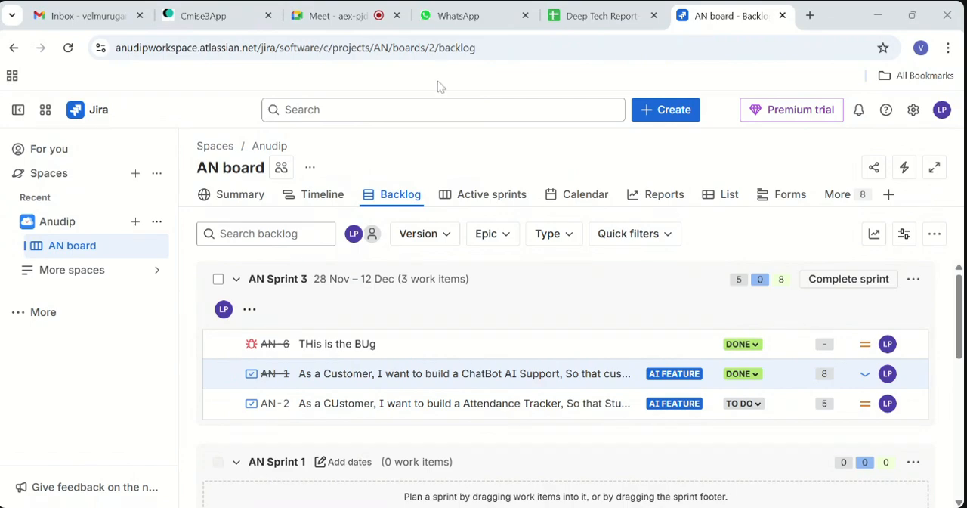
# - Switch to the Google Meet call, open the raised-hands queue, and stop presenting the screen
pyautogui.click(363, 16)
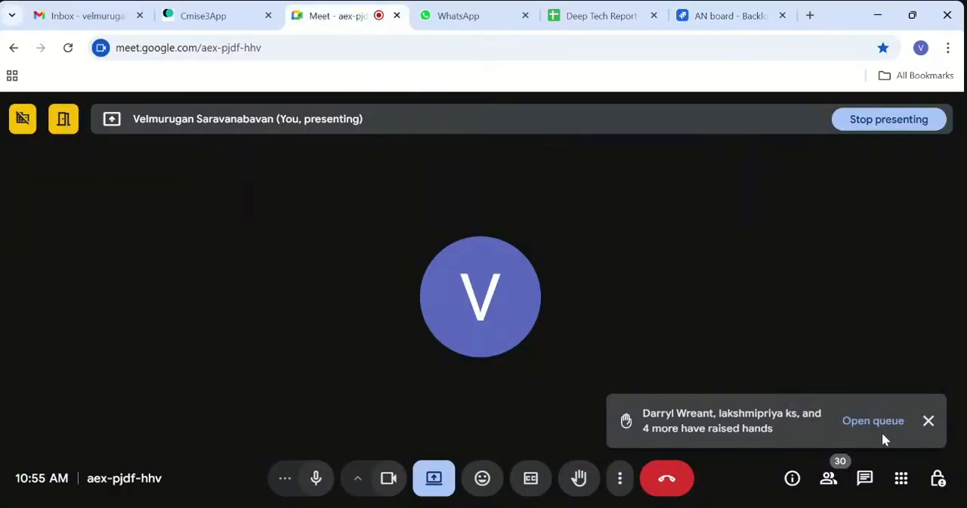
pyautogui.click(879, 428)
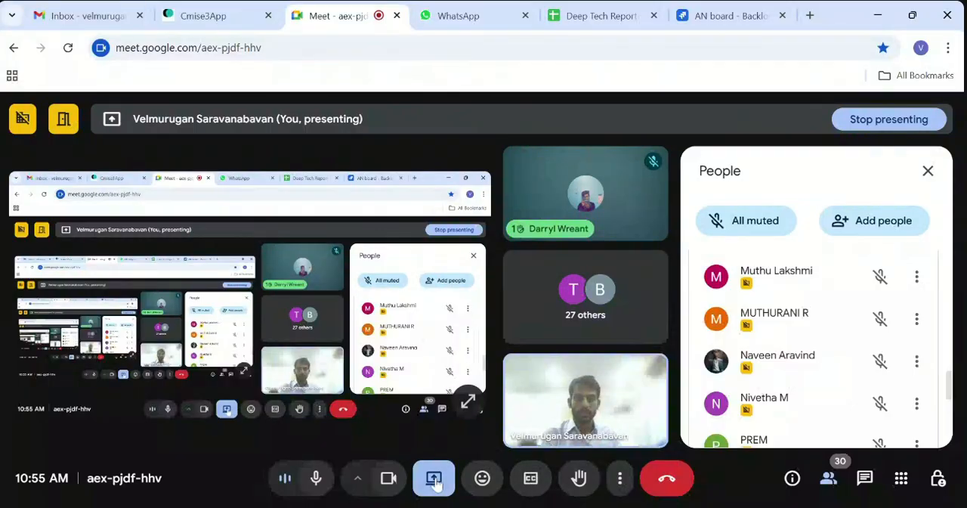
pyautogui.click(435, 479)
pyautogui.click(447, 428)
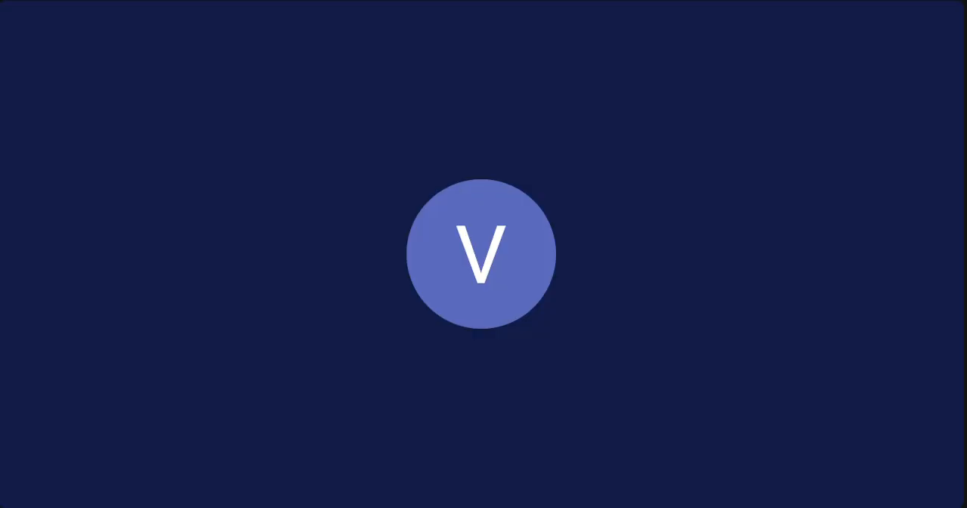